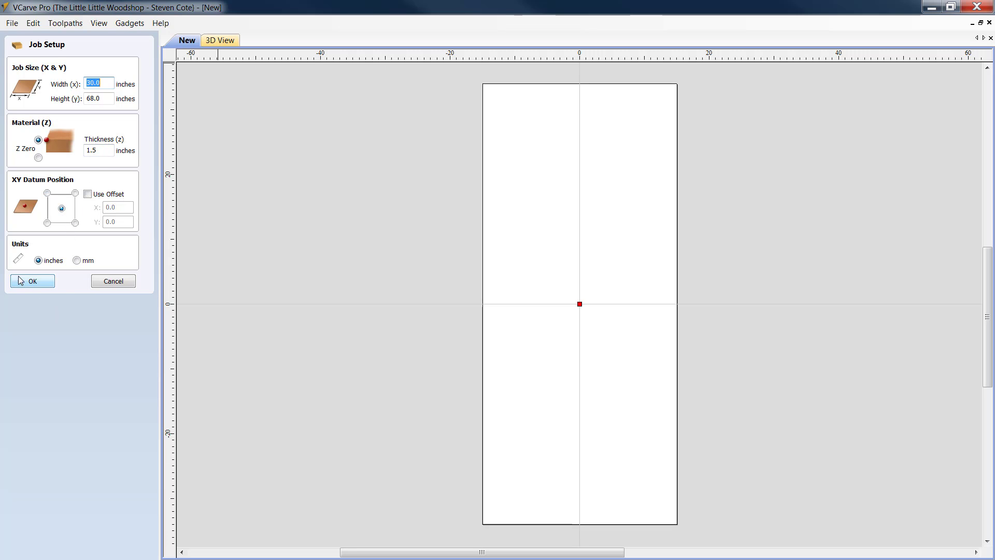
Step: Accept the job setup of 30 by 68 inches and 1.5 inches thick, and draw a 1.0 by 1.0 inch square on the board
left_click(46, 282)
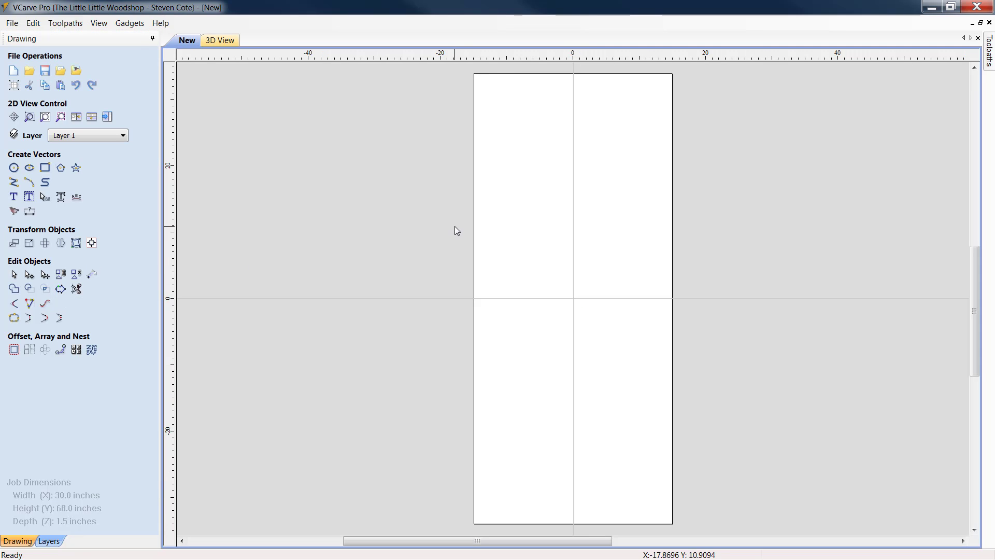
left_click(48, 170)
left_click_drag(527, 362, 539, 383)
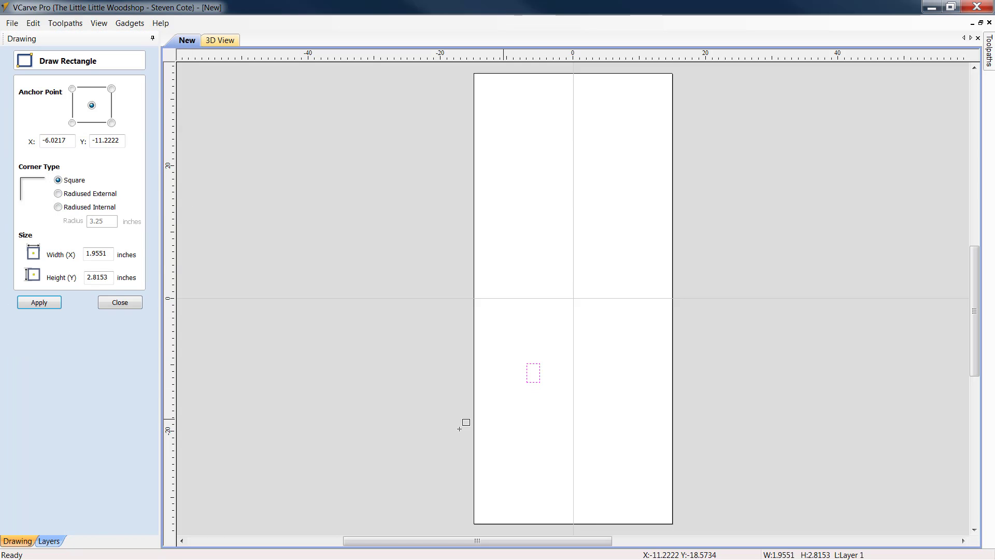
double_click(110, 256)
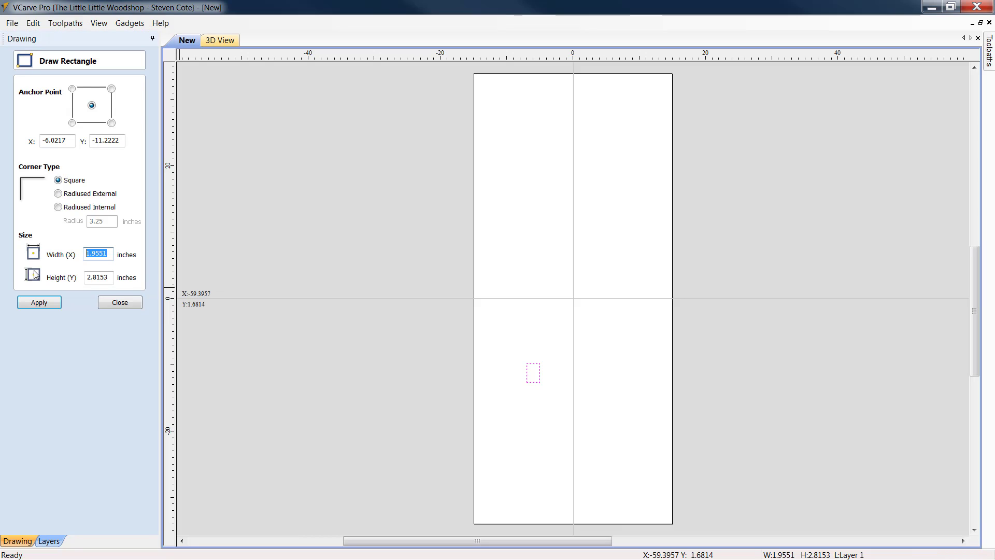
type("1.")
double_click(98, 277)
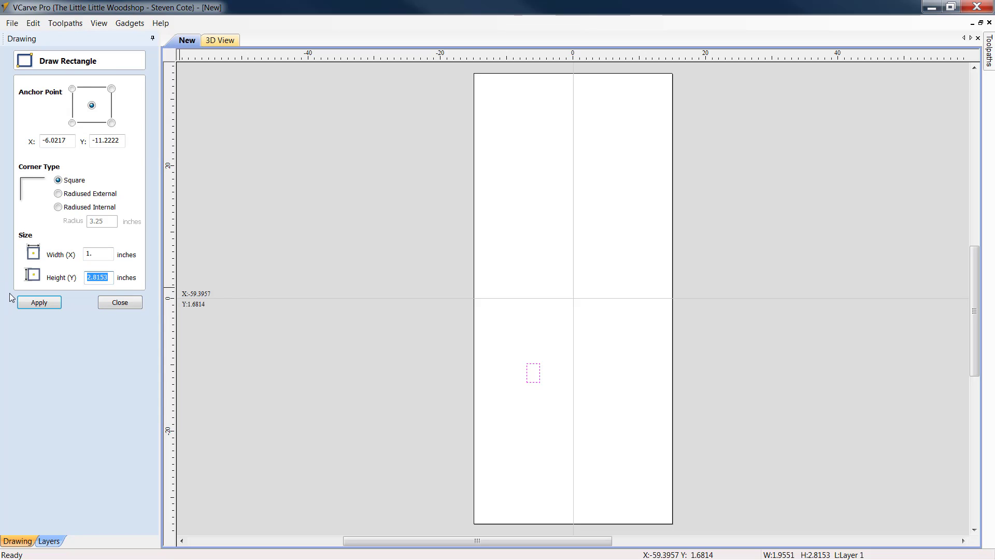
type("1.0")
left_click(41, 302)
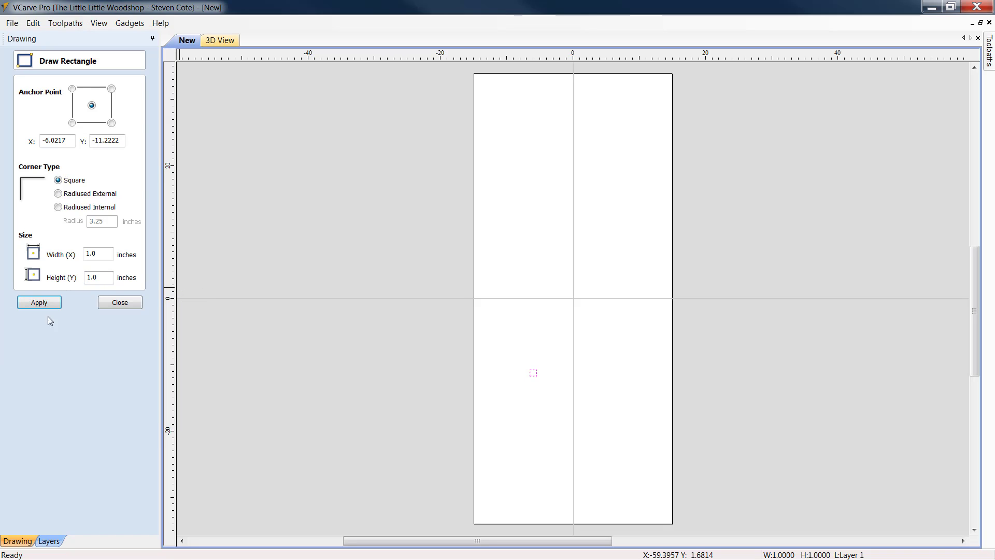
left_click(105, 305)
Step: Move the 1 inch square into the board's lower-left corner, flush with both edges, and deselect it
scroll(534, 382, "up", 5)
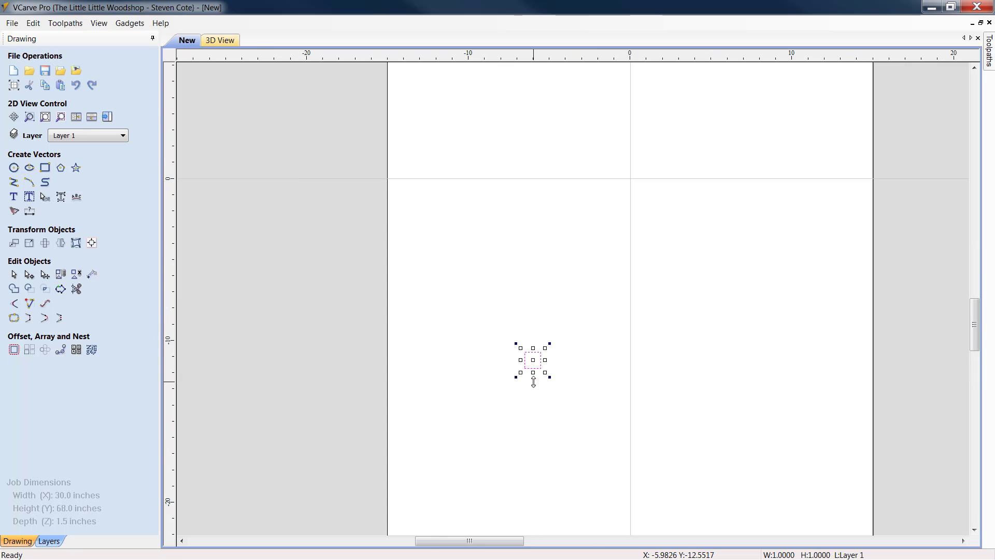
left_click_drag(980, 332, 974, 342)
scroll(867, 393, "down", 3)
scroll(793, 313, "down", 2)
scroll(793, 312, "up", 5)
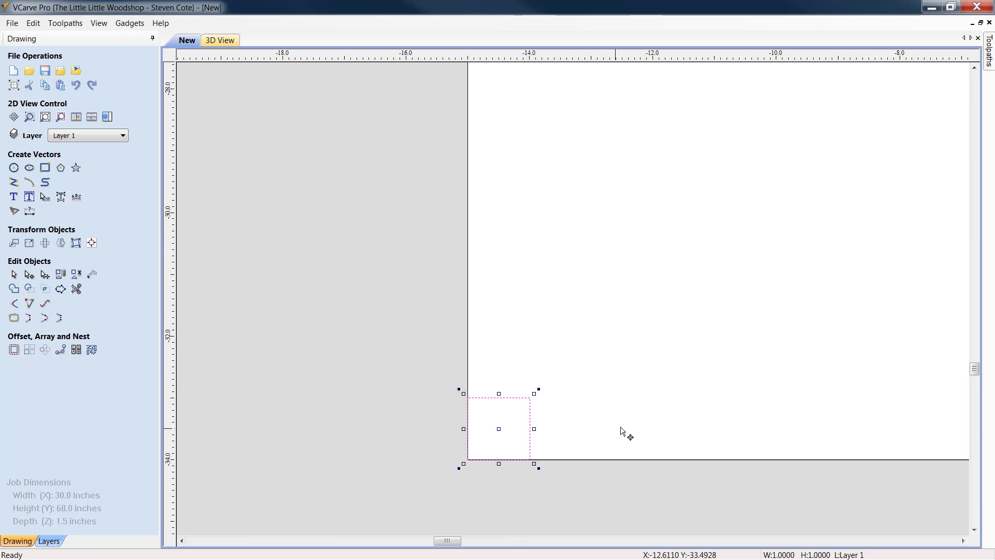
left_click(662, 331)
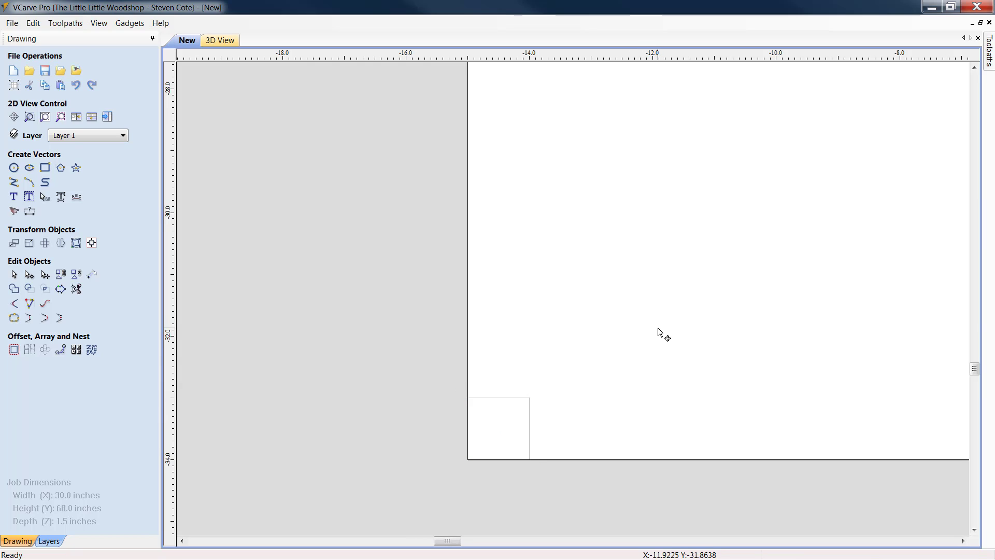
left_click(963, 540)
left_click(963, 541)
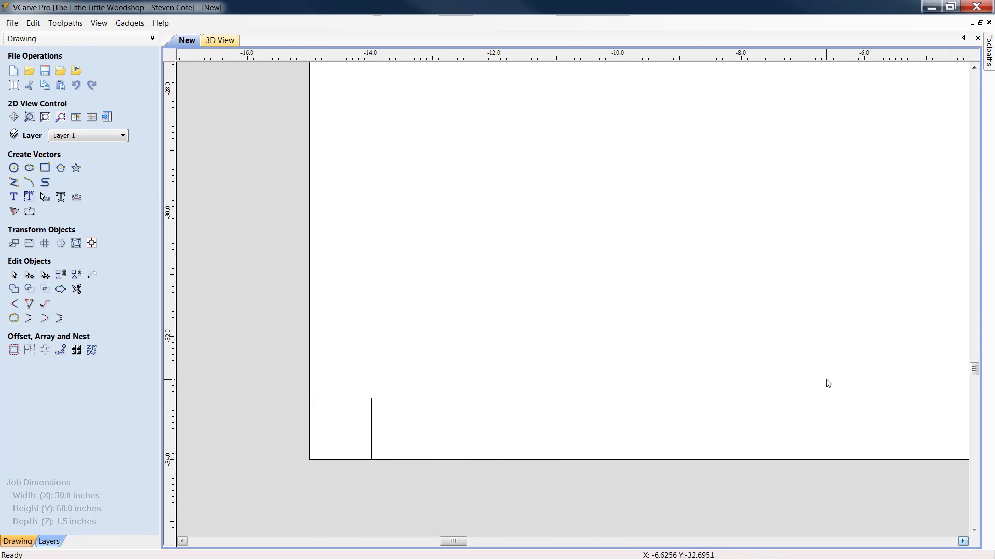
scroll(824, 382, "down", 2)
left_click(963, 541)
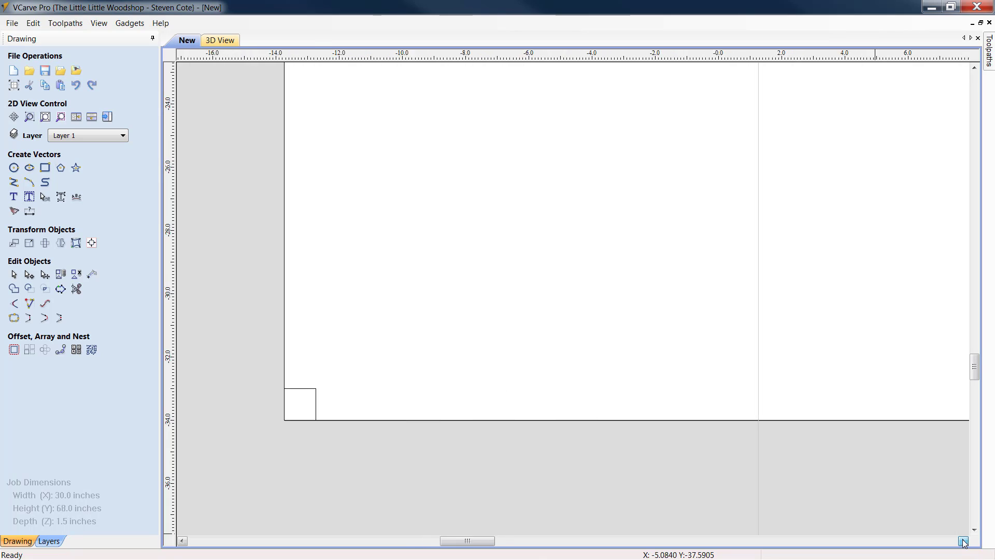
scroll(908, 446, "down", 1)
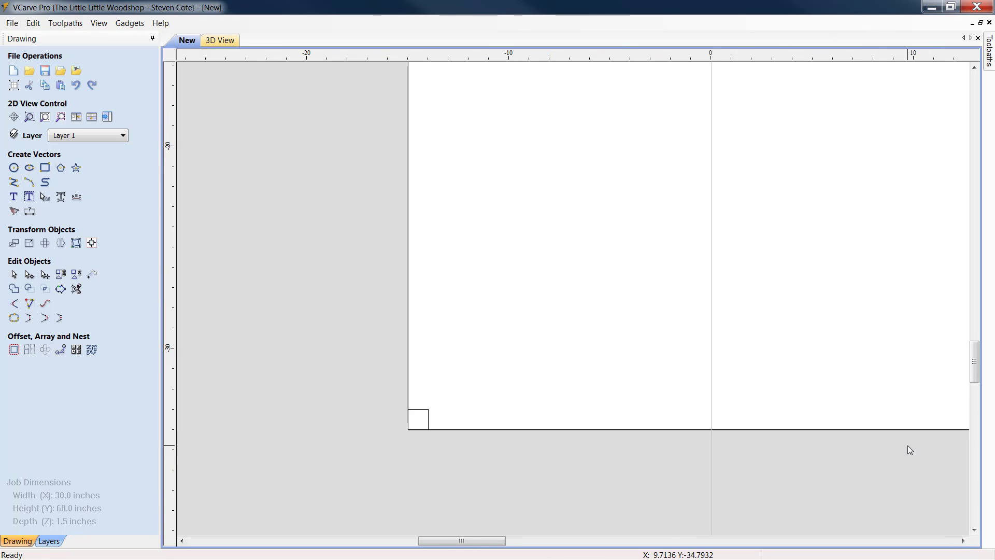
left_click(963, 540)
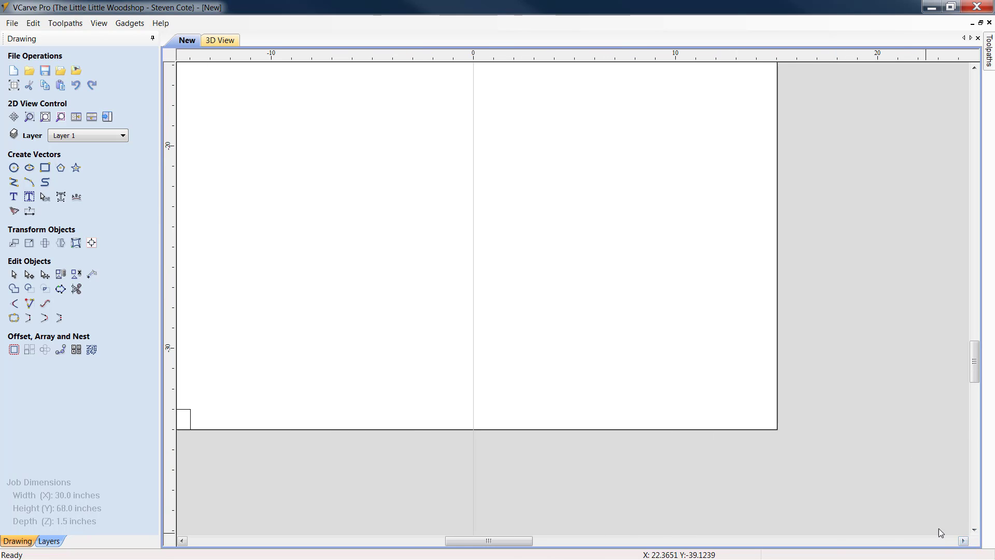
left_click(185, 541)
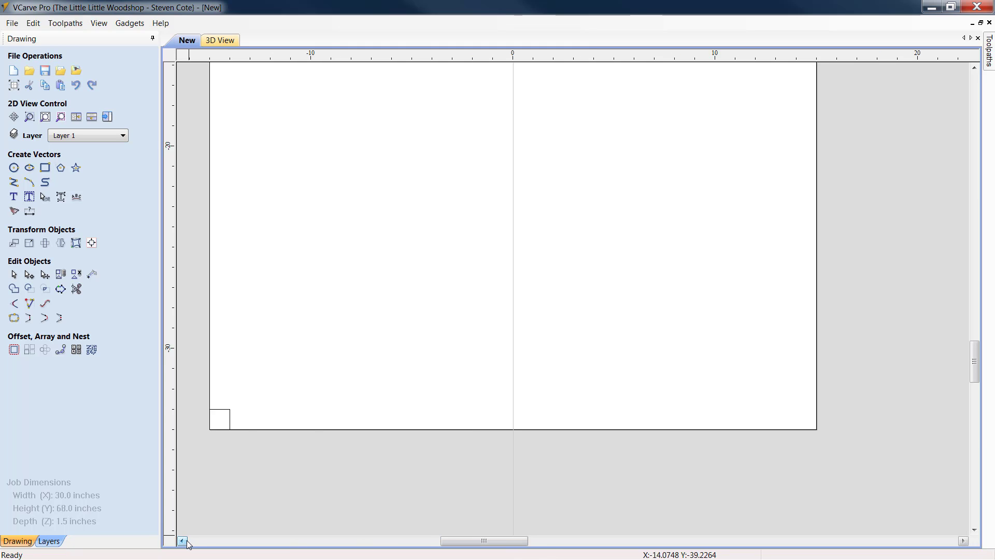
left_click(185, 541)
left_click(186, 540)
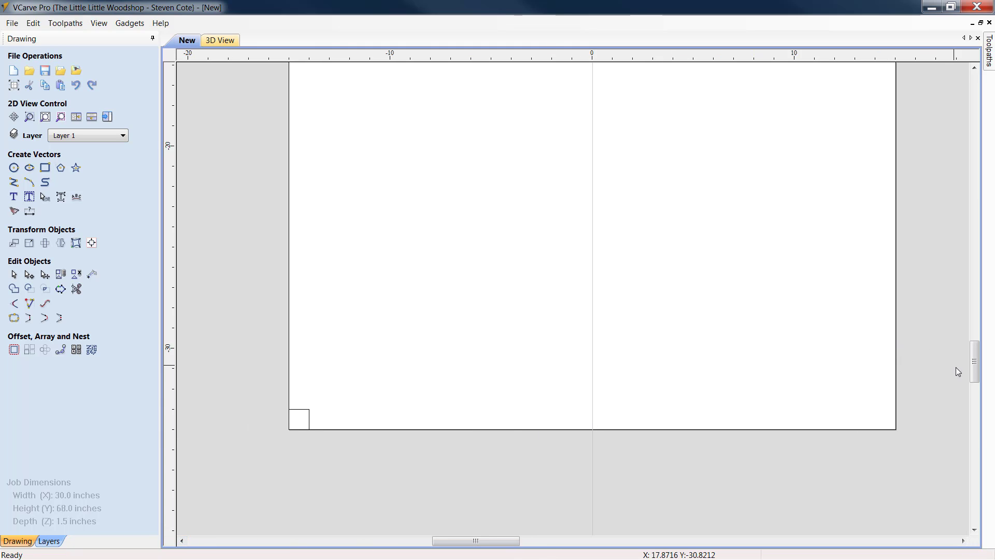
left_click_drag(974, 362, 974, 359)
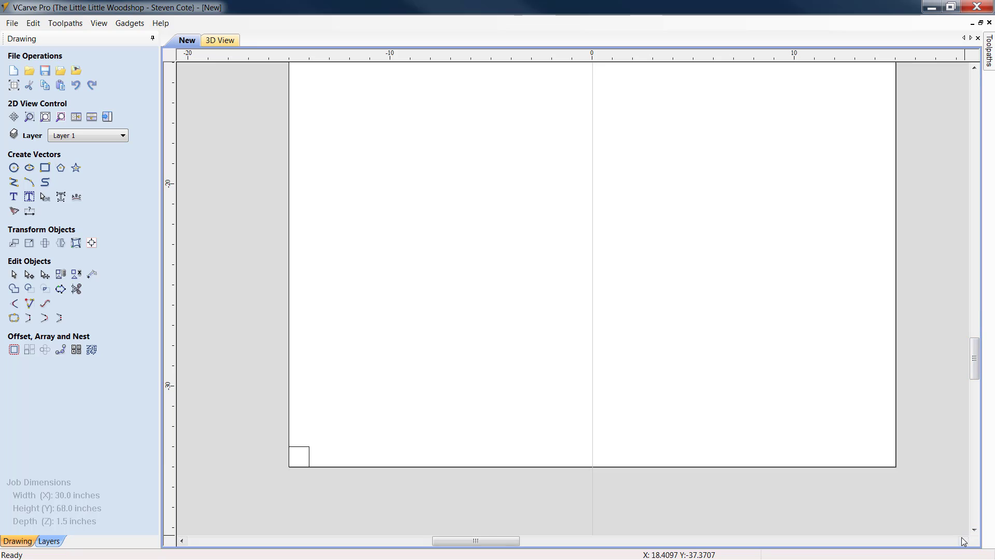
left_click(963, 540)
left_click(963, 541)
left_click(963, 541)
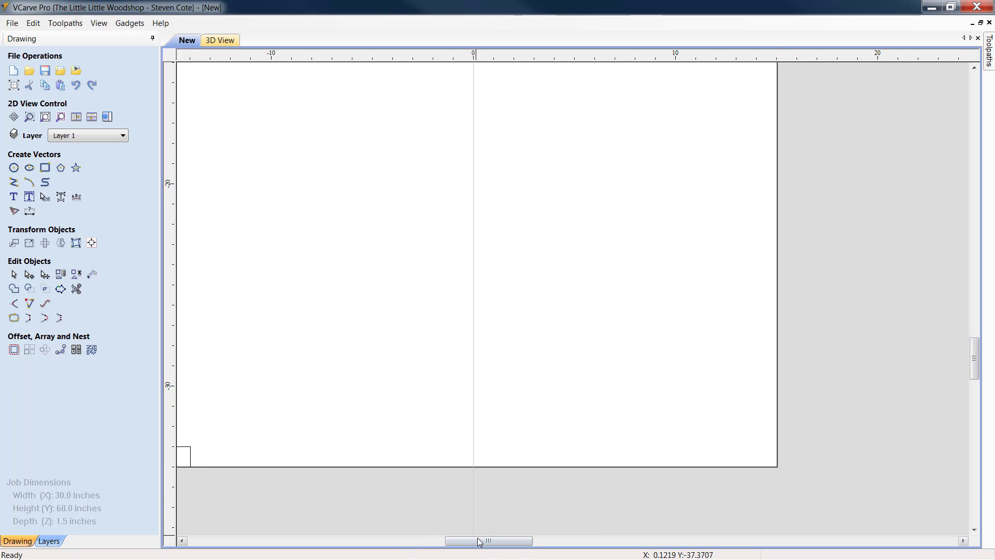
left_click_drag(479, 541, 472, 545)
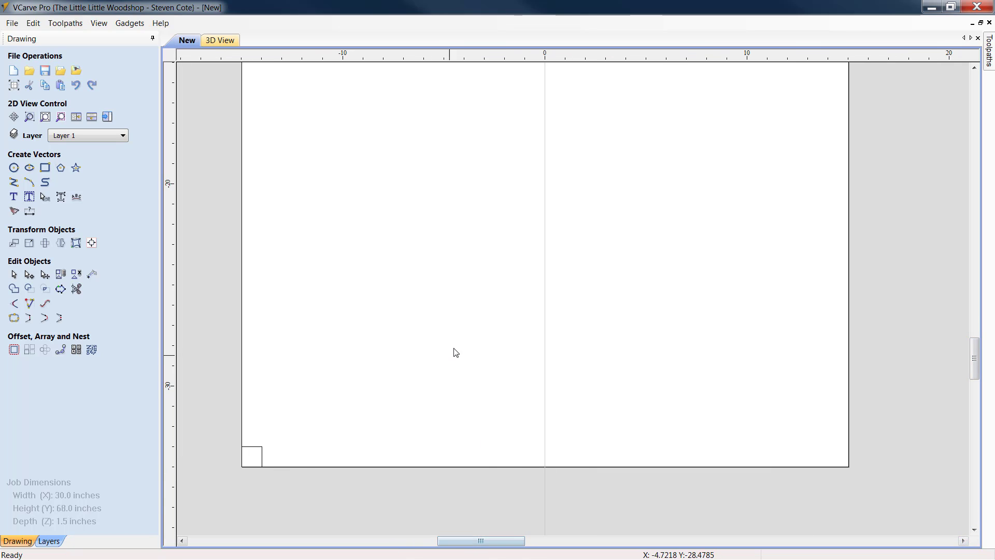
Step: Draw a line from the small square's upper-left corner (-15, -33) to the board's right edge, about 36.7 inches long at about 35.2 degrees
left_click(14, 181)
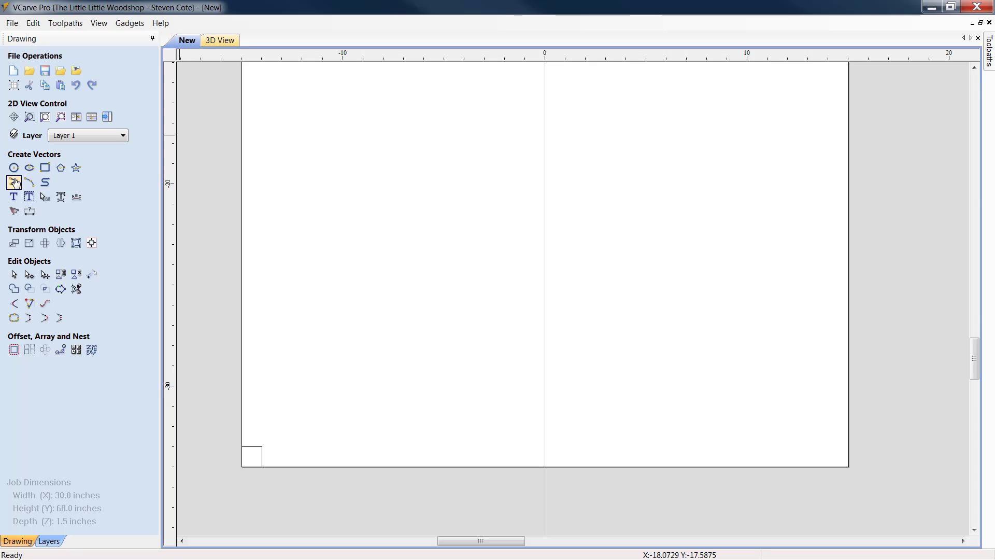
left_click(15, 182)
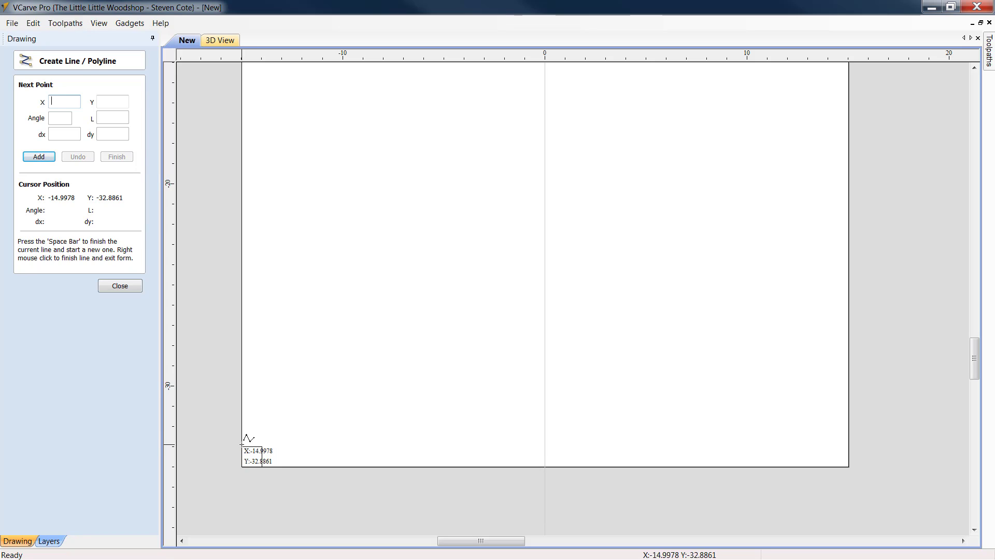
scroll(242, 445, "up", 10)
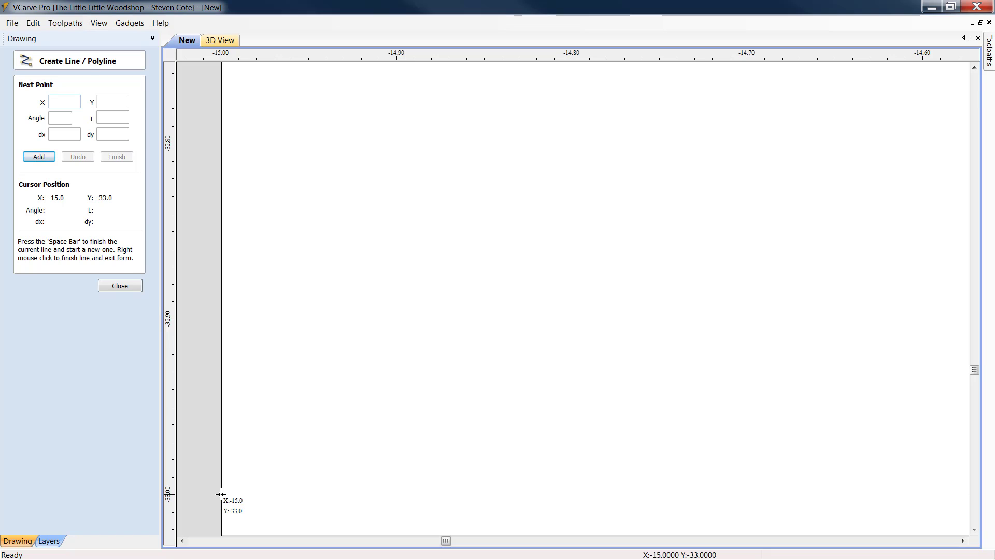
left_click(221, 493)
scroll(265, 434, "down", 3)
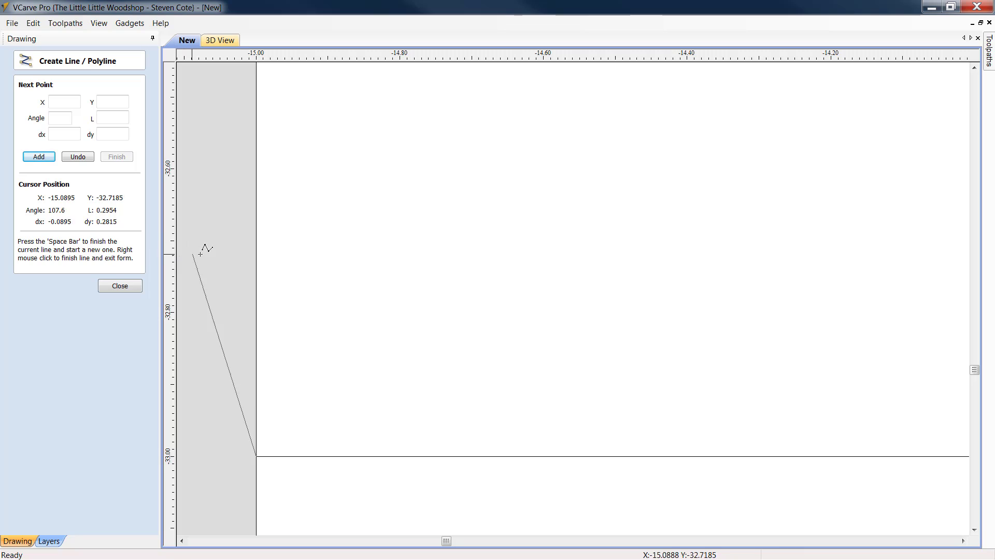
scroll(681, 265, "down", 15)
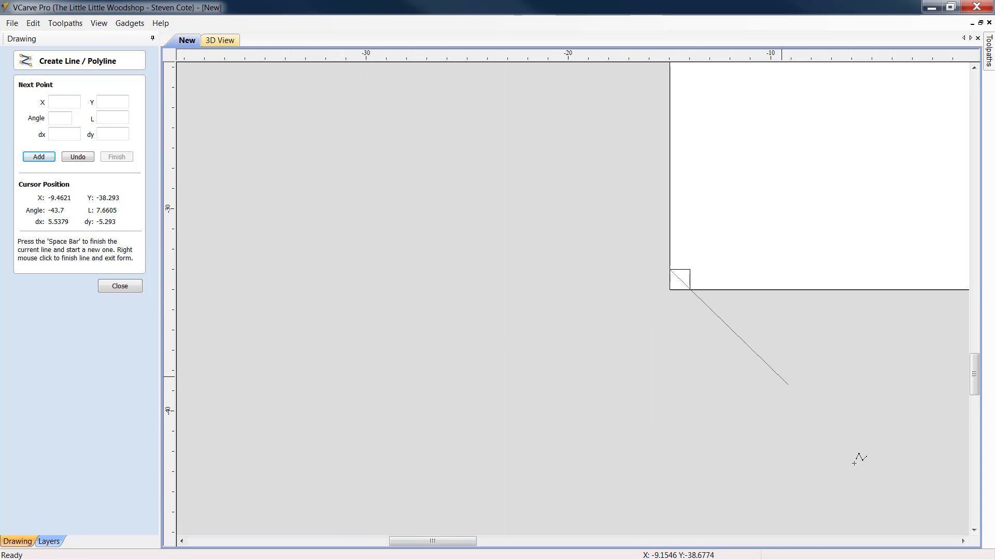
left_click(963, 540)
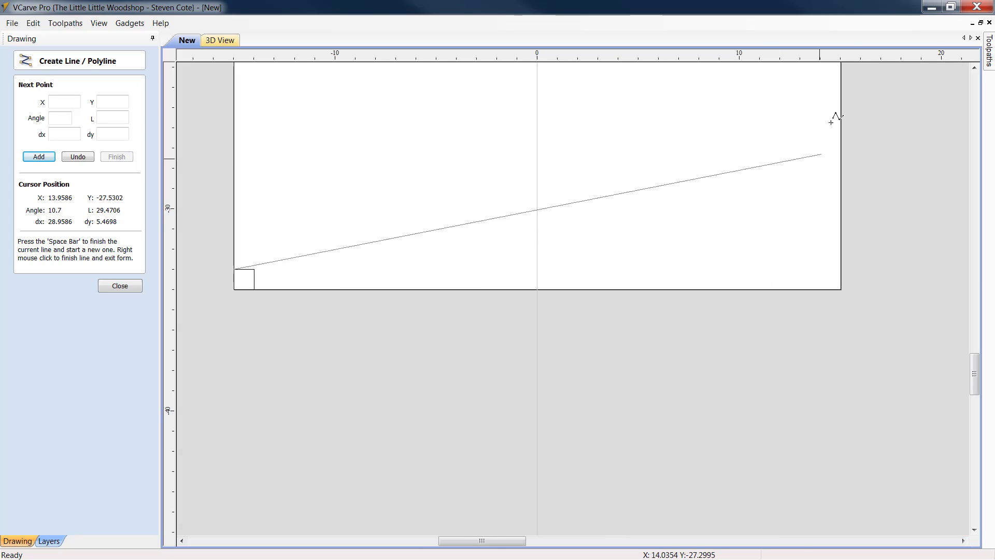
left_click(975, 67)
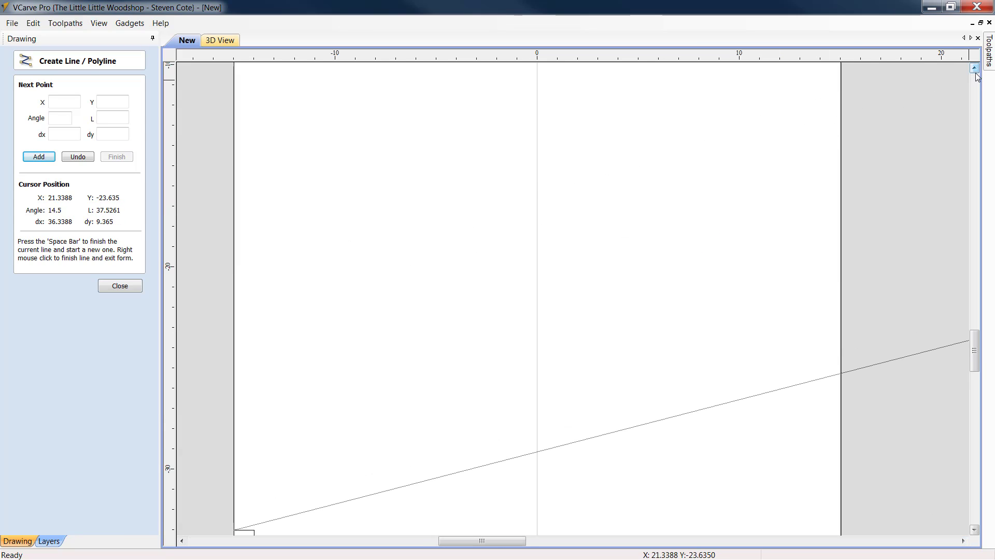
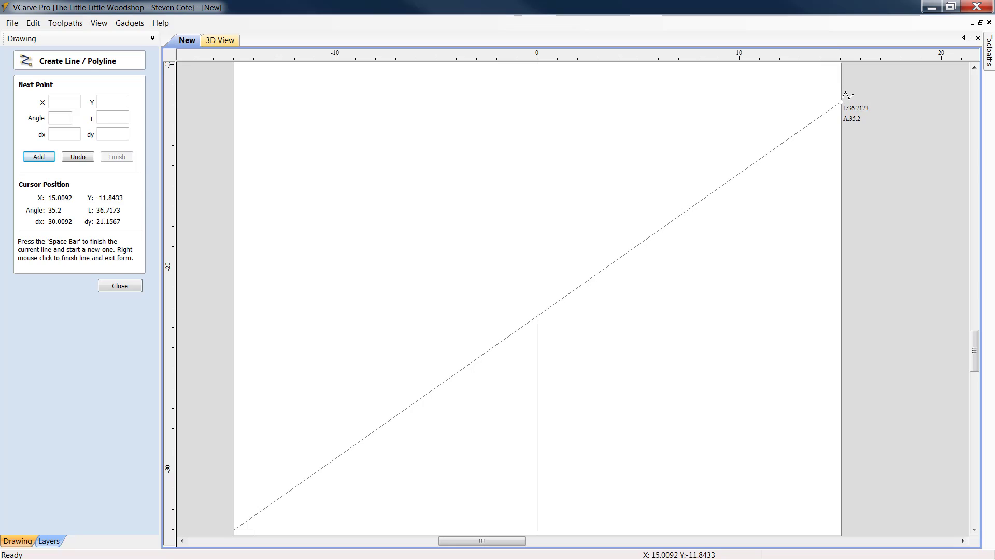
left_click(841, 103)
right_click(840, 102)
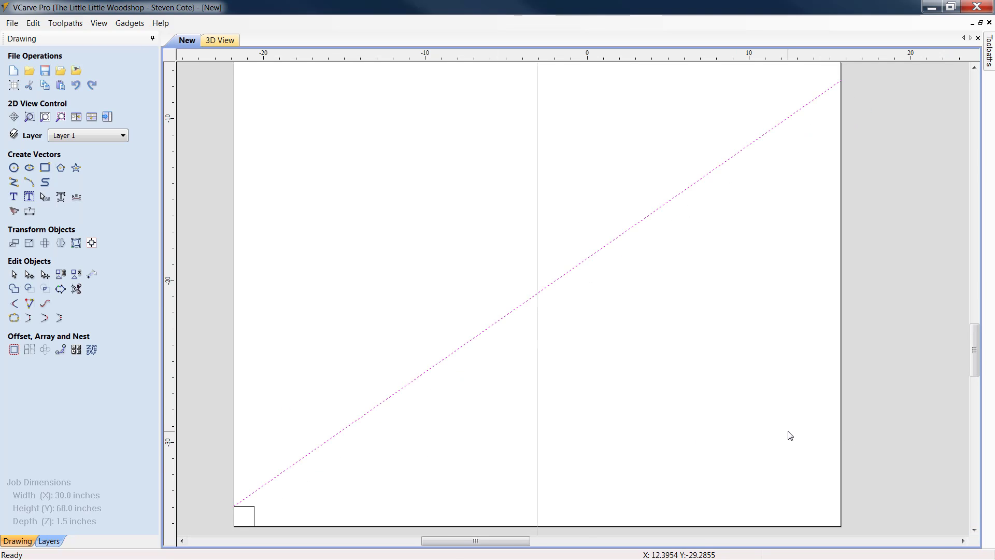
Step: Draw a square-cornered rectangle about 32.3 by 24.8 inches around the diagonal line, extending past both sides of the board
scroll(787, 435, "down", 1)
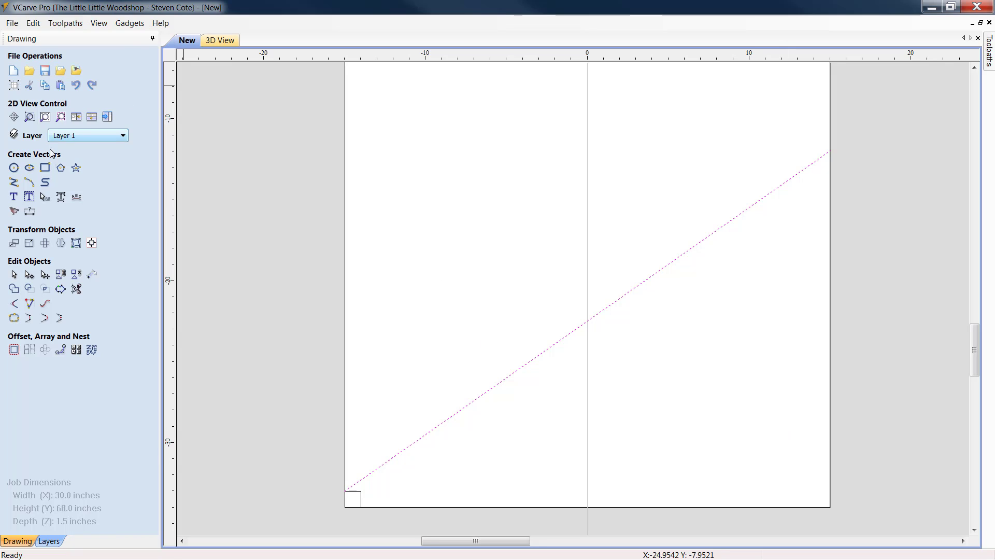
left_click(44, 170)
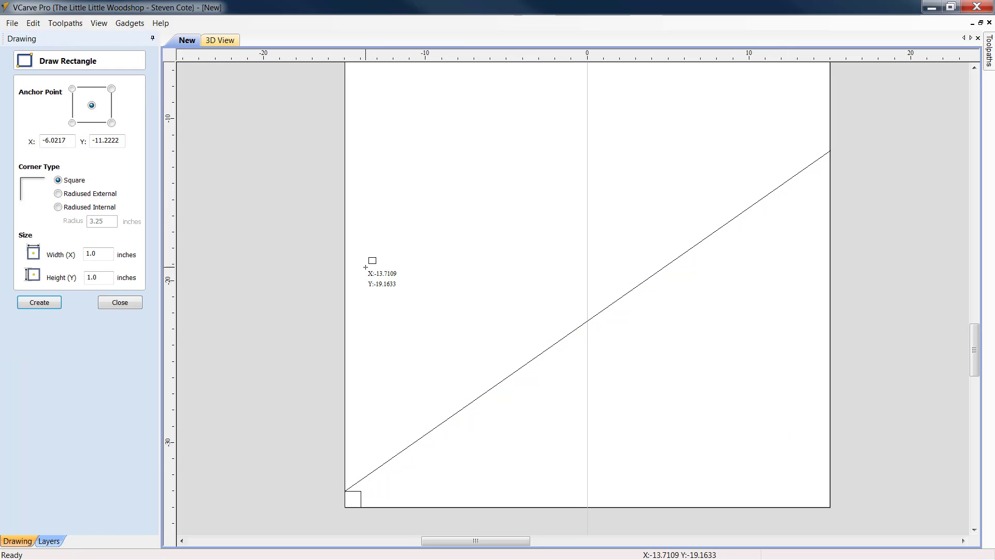
left_click_drag(333, 88, 855, 489)
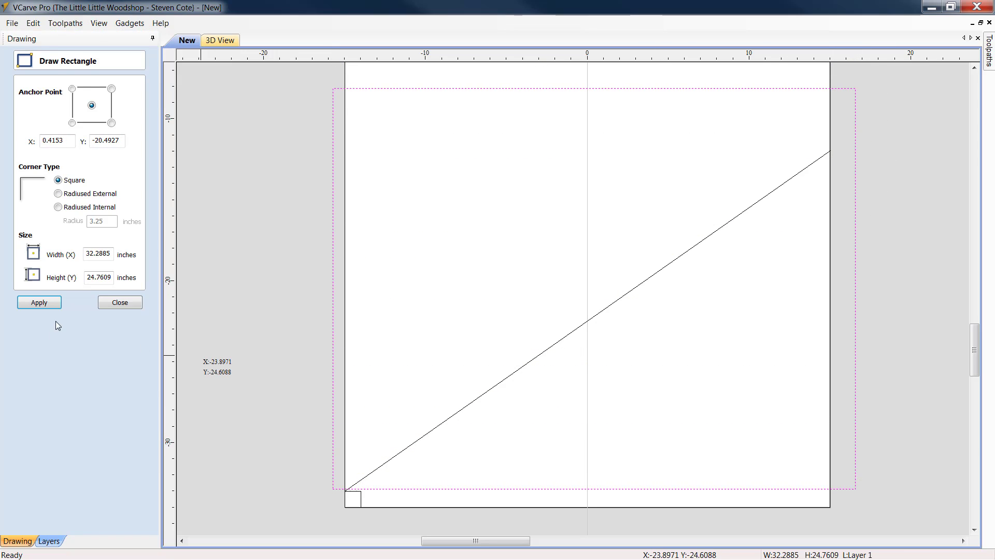
left_click(52, 304)
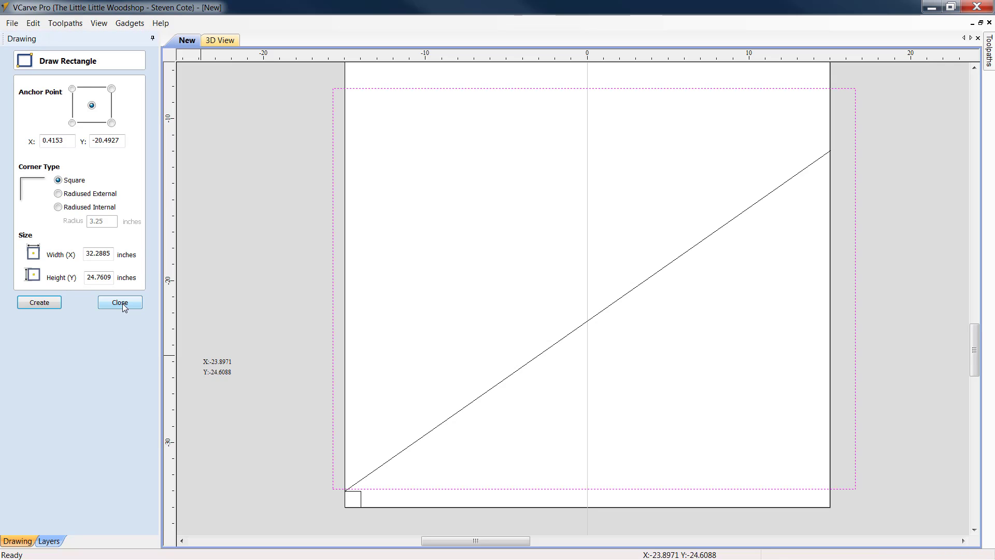
left_click(122, 303)
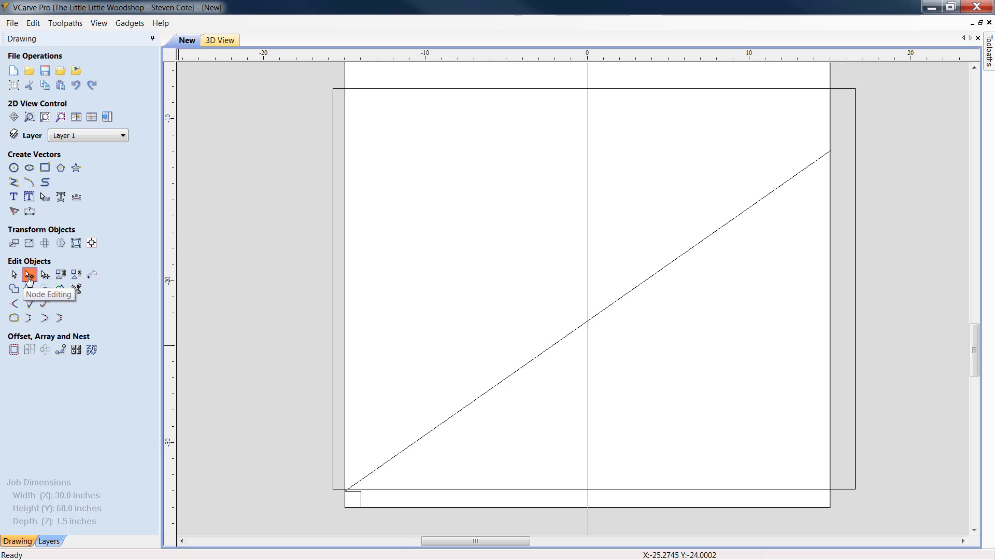
Step: Node-edit the rectangle so its lower corners sit on the diagonal line's two ends and its upper corners lie further up the board
left_click(426, 490)
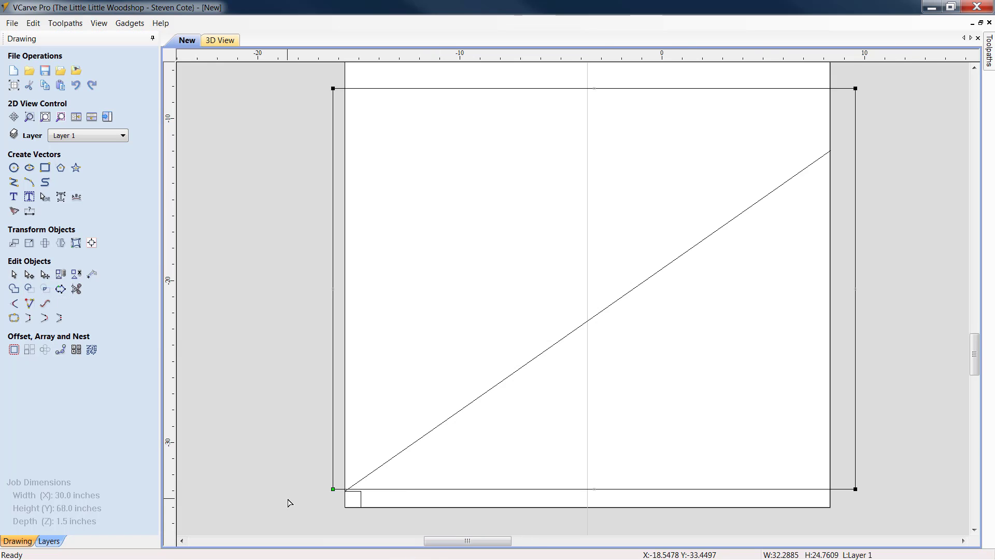
scroll(321, 521, "up", 8)
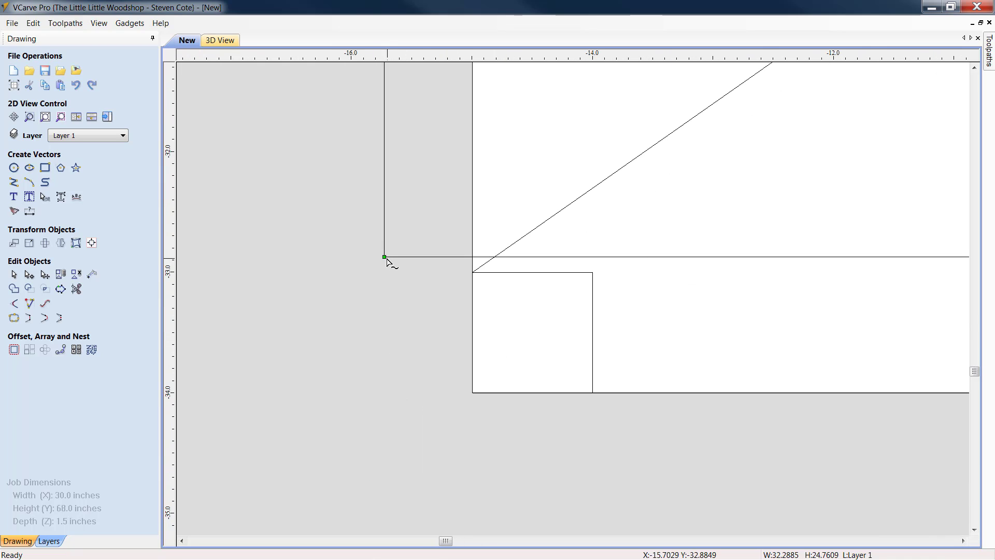
left_click_drag(384, 257, 473, 272)
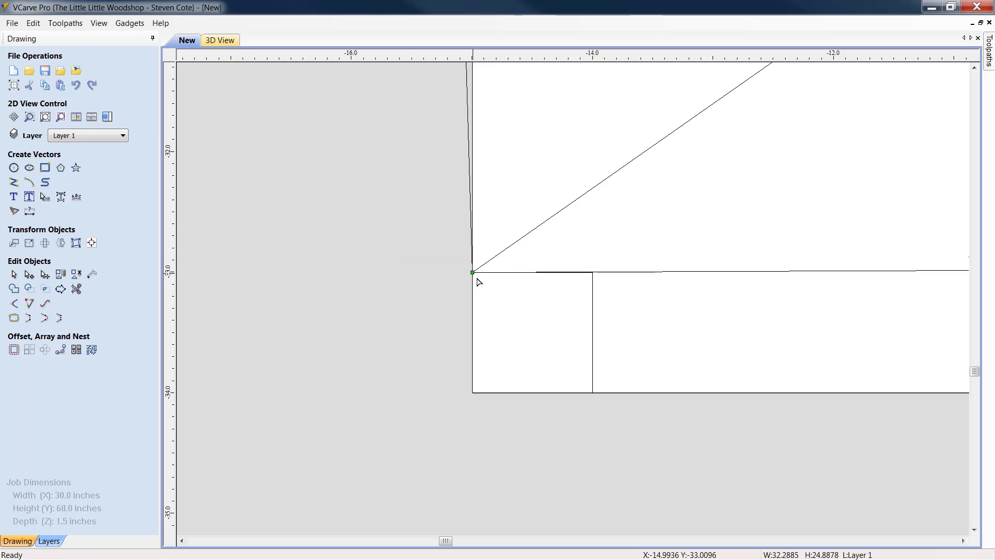
scroll(596, 399, "down", 10)
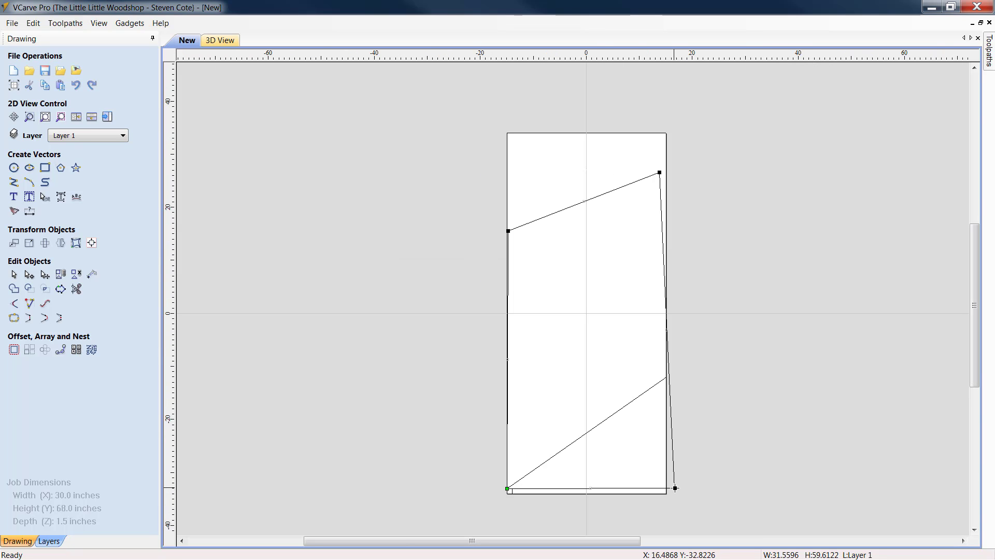
left_click_drag(675, 488, 666, 377)
scroll(737, 305, "down", 3)
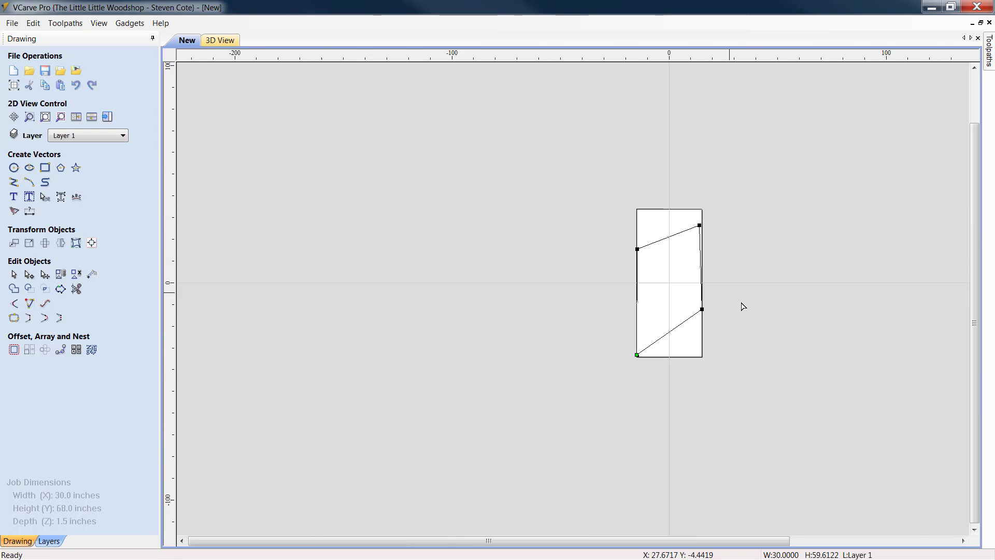
scroll(748, 301, "up", 3)
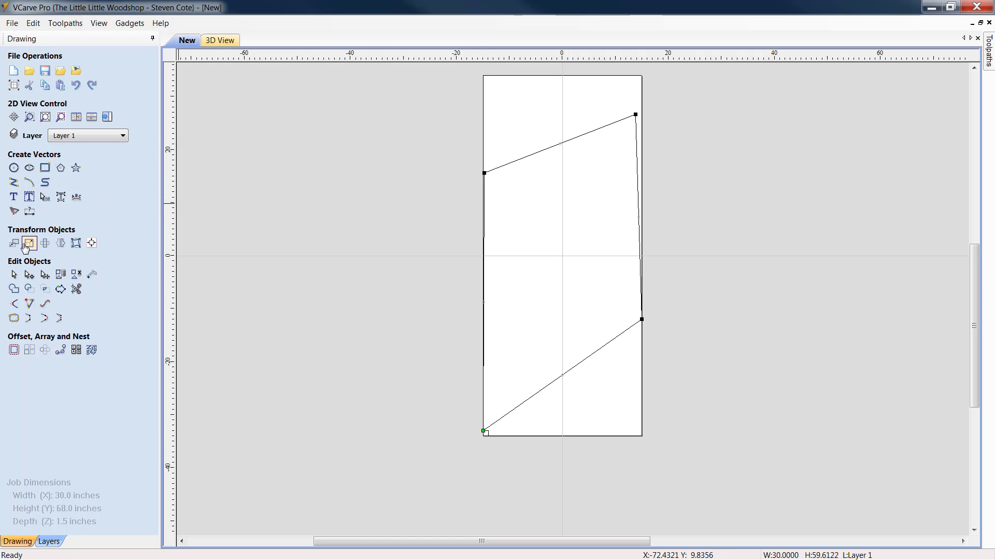
Step: Draw a narrow square-cornered rectangle about 1.76 inches wide inside the shape and set its height to 36 inches
left_click(42, 173)
mouse_move(533, 207)
left_mouse_down()
mouse_move(542, 231)
mouse_move(515, 348)
mouse_move(522, 379)
left_mouse_up()
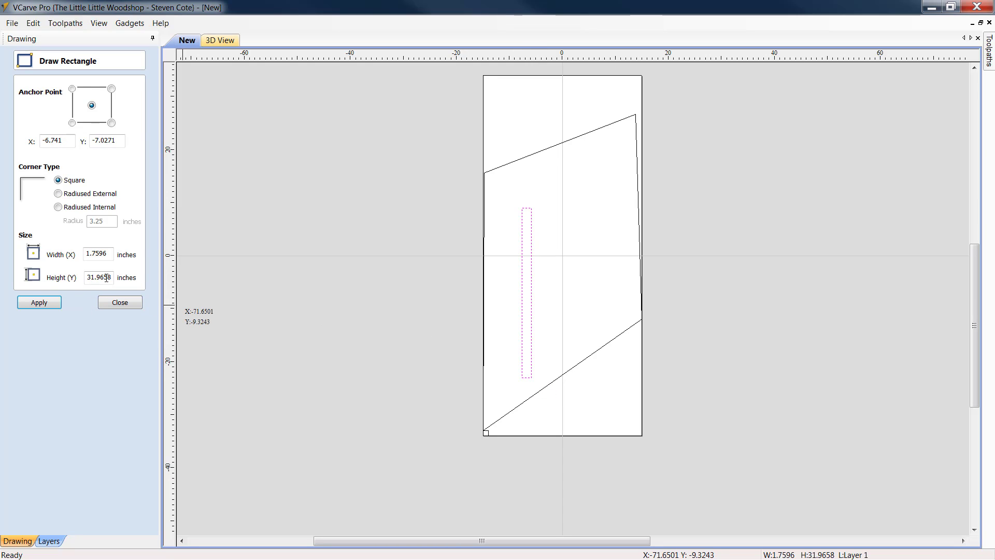
left_click_drag(113, 279, 47, 278)
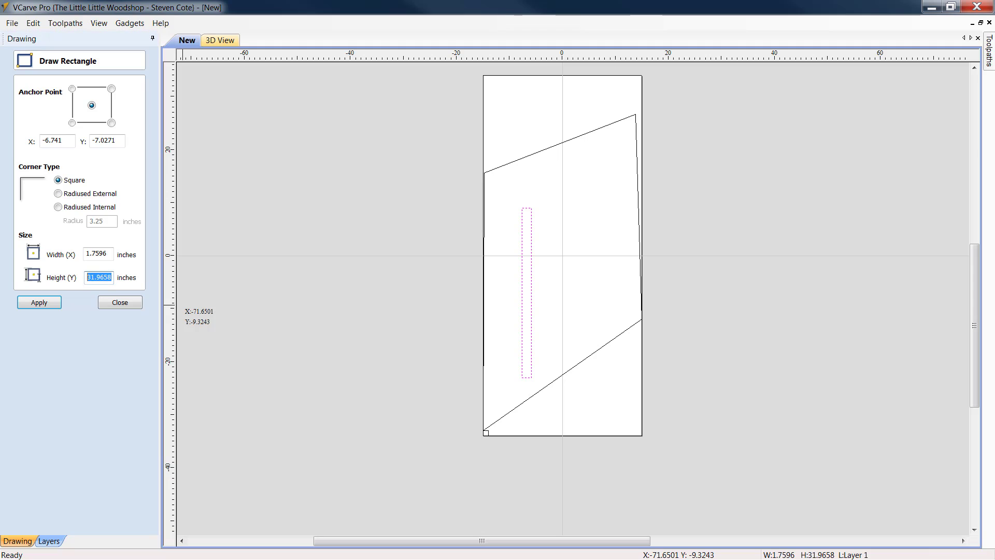
type("36.")
left_click(40, 306)
left_click(120, 303)
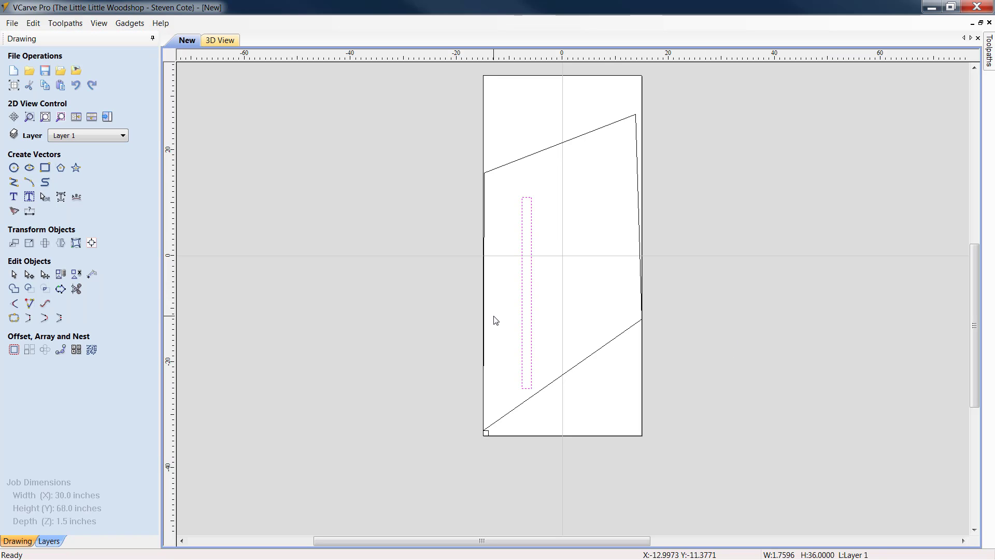
Step: Move the 36 inch rectangle onto the board's left edge, with its bottom edge centred on the diagonal line's lower end
left_click(523, 306)
left_click_drag(527, 292, 484, 334)
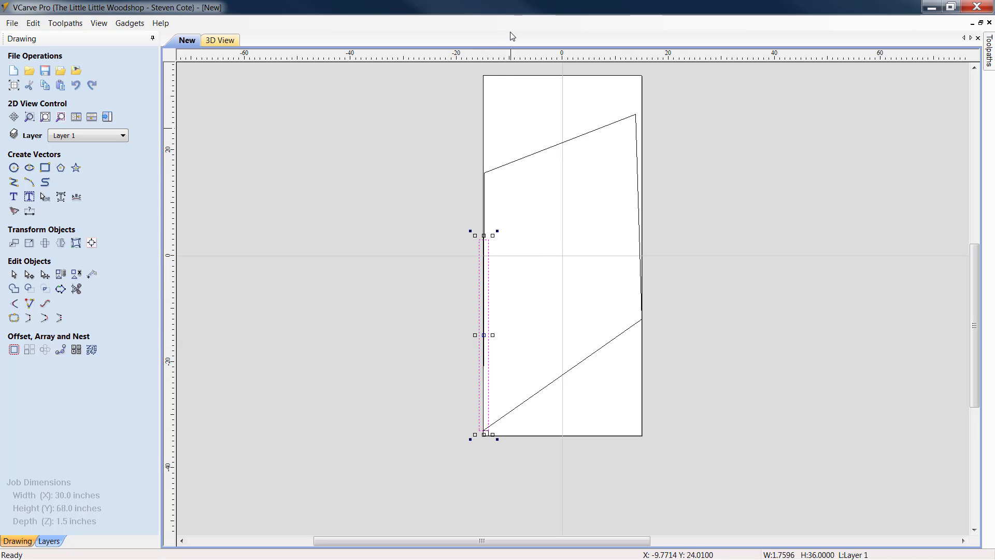
scroll(490, 207, "up", 2)
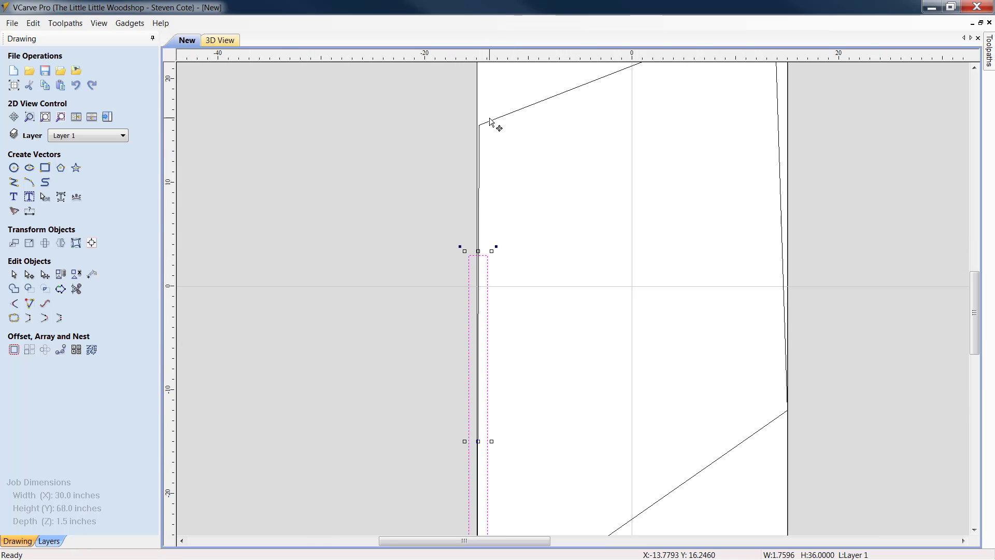
Step: Move the four-sided shape's upper-left node to the middle of the 36 inch rectangle's top edge
left_click(489, 125)
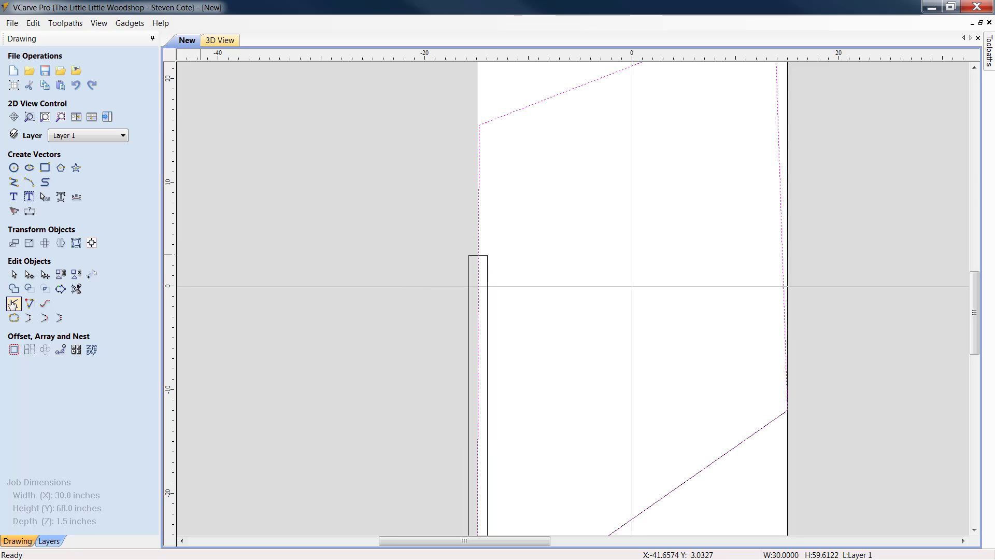
left_click(28, 275)
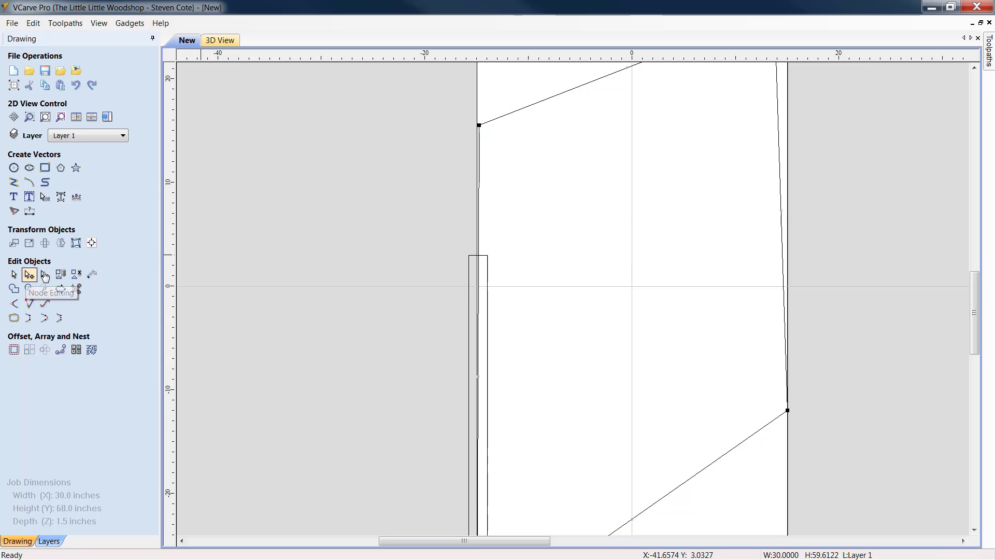
left_click_drag(479, 124, 480, 252)
scroll(480, 254, "up", 2)
scroll(562, 185, "down", 4)
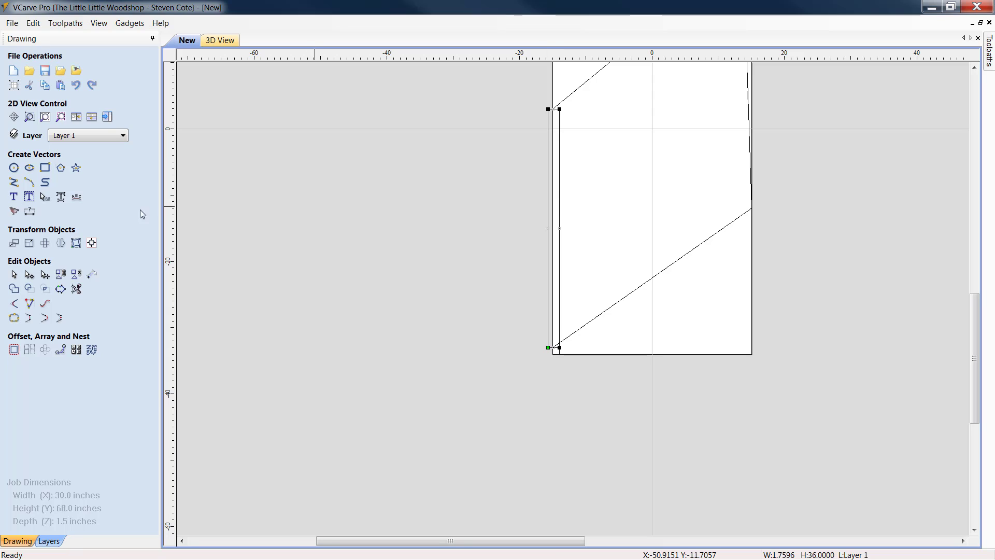
Step: Move the 36 inch rectangle to the board's right edge, with its bottom at the lower diagonal's right end
left_click(15, 277)
left_click(562, 215)
scroll(571, 230, "down", 3)
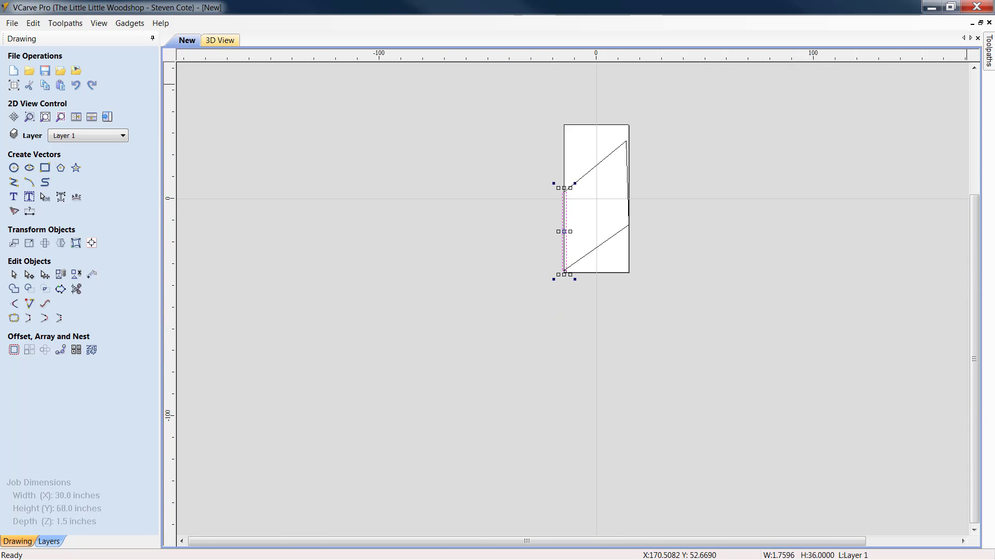
left_click_drag(563, 231, 632, 182)
scroll(617, 135, "up", 3)
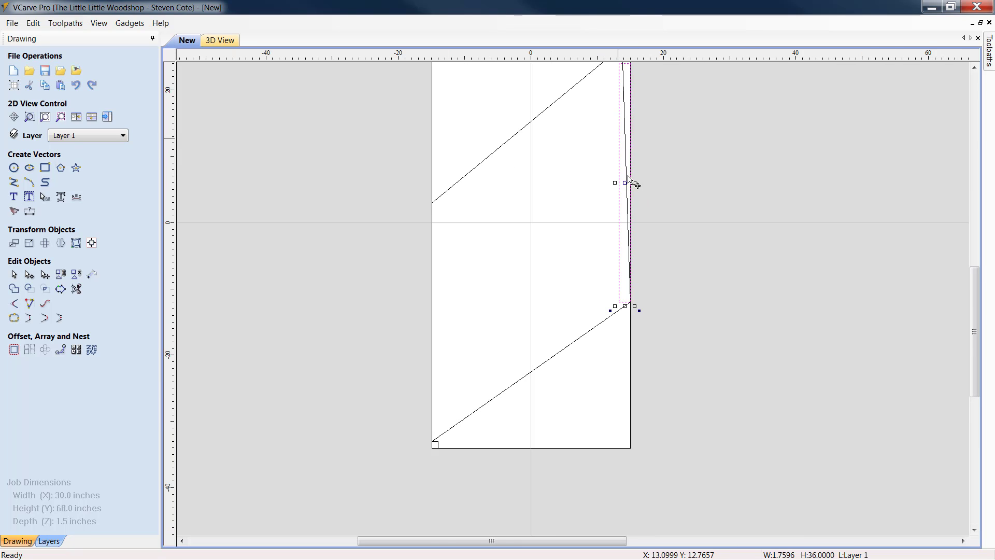
Step: Move the four-sided shape's upper-right node to where the 36 inch rectangle's top edge meets the board's right edge
scroll(628, 263, "up", 2)
scroll(605, 185, "up", 2)
left_click(605, 184)
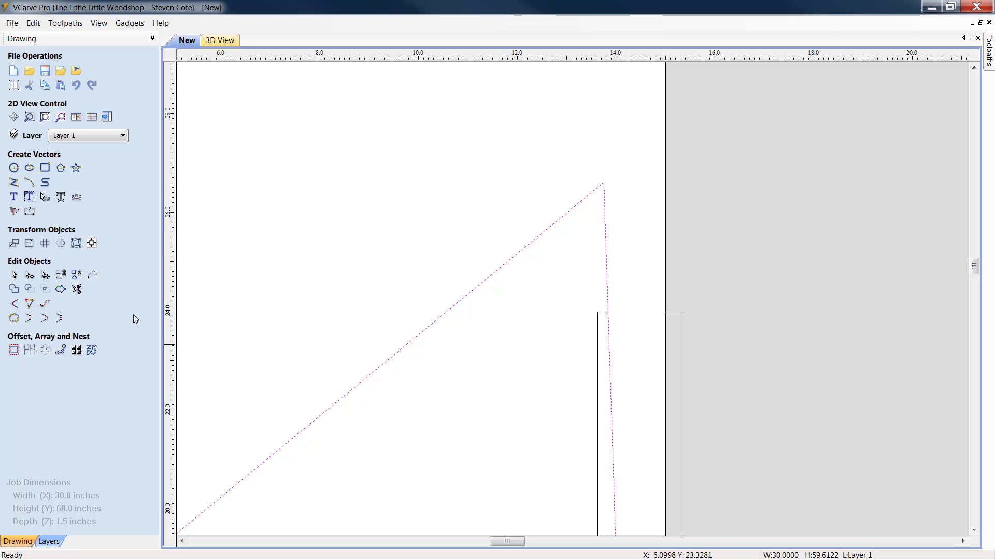
left_click(29, 275)
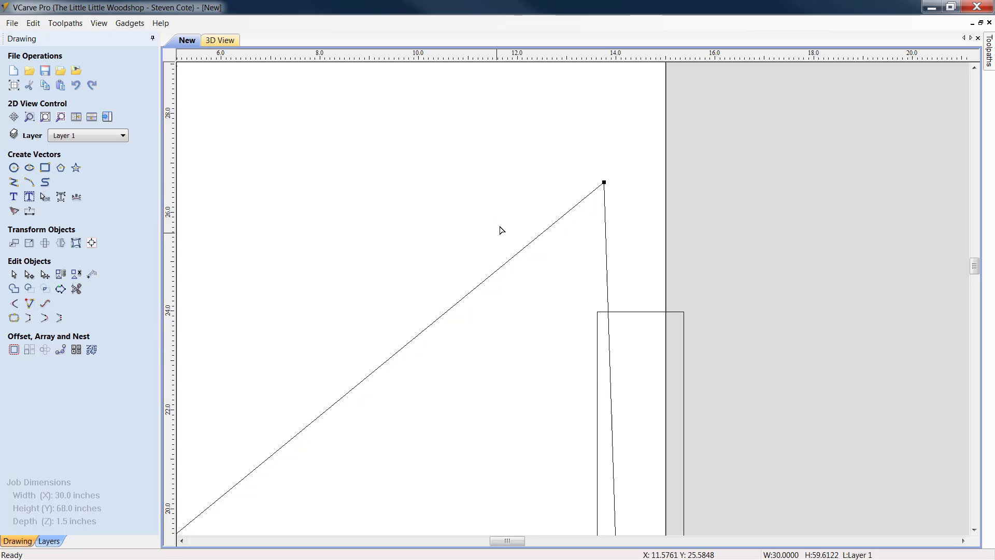
left_click_drag(605, 183, 666, 311)
scroll(663, 403, "down", 5)
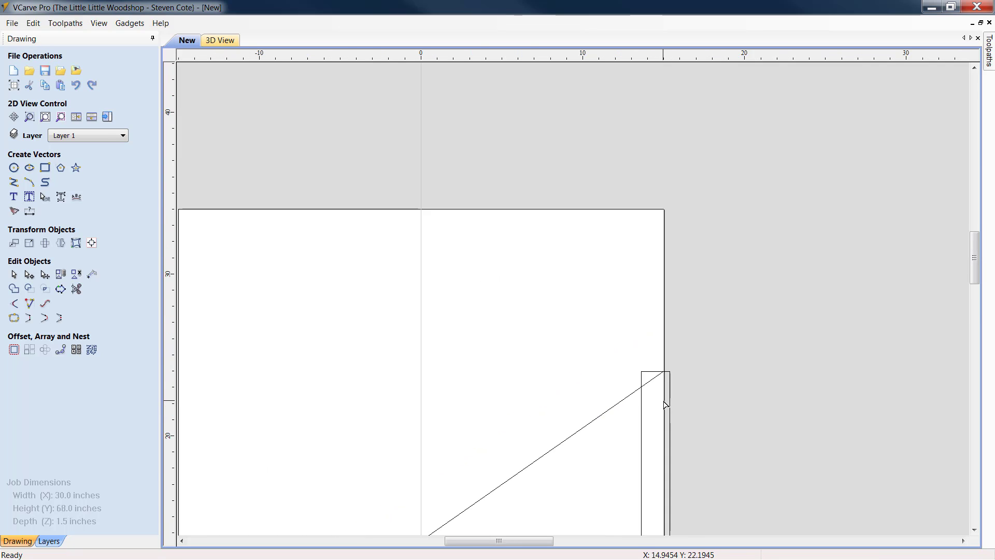
Step: Delete the narrow 36 inch rectangle at the board's right edge
left_click(974, 529)
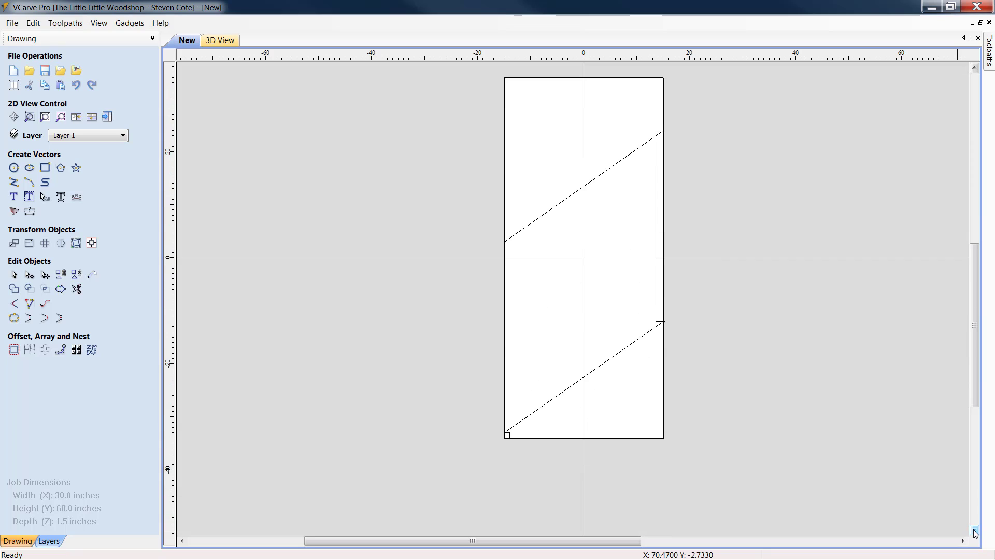
left_click(659, 236)
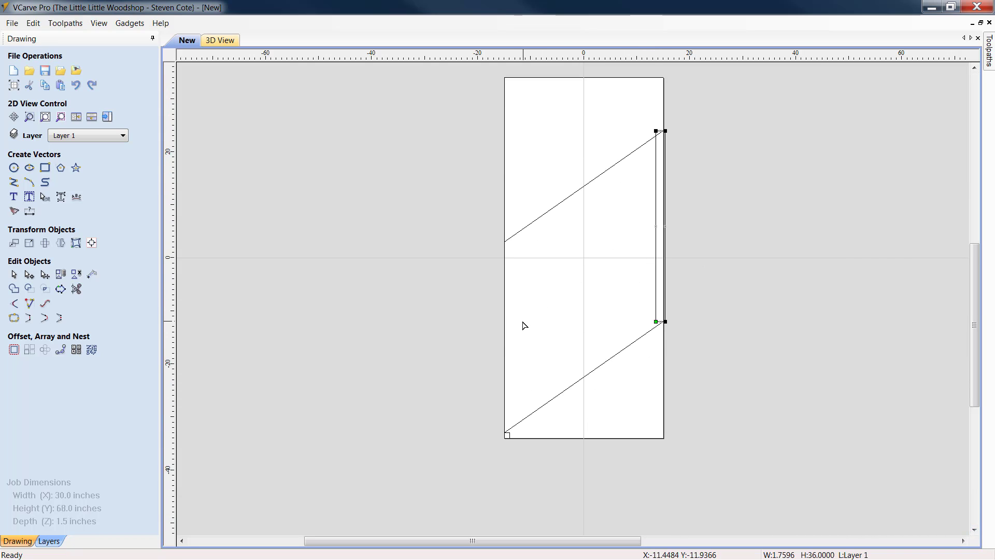
key("Delete")
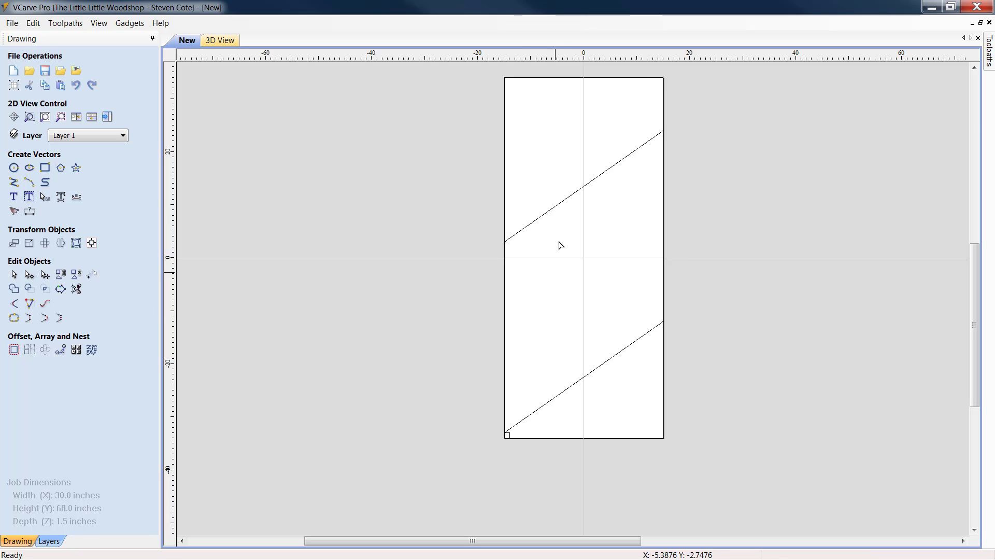
Step: Move the 1 inch square from the board's lower-left corner to its right edge, directly above the upper diagonal's right end
left_click(511, 439)
scroll(512, 443, "up", 3)
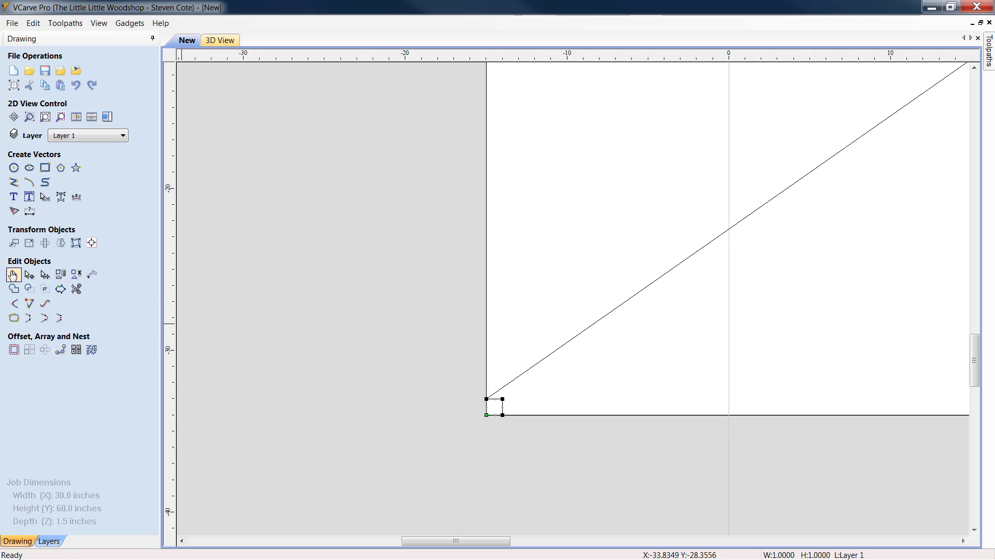
left_click(14, 274)
left_click(503, 409)
left_click_drag(522, 426, 904, 99)
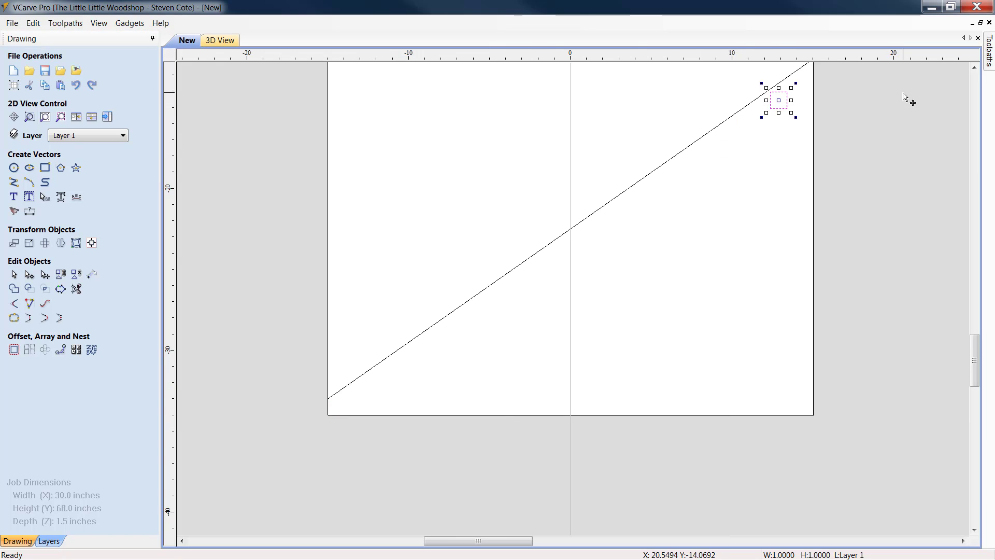
scroll(918, 231, "down", 5)
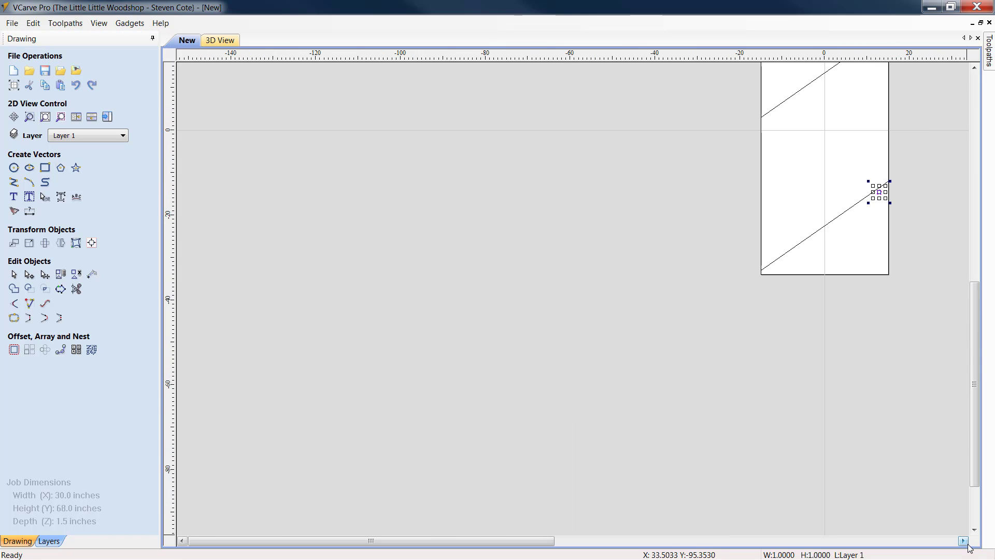
left_click(965, 543)
left_click_drag(976, 449, 979, 345)
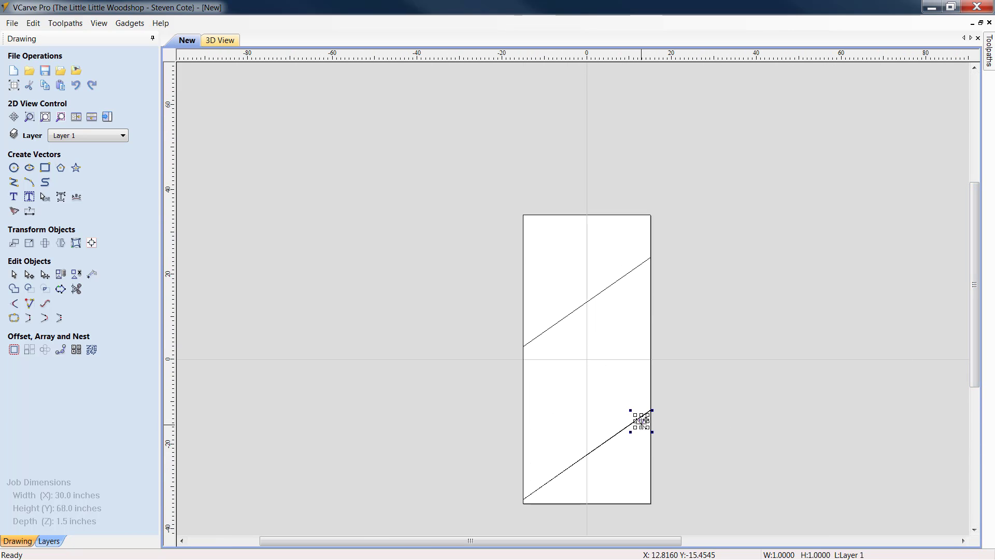
left_click_drag(642, 421, 659, 312)
scroll(649, 255, "up", 10)
scroll(767, 310, "down", 10)
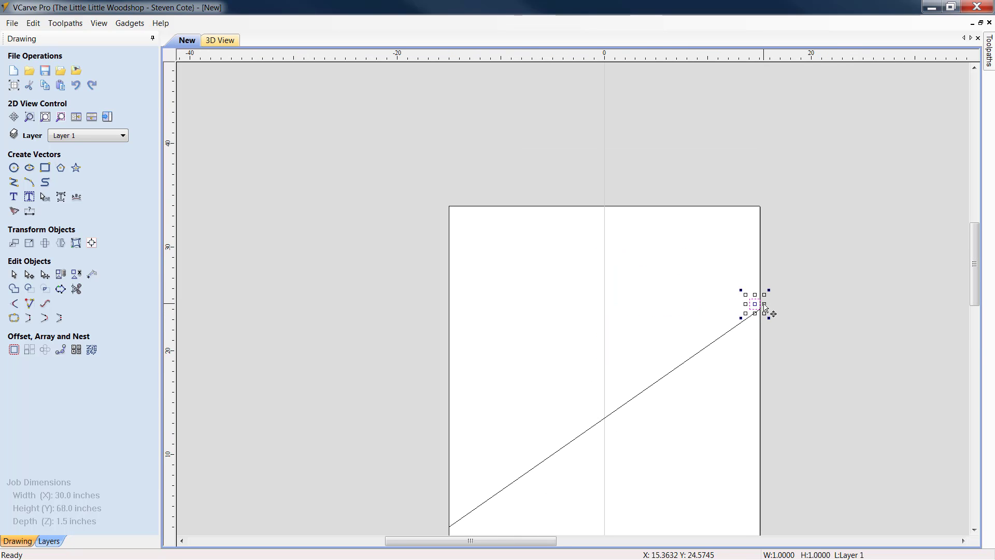
Step: Insert a horizontal guide line and align it with the top edge of the 1 inch square
right_click(345, 236)
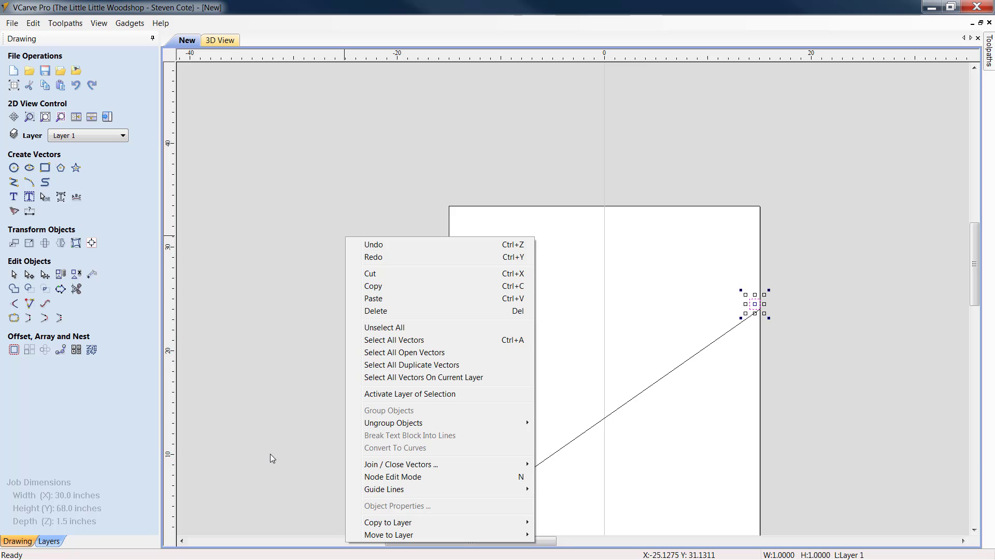
mouse_move(386, 489)
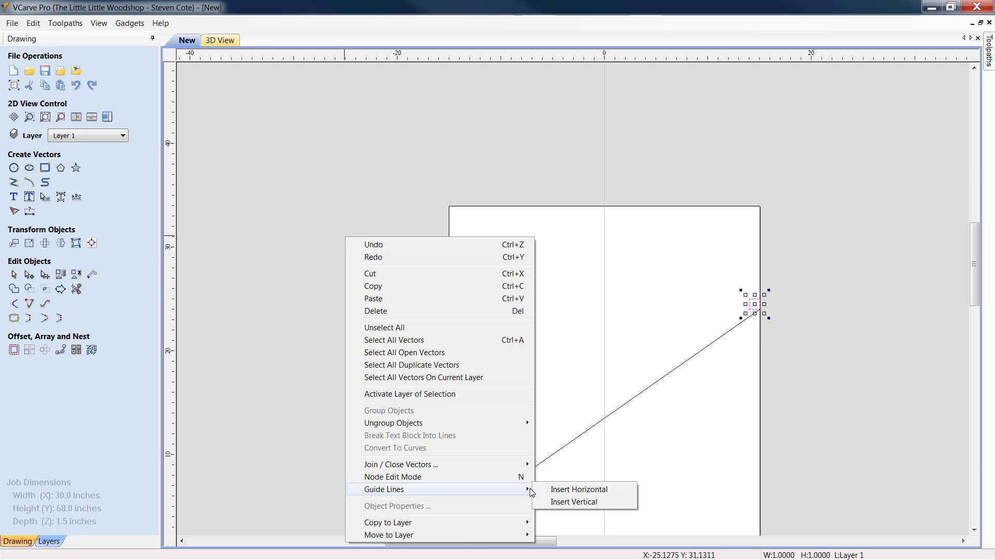
left_click(575, 490)
left_click_drag(749, 235, 742, 299)
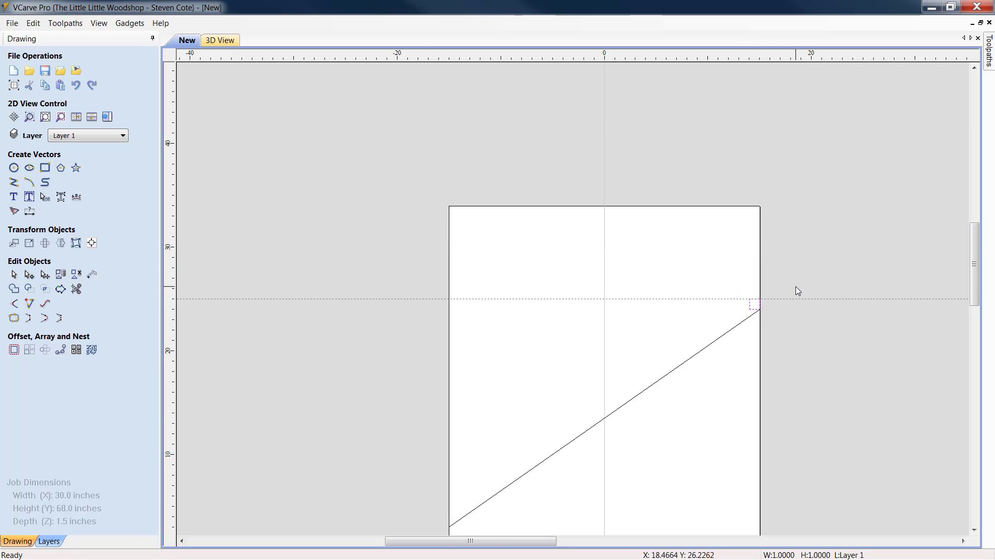
scroll(795, 288, "up", 5)
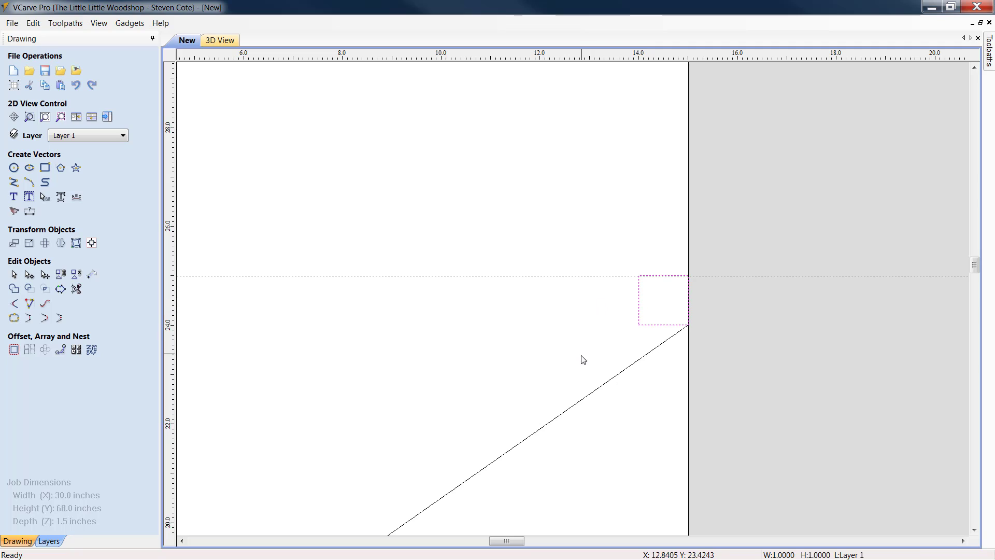
Step: Delete the 1 inch square beneath the horizontal guide line
key("Delete")
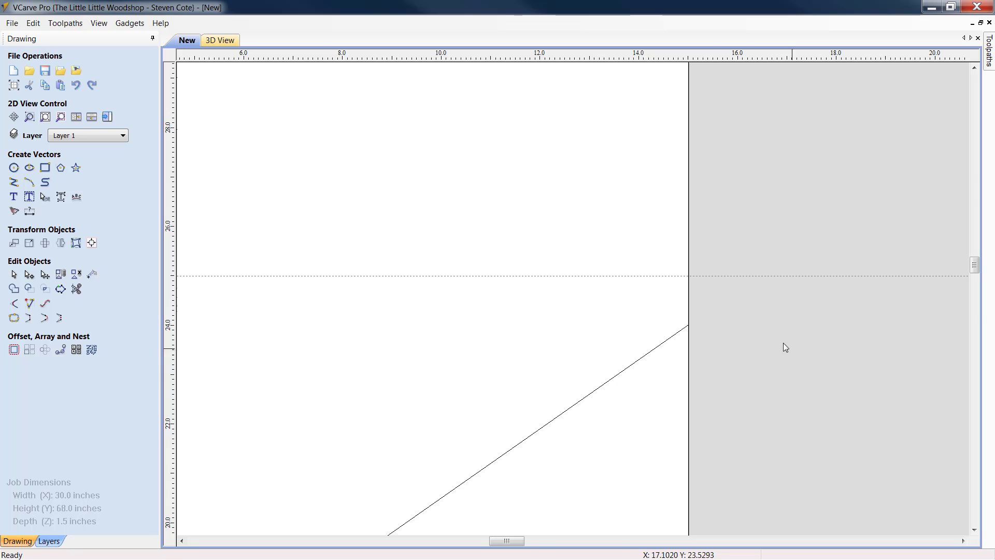
scroll(714, 375, "down", 10)
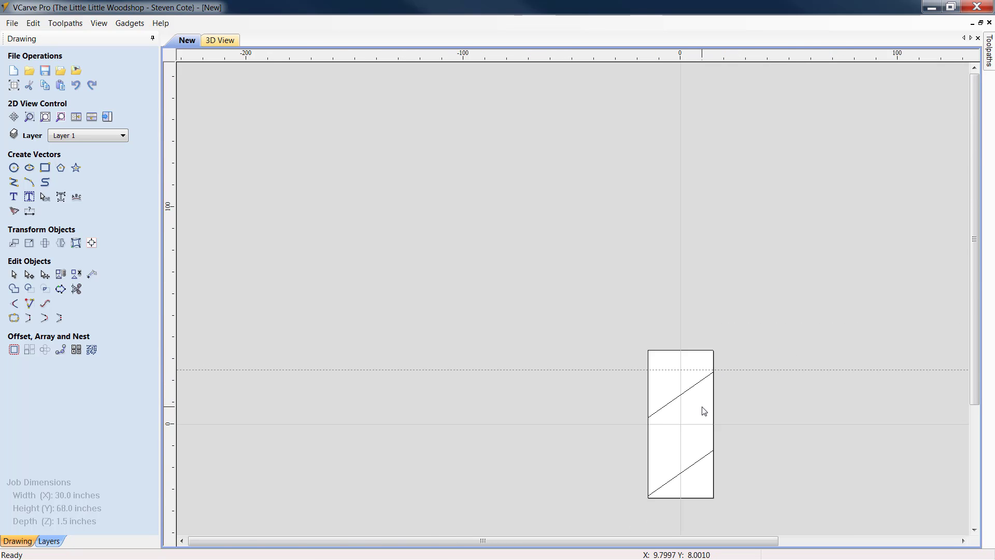
scroll(703, 408, "up", 5)
scroll(703, 404, "up", 1)
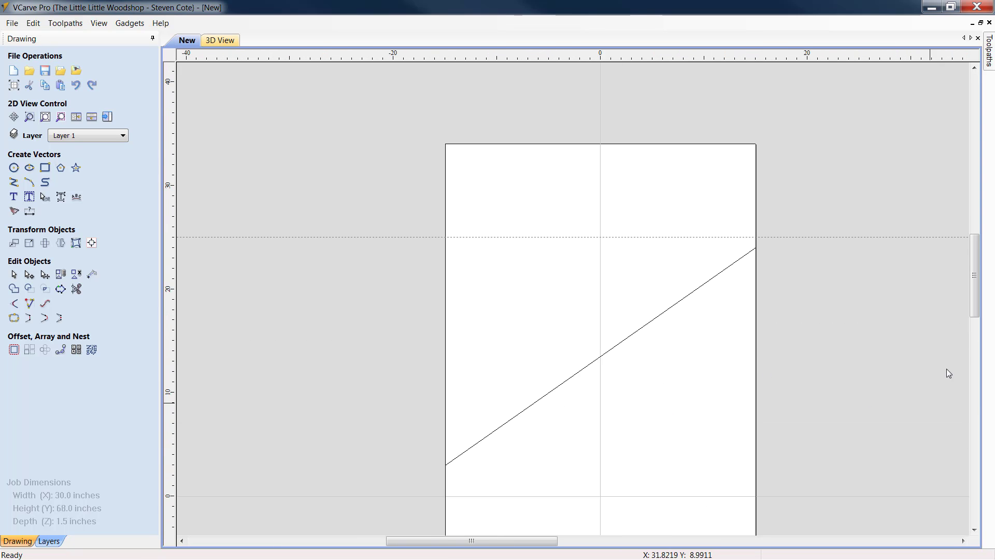
left_click_drag(974, 285, 975, 305)
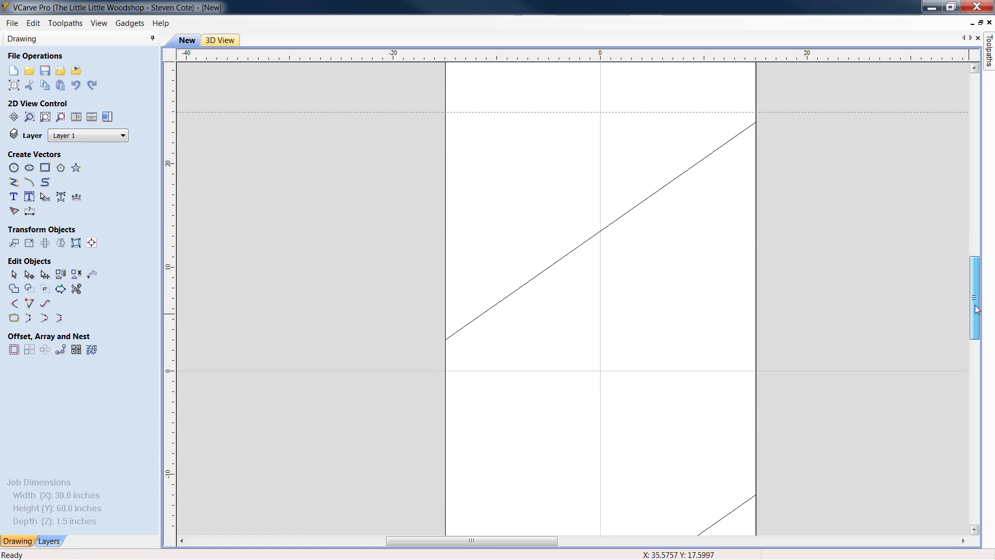
Step: Add a length dimension along the board's left edge from the horizontal guide line down to the board's lower-left corner
scroll(673, 393, "down", 2)
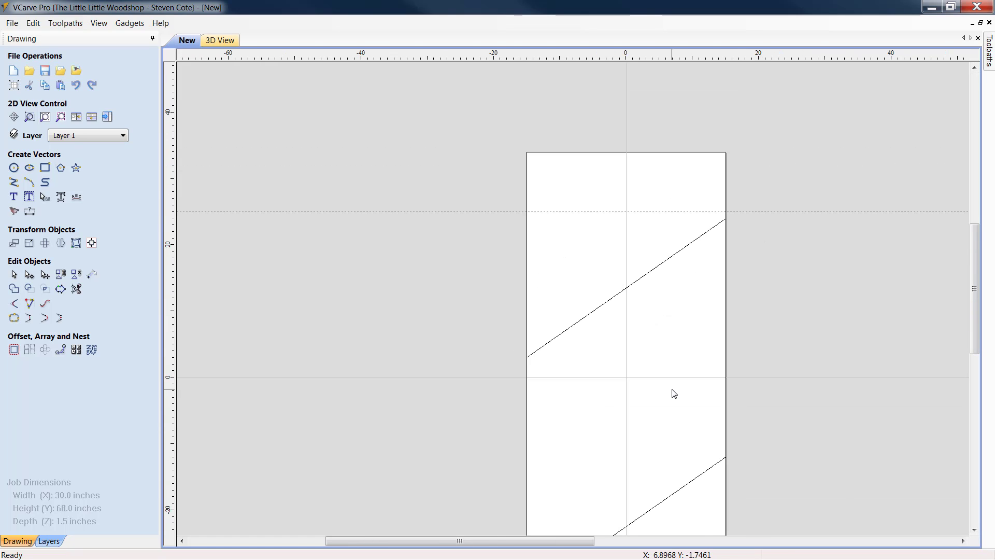
left_click_drag(970, 304, 972, 335)
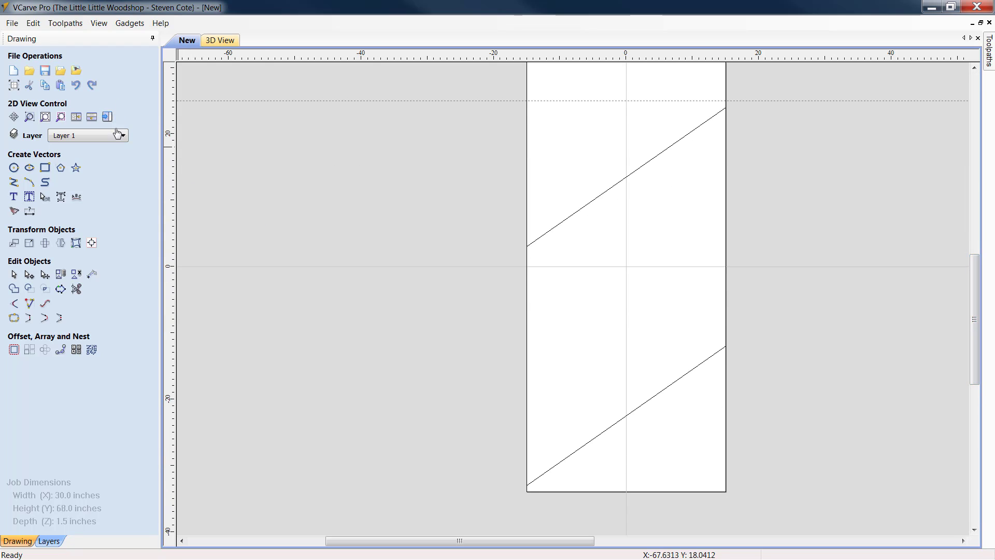
left_click(92, 275)
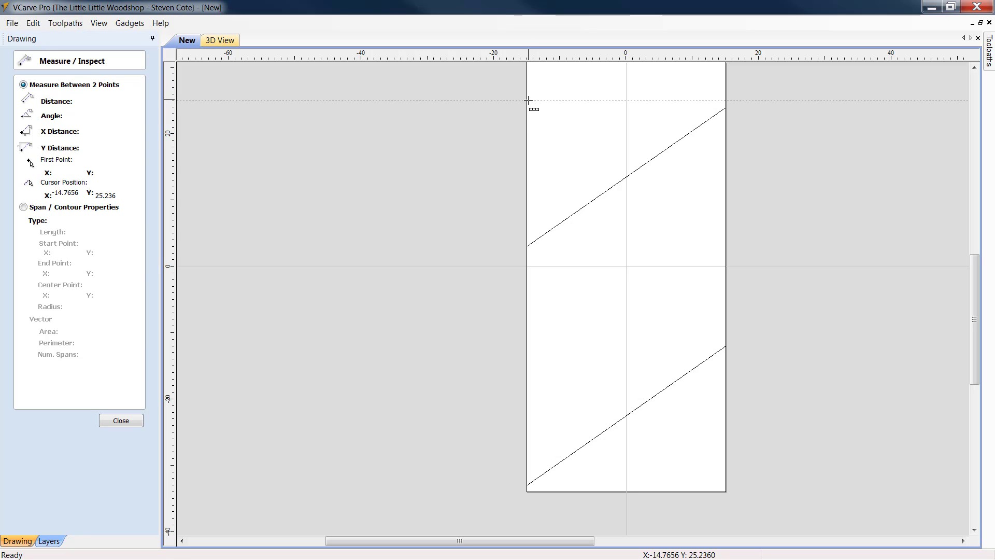
left_click_drag(528, 100, 529, 489)
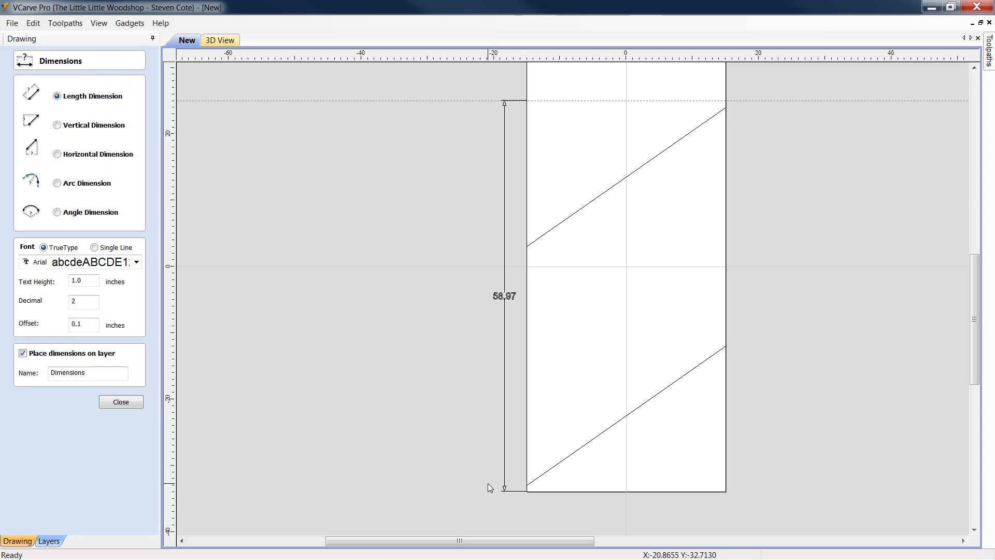
Step: Examine the length dimension's value and compare it with the slanted vector and the unused board above the guide line
scroll(449, 281, "up", 5)
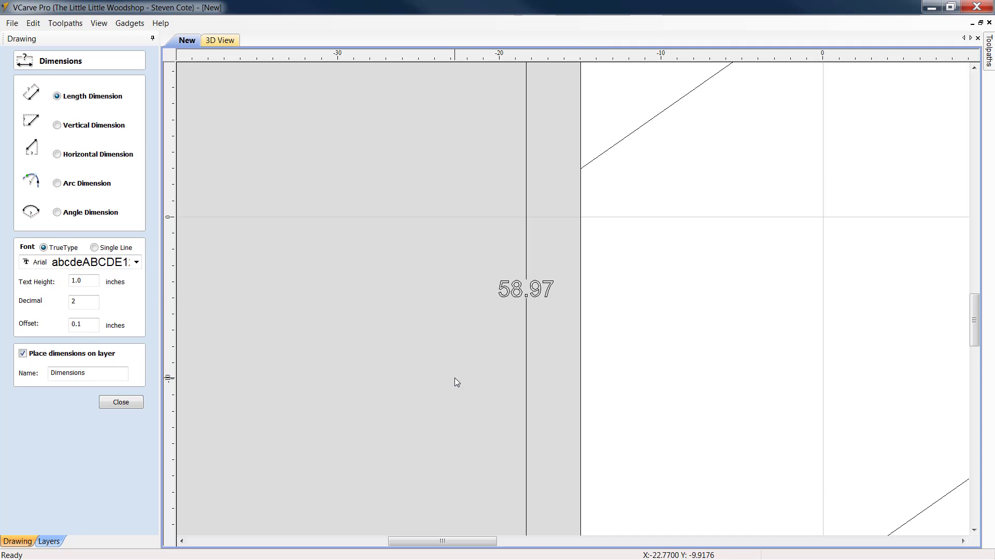
scroll(455, 377, "down", 4)
scroll(455, 375, "down", 2)
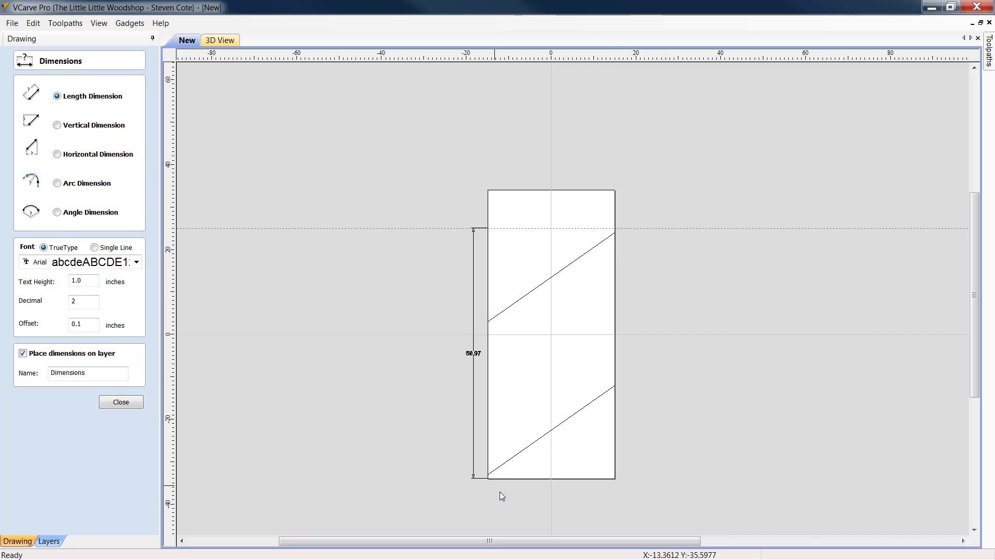
scroll(451, 415, "up", 2)
scroll(451, 415, "up", 2)
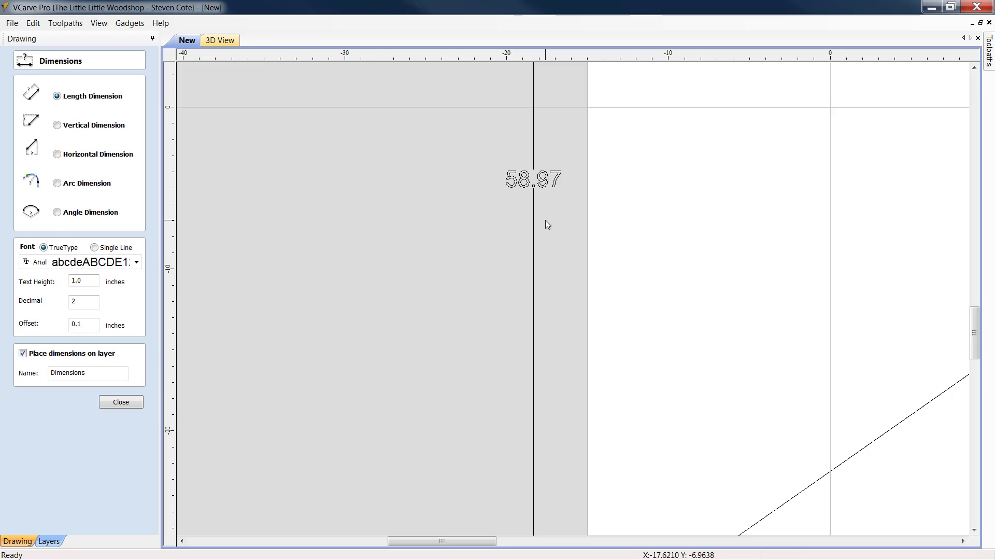
scroll(545, 220, "down", 2)
scroll(545, 220, "down", 2)
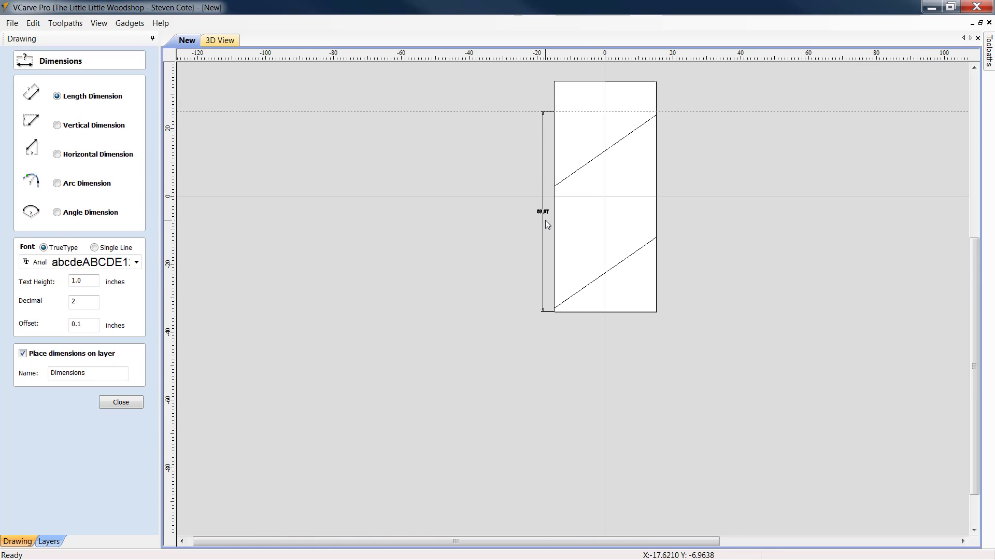
scroll(534, 221, "up", 2)
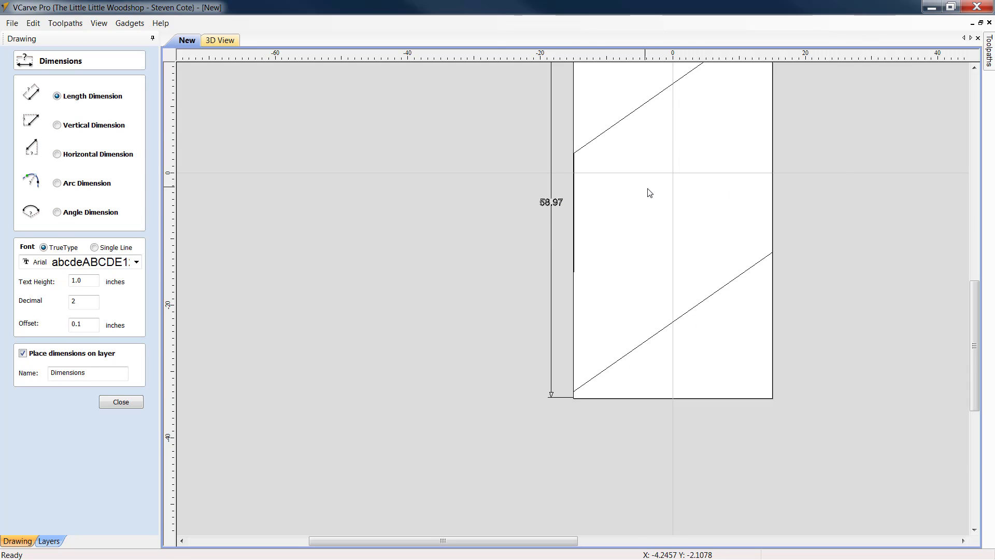
scroll(648, 193, "down", 2)
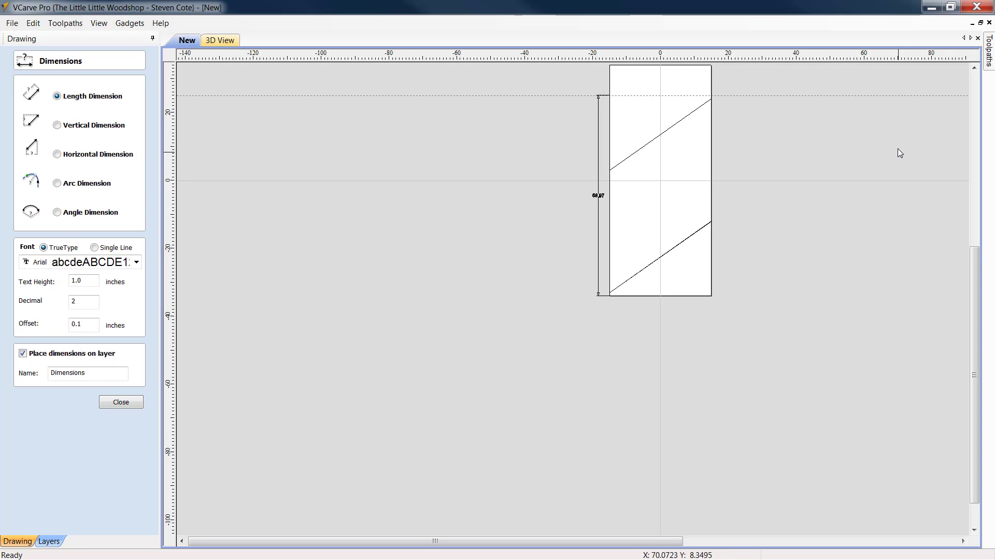
scroll(714, 157, "up", 2)
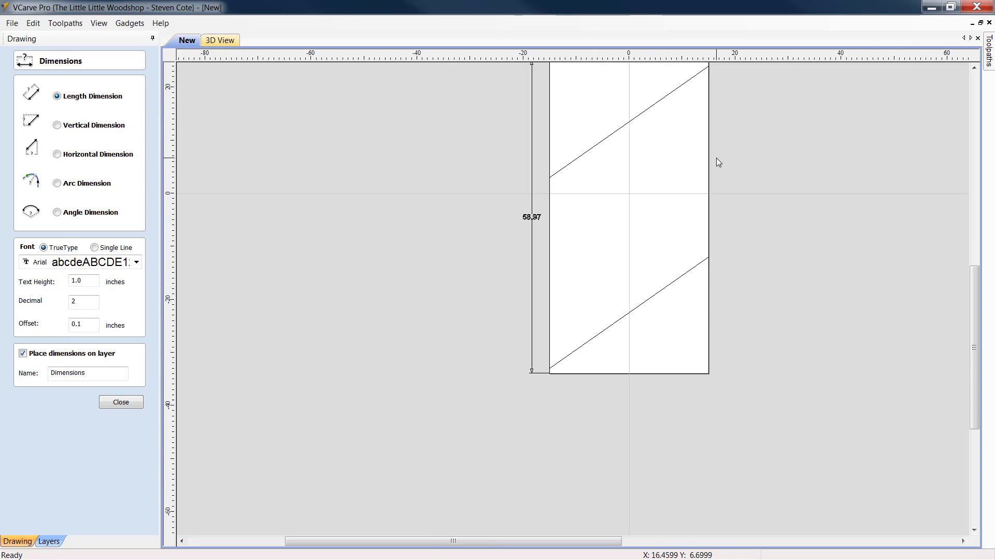
left_click_drag(977, 284, 977, 257)
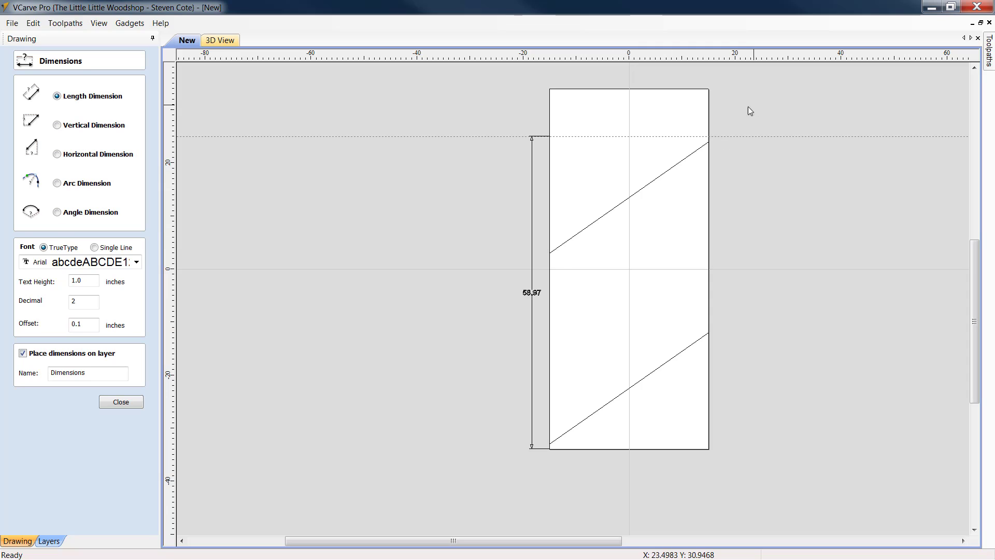
left_click(120, 400)
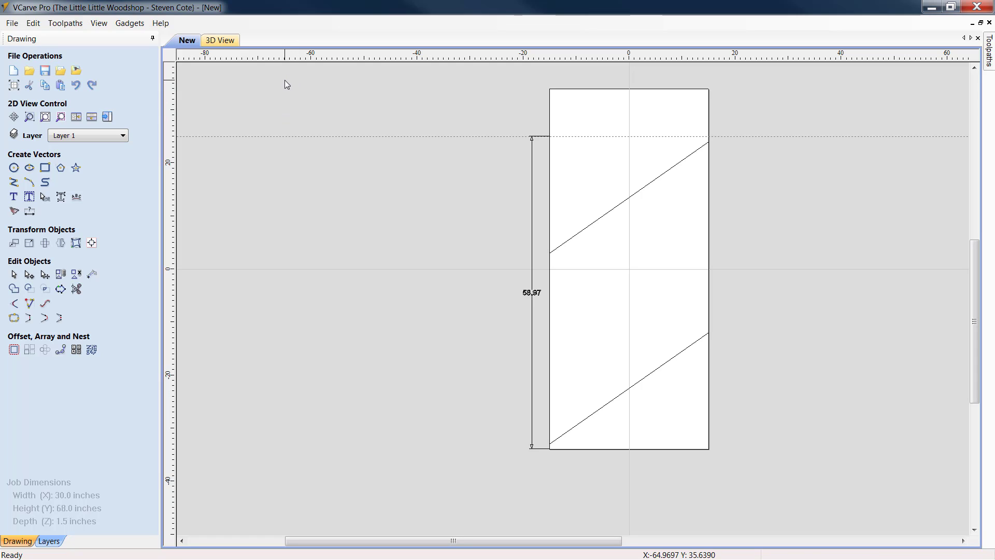
Step: Set the job height to 59.0 inches and center the slanted four-sided vector in the material
left_click(14, 86)
key("Tab")
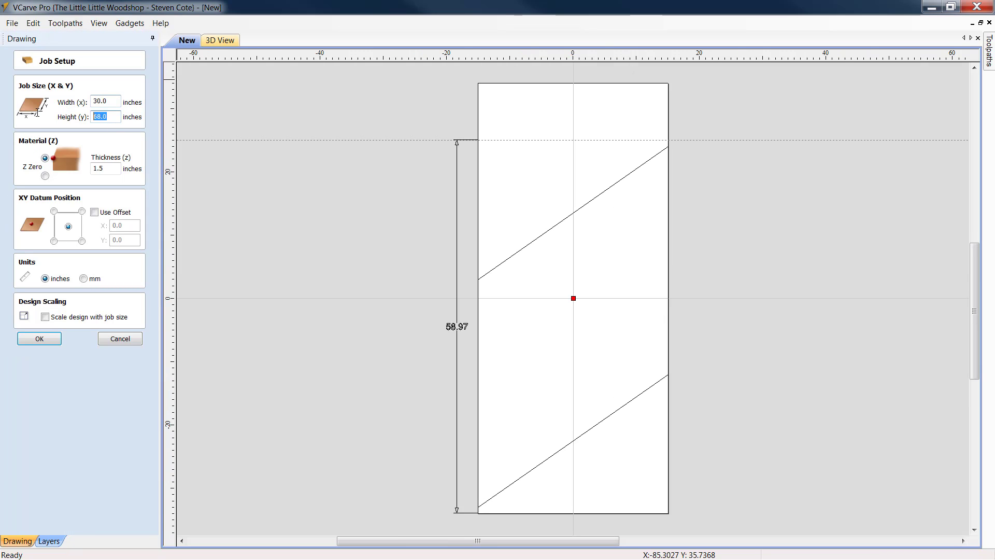
type("59.0")
left_click(40, 340)
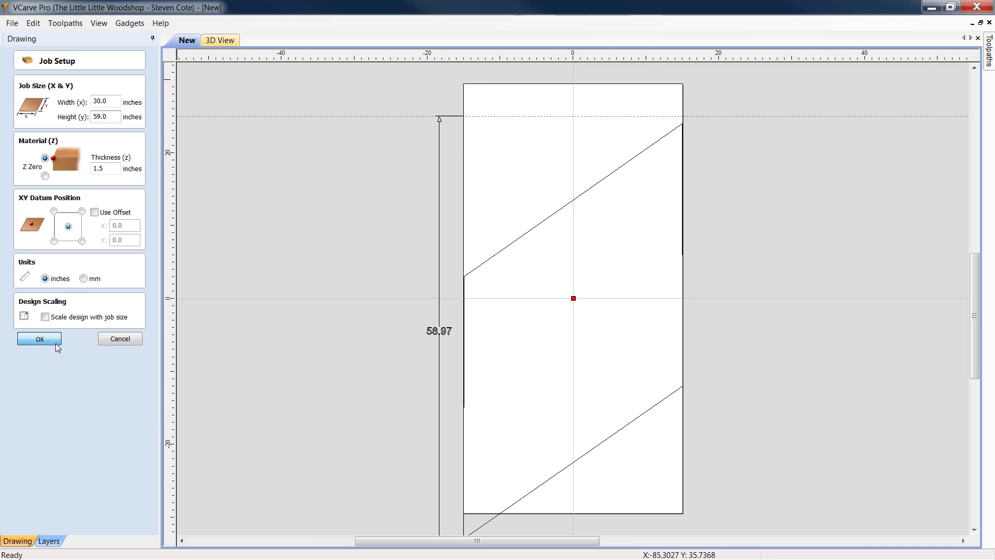
key("F9")
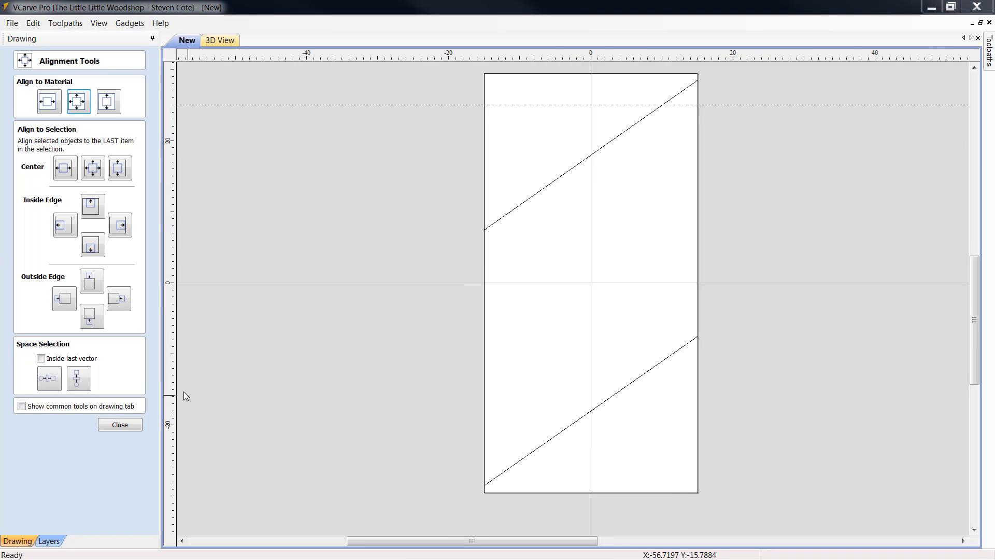
left_click(129, 428)
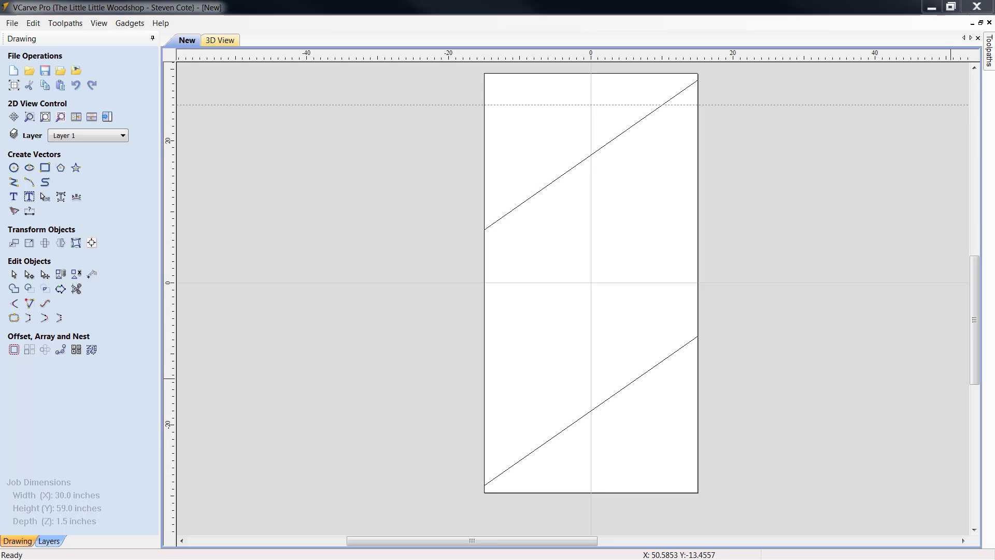
Step: Bring the mountain landscape vectors onto the board and set their width to 28.0 inches with the X and Y proportions linked
left_click_drag(993, 262, 568, 274)
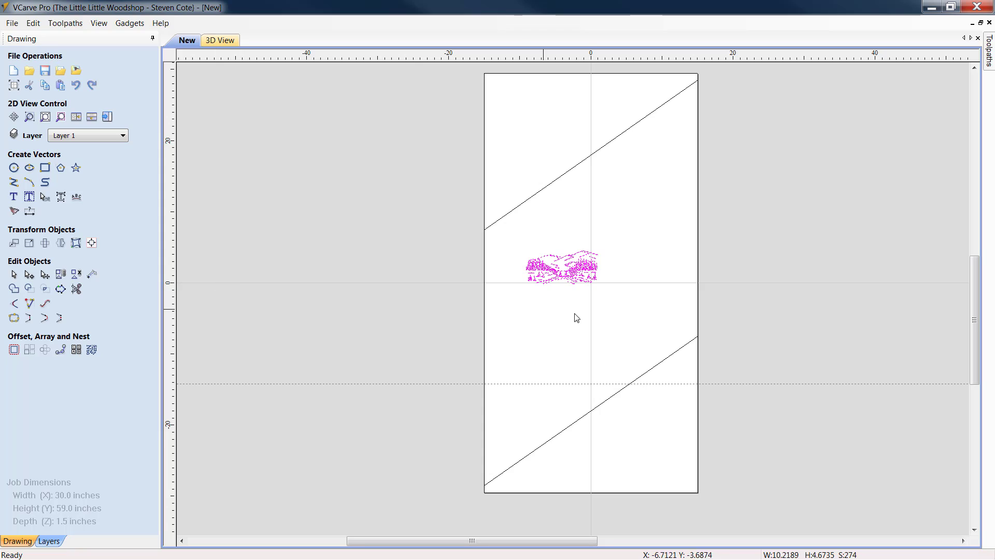
left_click(584, 269)
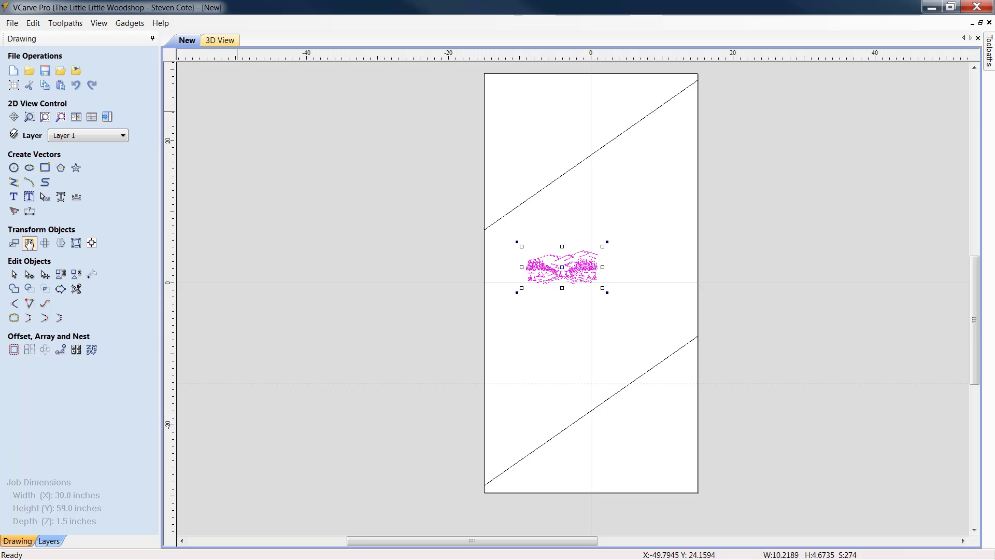
left_click(29, 242)
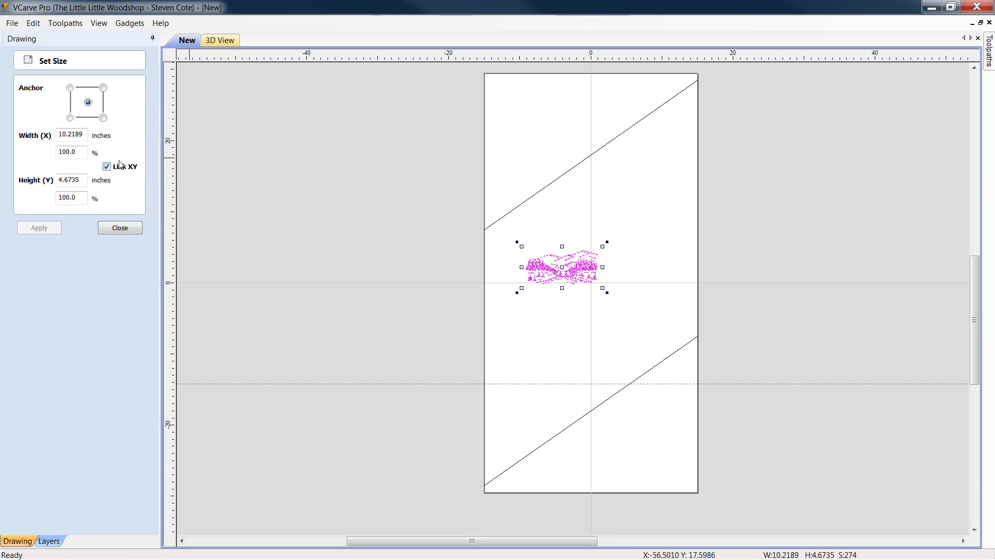
left_click_drag(85, 134, 2, 136)
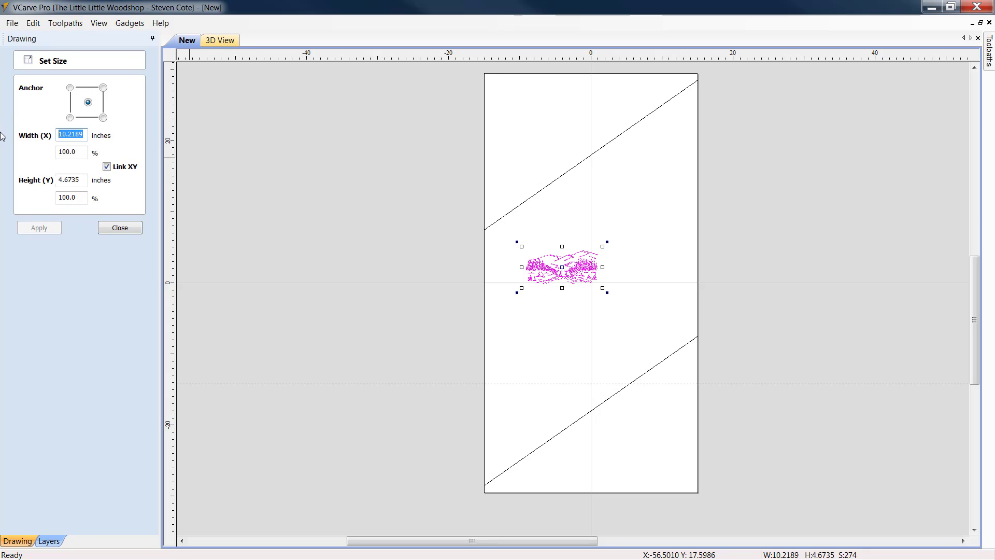
type("28")
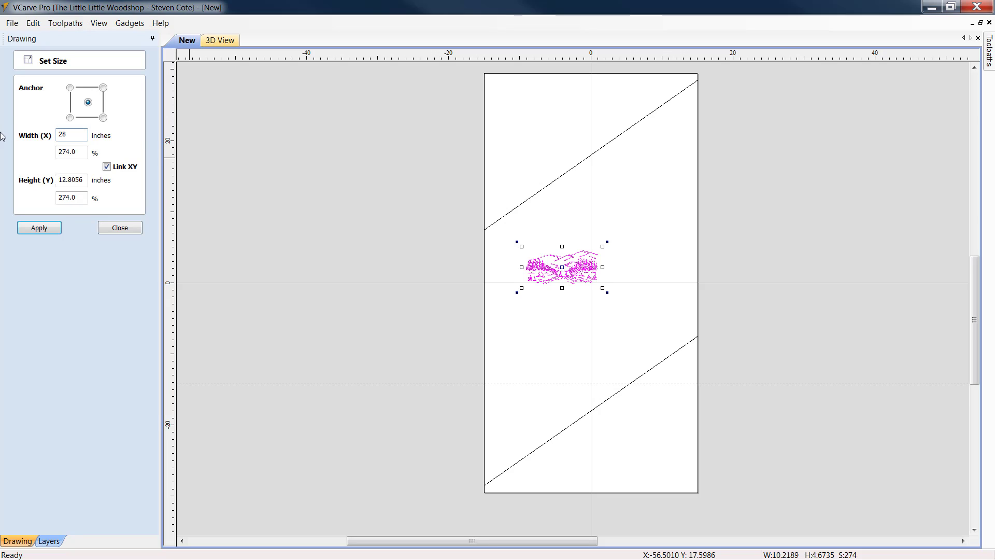
type(".0")
left_click(42, 227)
left_click(119, 227)
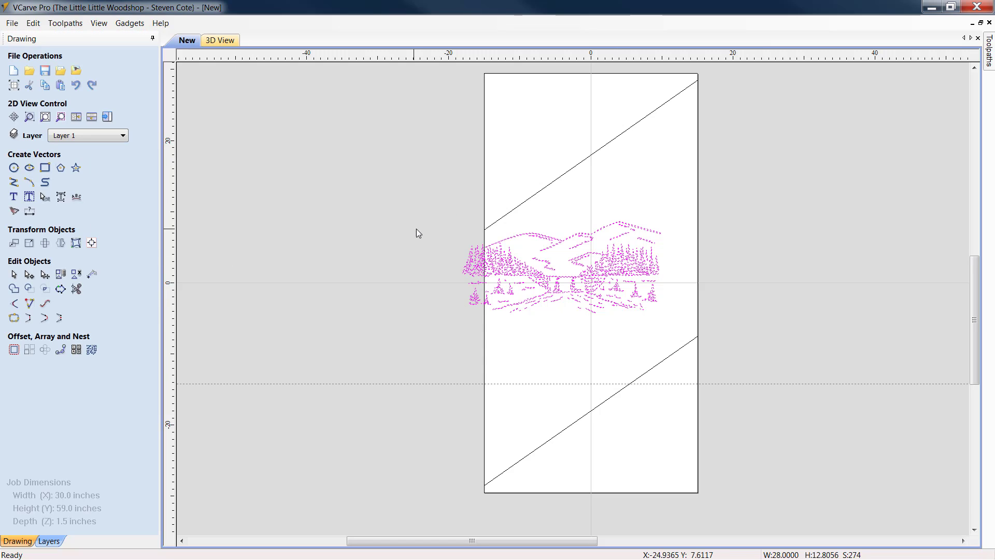
Step: Center the mountain landscape artwork horizontally in the material and deselect it
left_click(91, 244)
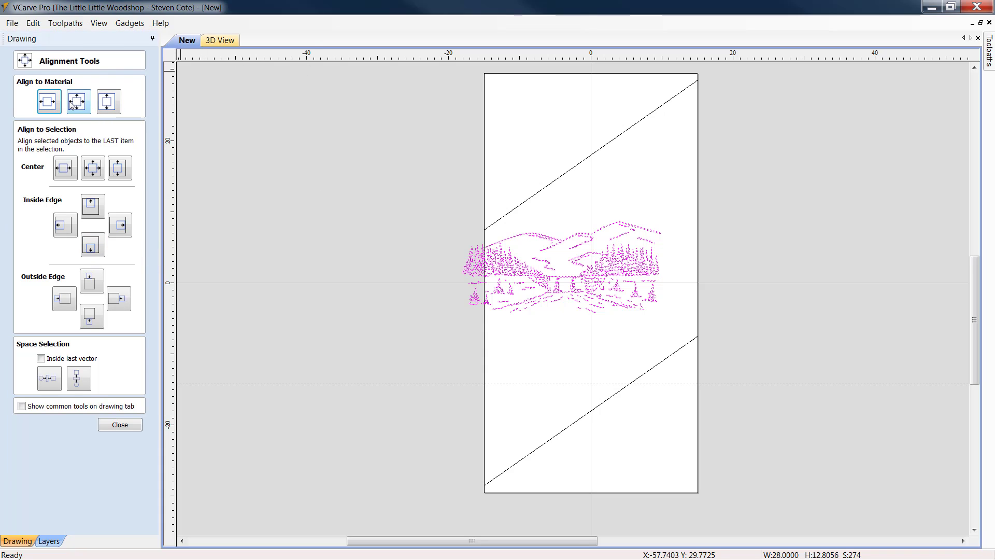
left_click(46, 107)
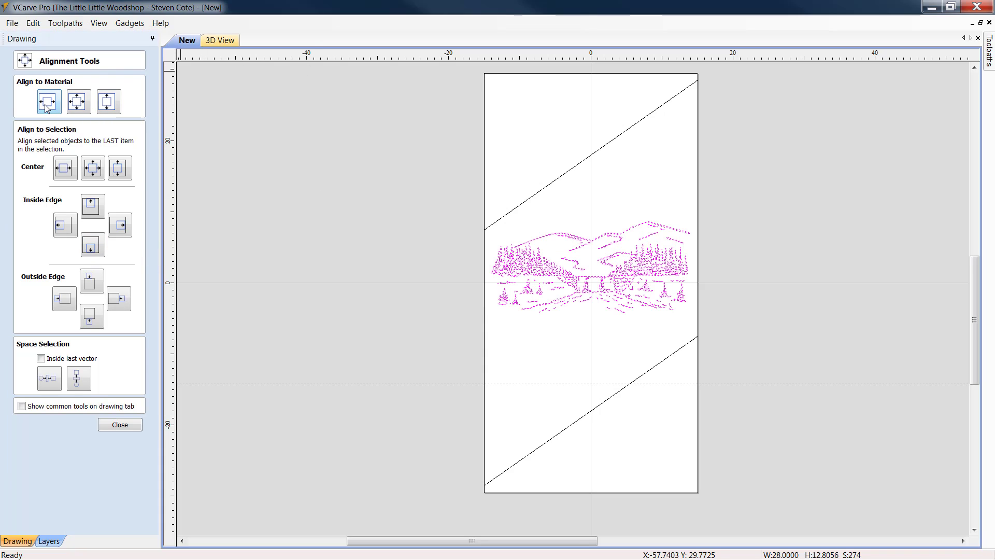
left_click(123, 427)
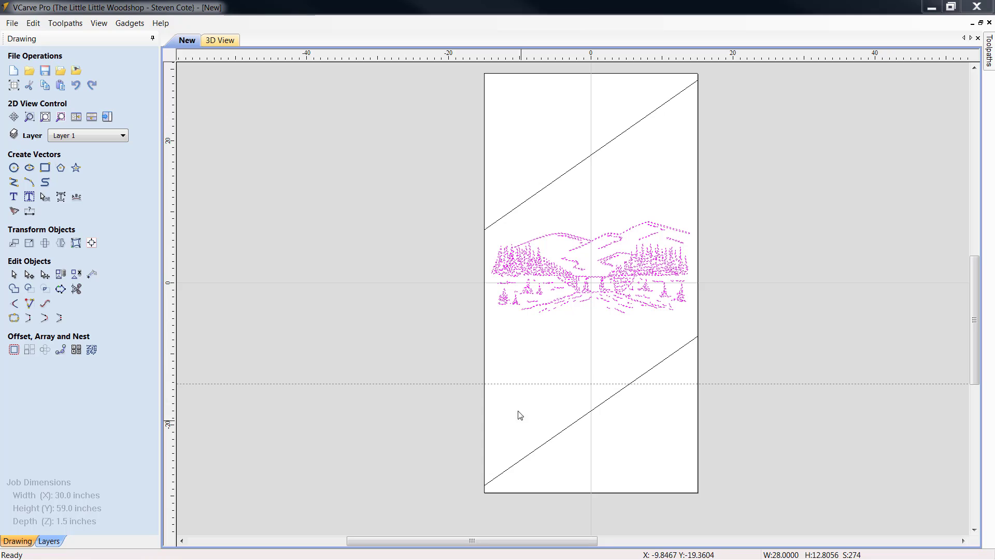
left_click(534, 360)
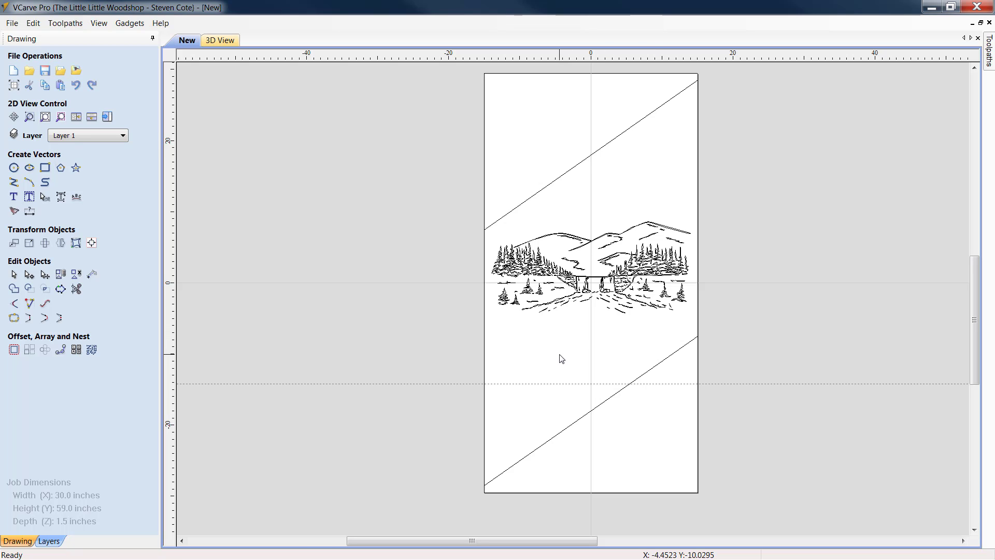
Step: Delete the tiny stray outline just above the pair of small trees to the left of the waterfall
scroll(588, 287, "up", 5)
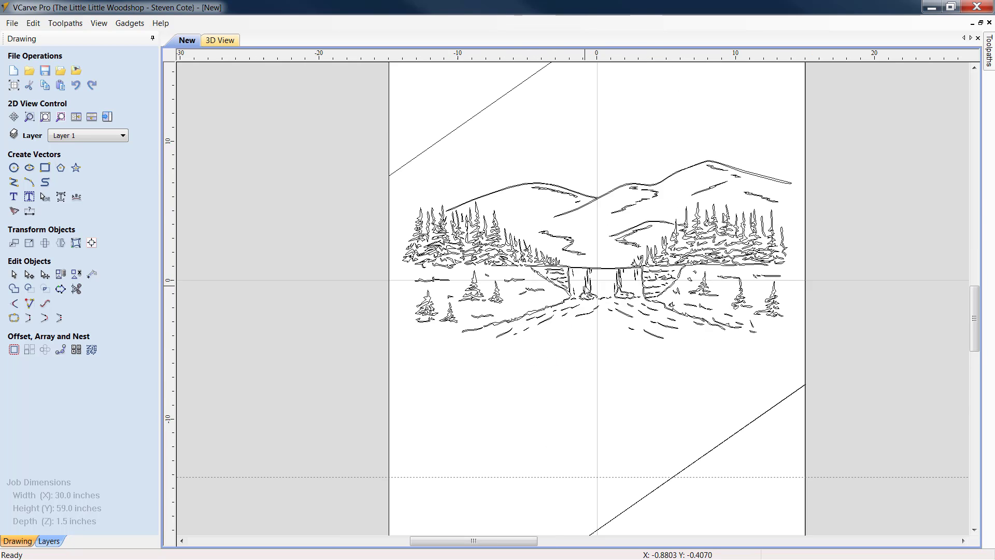
scroll(379, 311, "up", 3)
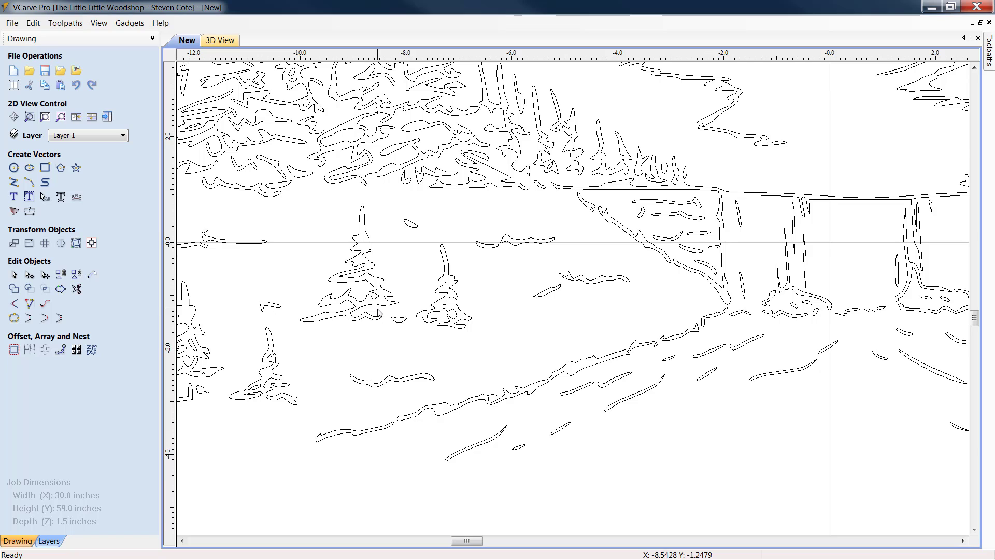
scroll(272, 330, "down", 3)
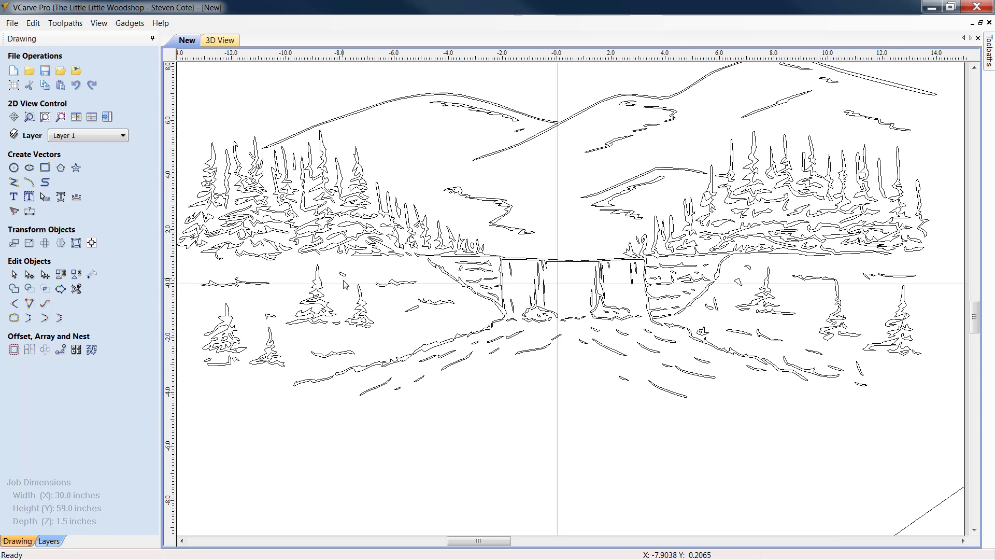
scroll(349, 276, "up", 3)
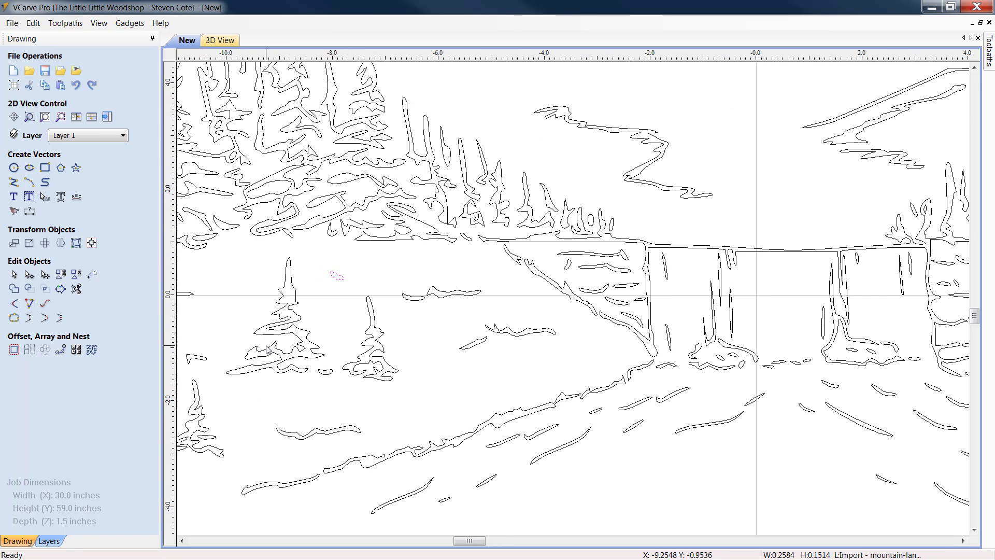
left_click(220, 323)
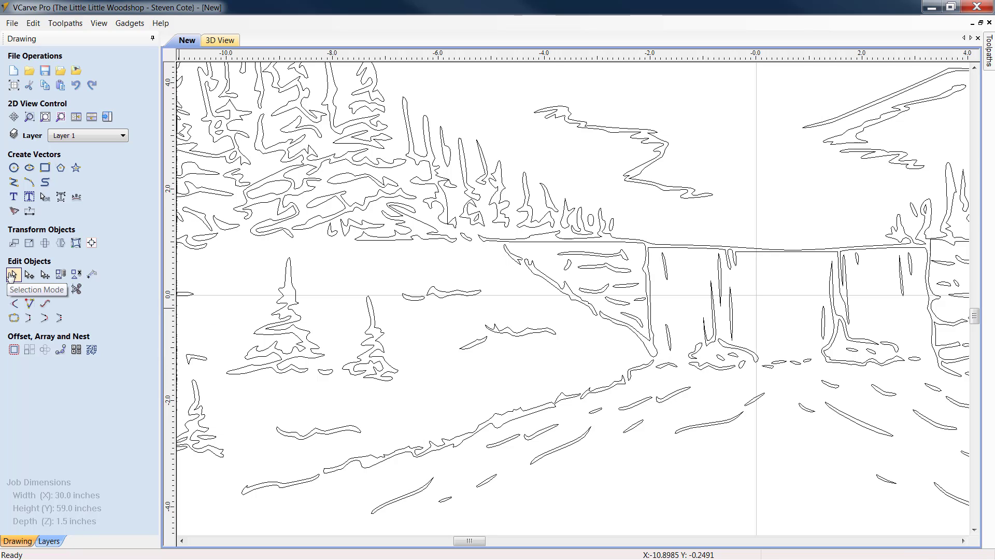
Step: Delete the tiny stray outlines in the splash at the base of the waterfall's left stream
left_click(721, 359)
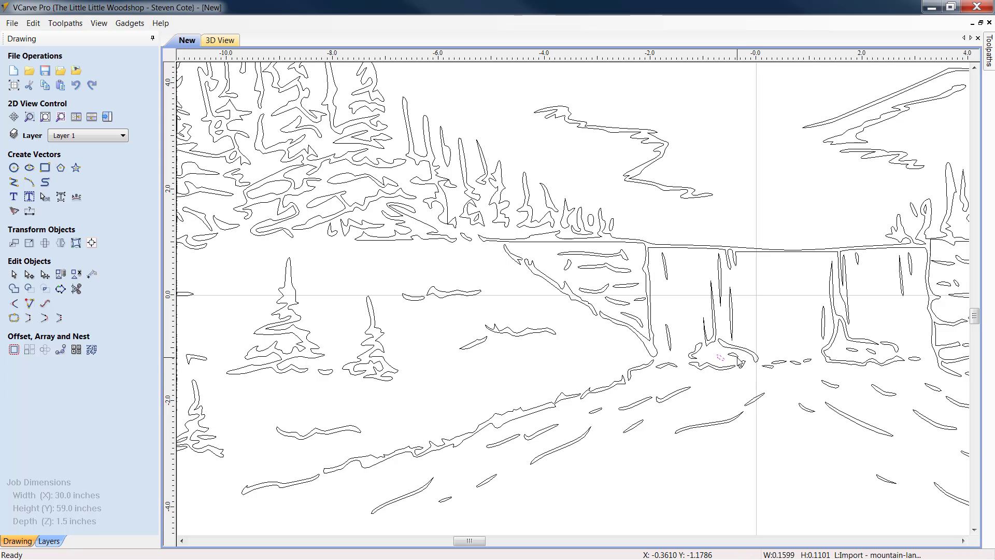
left_click(739, 362)
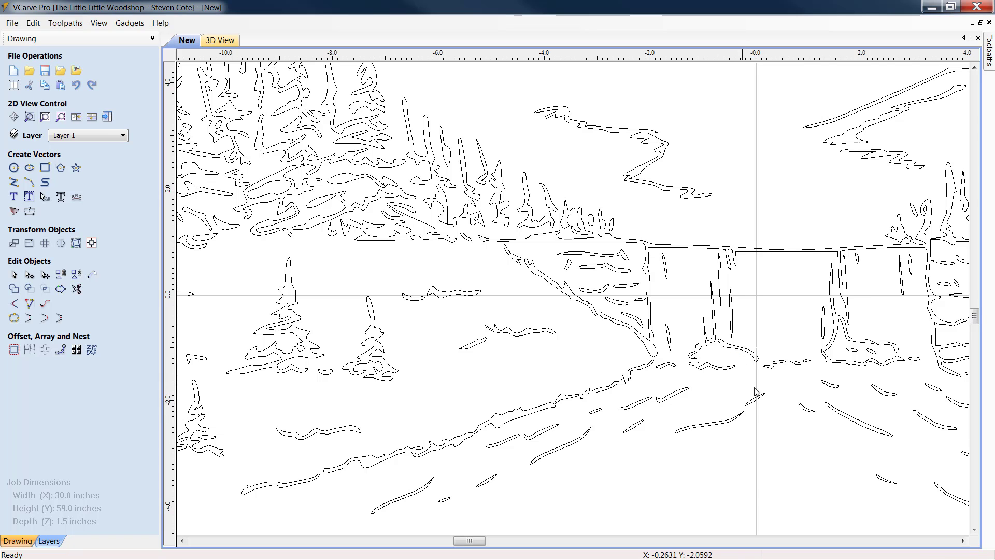
scroll(740, 410, "down", 2)
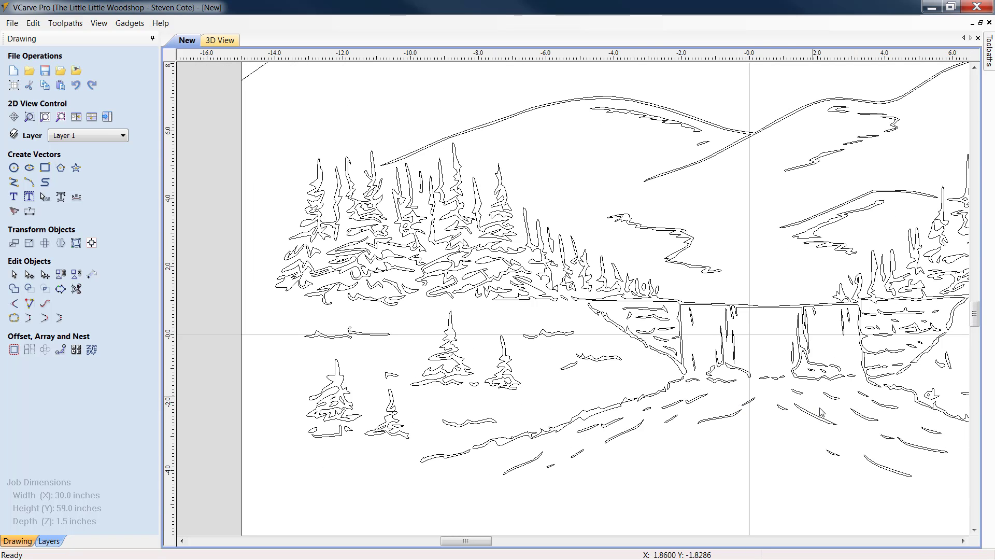
Step: Copy the long wavy riverbank outline that runs down to the left of the waterfall
left_click(963, 541)
left_click(963, 541)
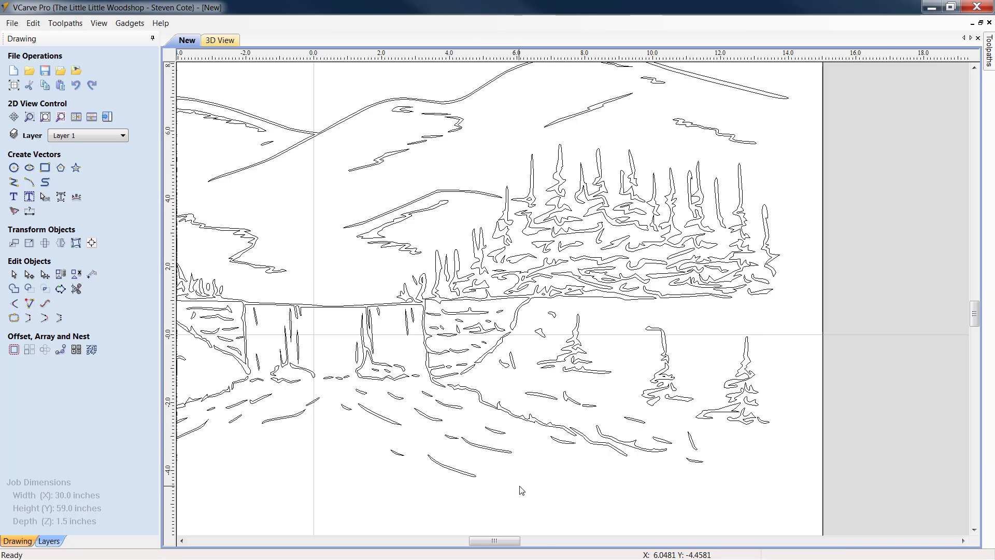
scroll(521, 490, "down", 3)
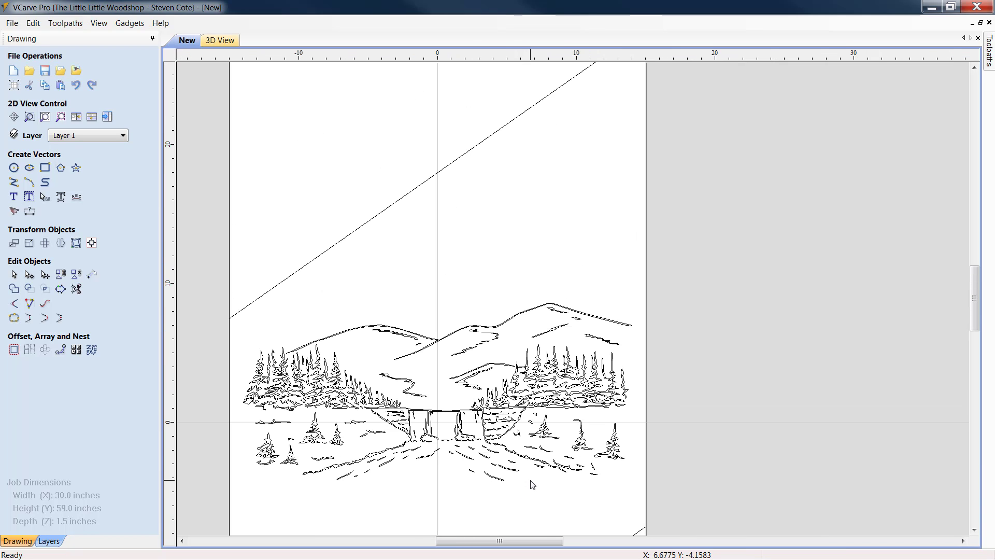
left_click(974, 530)
left_click(974, 530)
left_click_drag(549, 541, 521, 543)
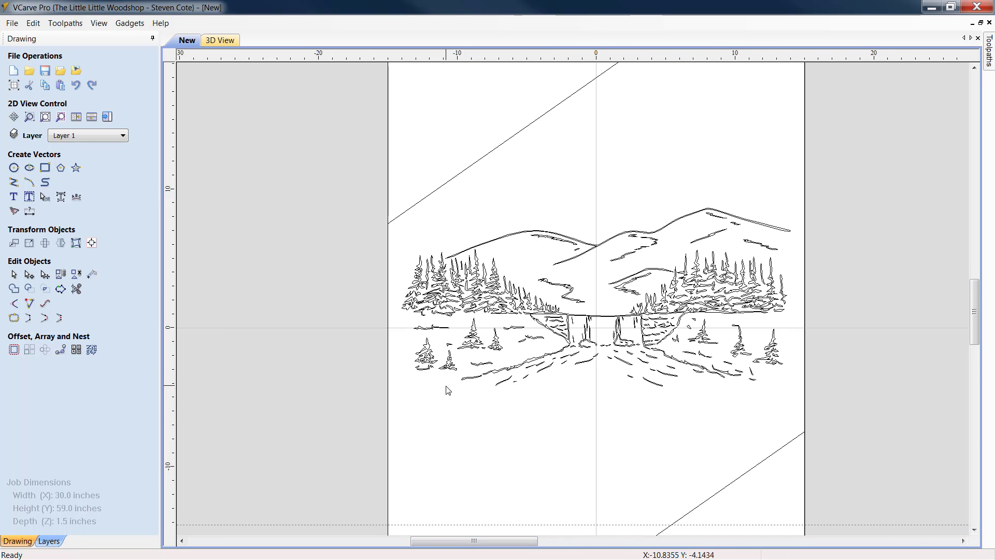
scroll(514, 348, "up", 4)
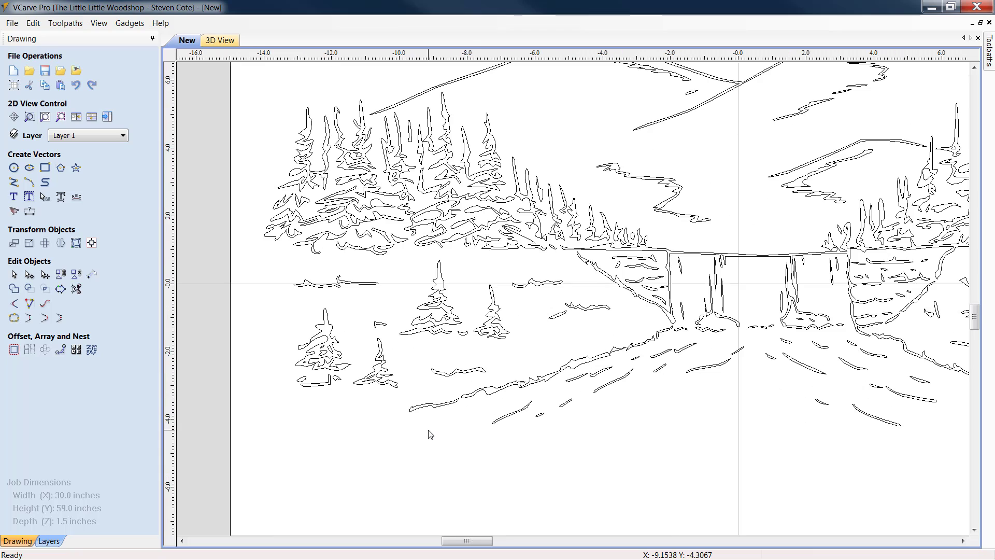
left_click(514, 384)
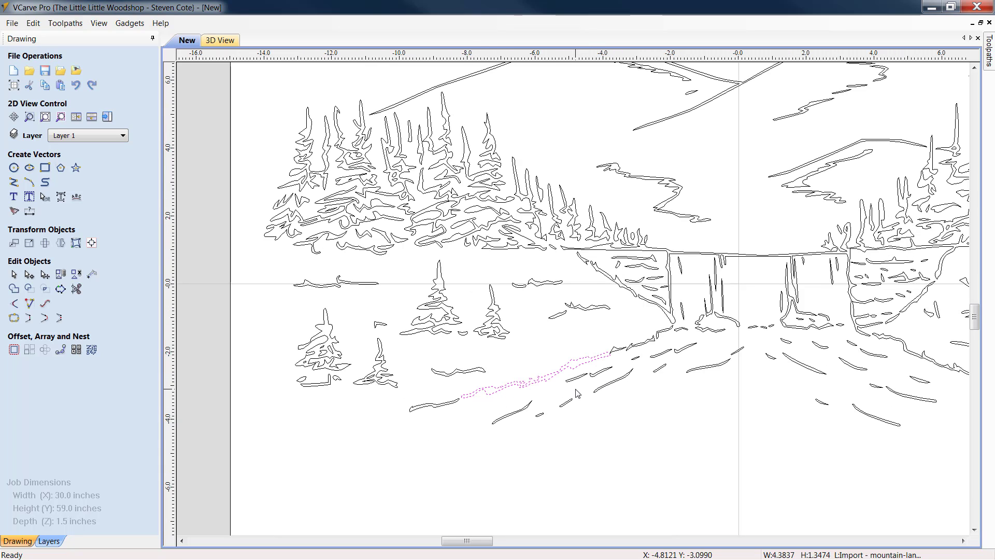
right_click(550, 379)
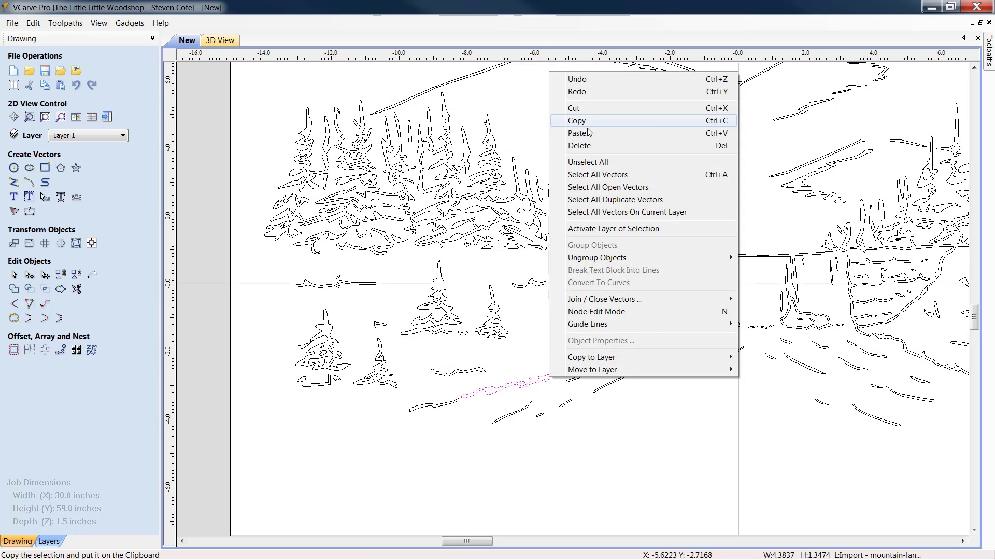
left_click(576, 121)
Step: Paste the copied riverbank outline and place it beyond the left bank's lower end, extending the bank toward the board's left edge
right_click(551, 378)
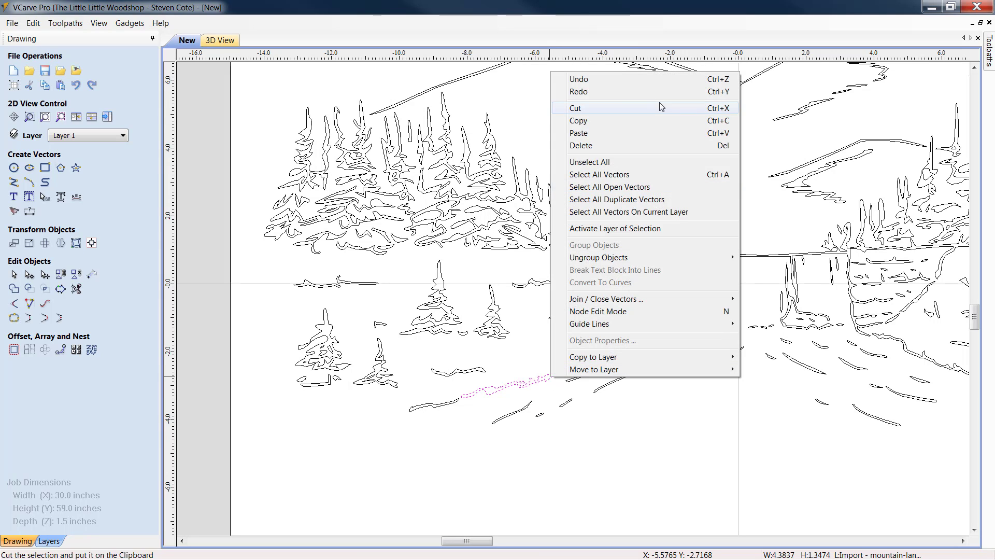
left_click(596, 133)
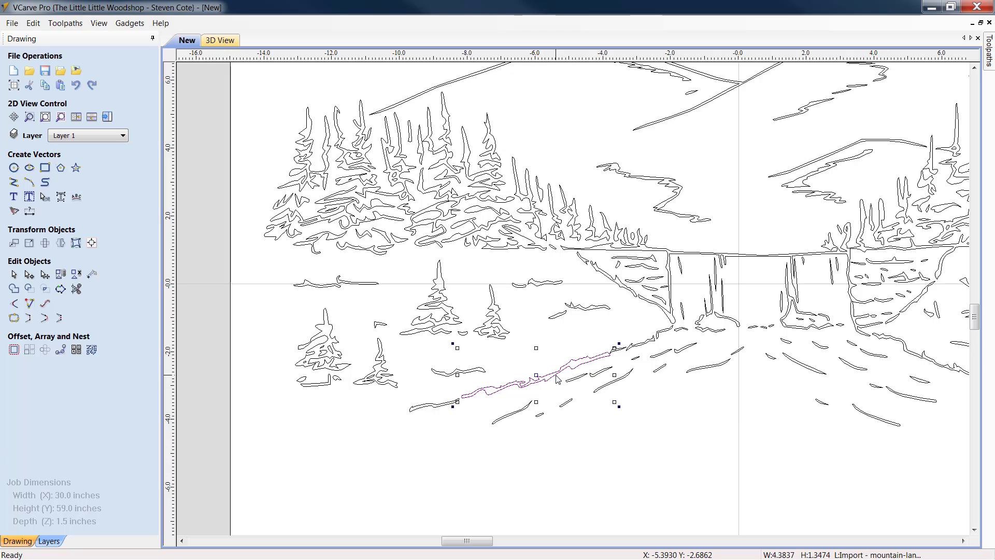
left_click_drag(537, 377, 334, 444)
left_click(786, 460)
Step: Paste another copy of the riverbank outline and move it below the lower end of the right riverbank
scroll(798, 456, "down", 2)
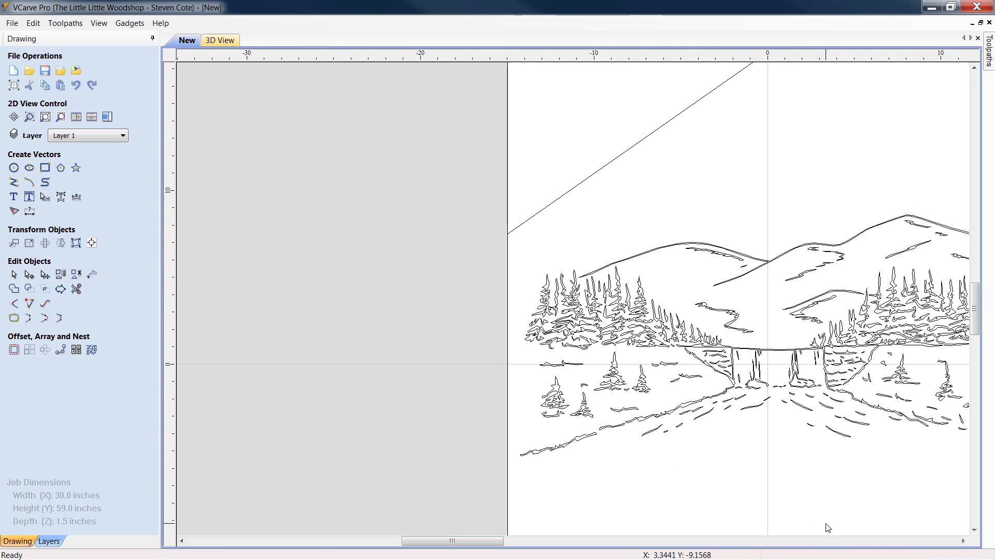
left_click_drag(963, 541, 963, 541)
scroll(466, 430, "up", 3)
scroll(524, 434, "down", 2)
right_click(394, 429)
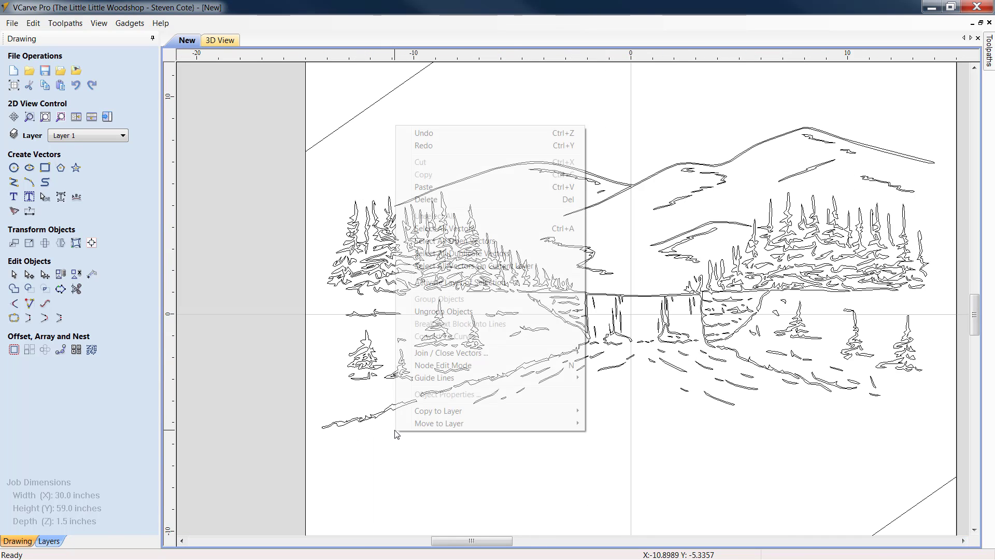
left_click(463, 188)
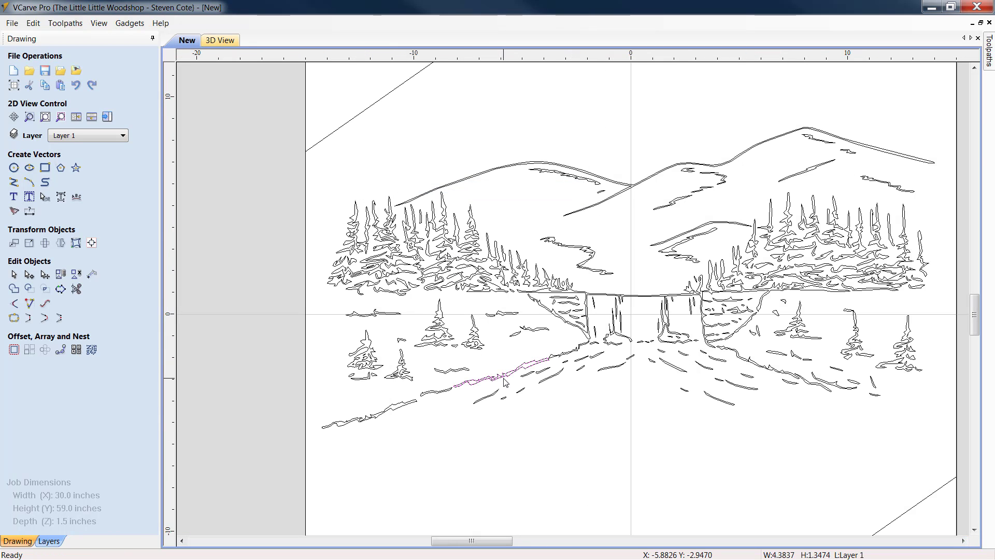
left_click_drag(501, 372, 887, 493)
Step: Rotate the pasted outline to slope down toward the board's right edge in line with the right bank, and deselect it
left_click_drag(860, 438, 901, 418)
left_click(957, 541)
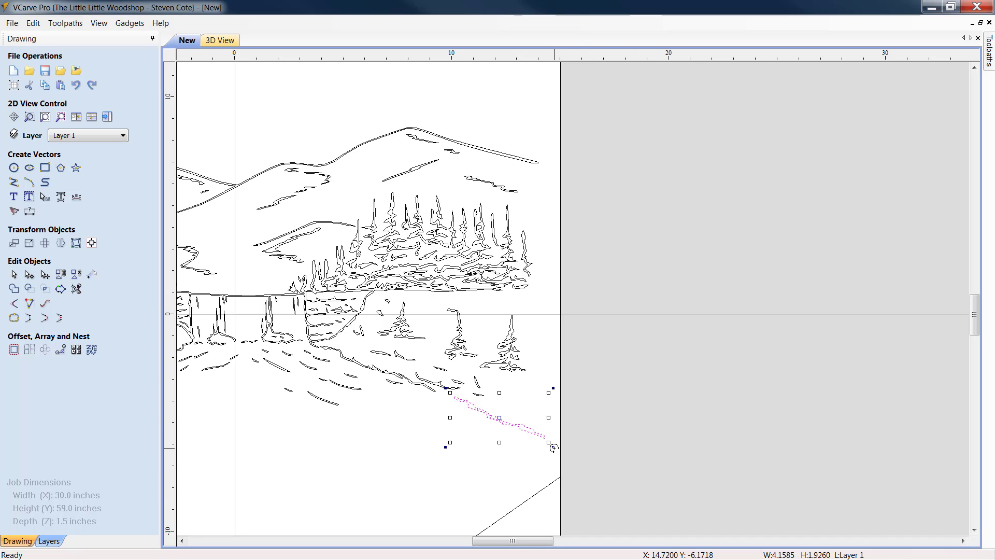
left_click_drag(553, 446, 555, 441)
left_click(538, 466)
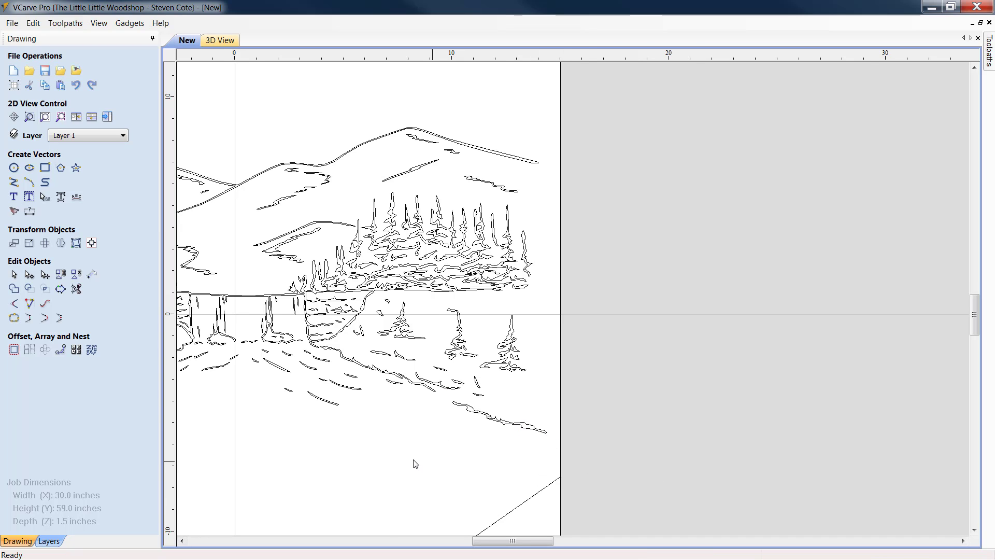
Step: Import the Flyfisherman 3 vector file from the Angled Staircase Panels folder
scroll(371, 492, "down", 3)
mouse_move(596, 541)
left_mouse_down()
mouse_move(544, 545)
mouse_move(555, 546)
left_mouse_up()
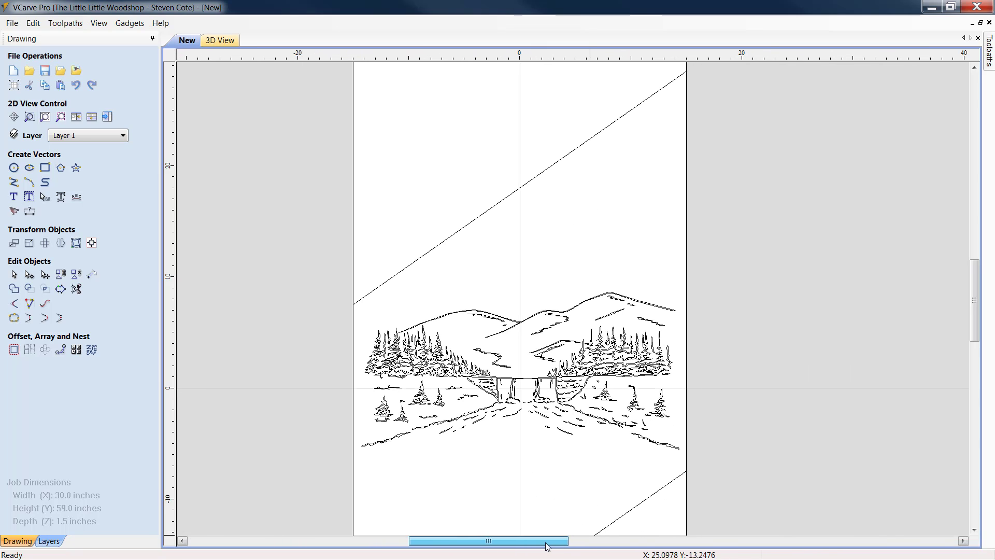
left_click(973, 530)
left_click(974, 530)
left_click(974, 530)
left_click(973, 530)
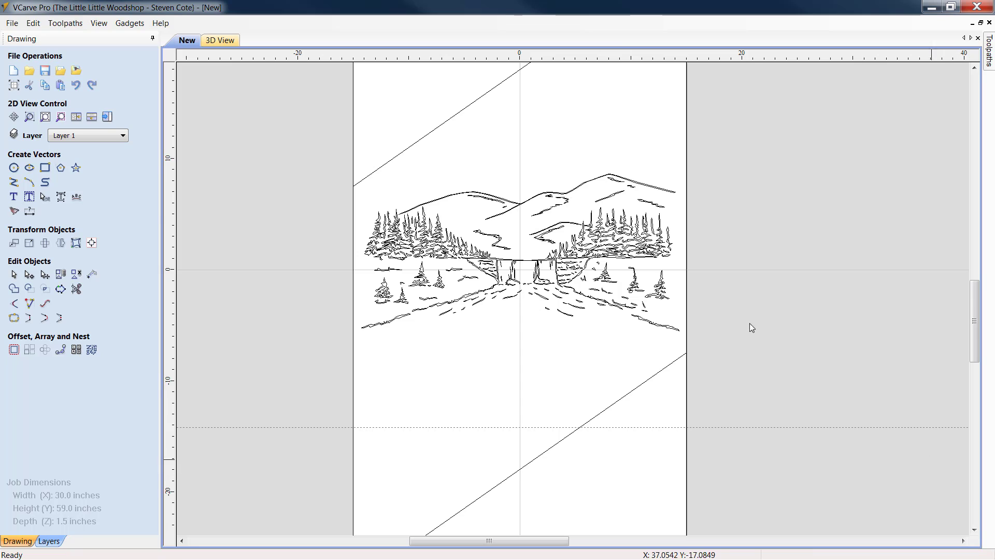
left_click(62, 70)
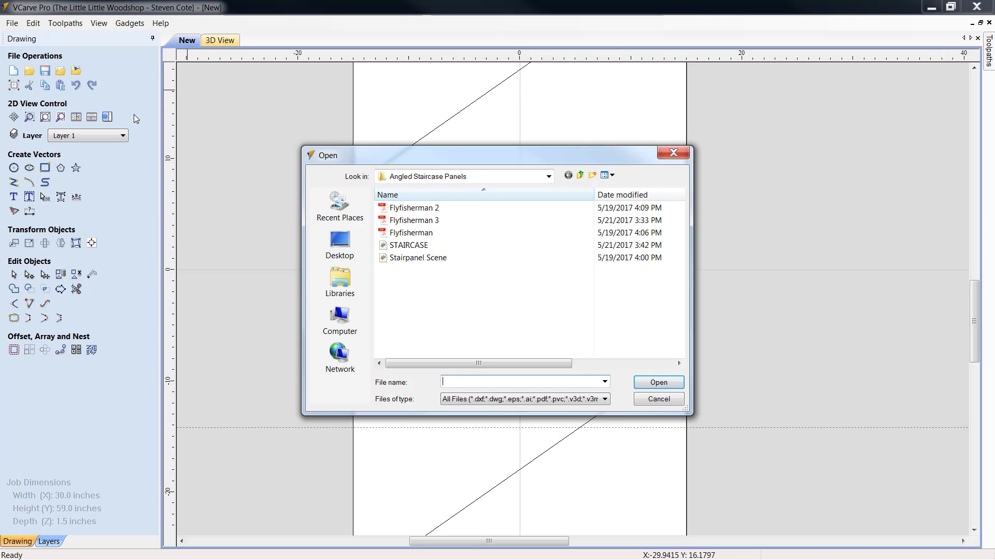
left_click(408, 224)
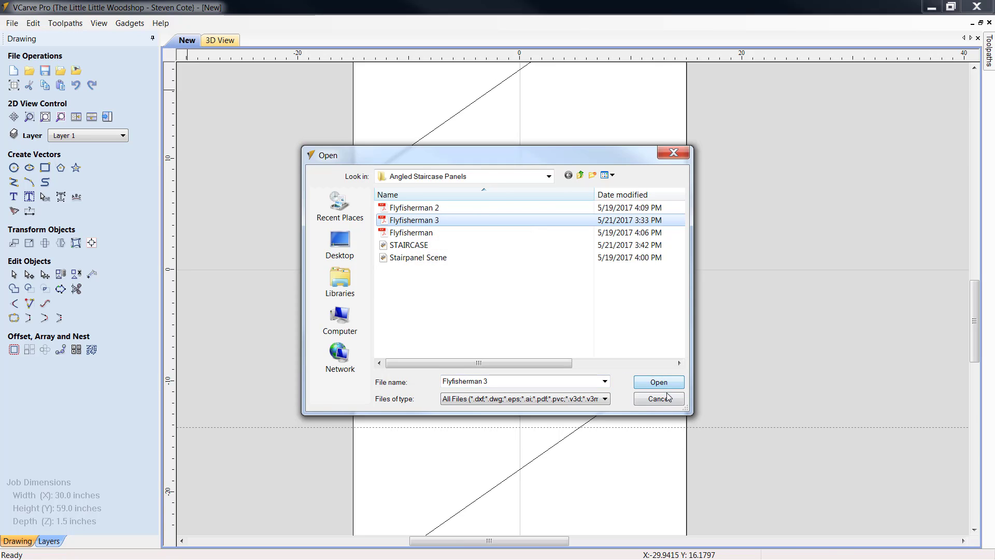
double_click(408, 222)
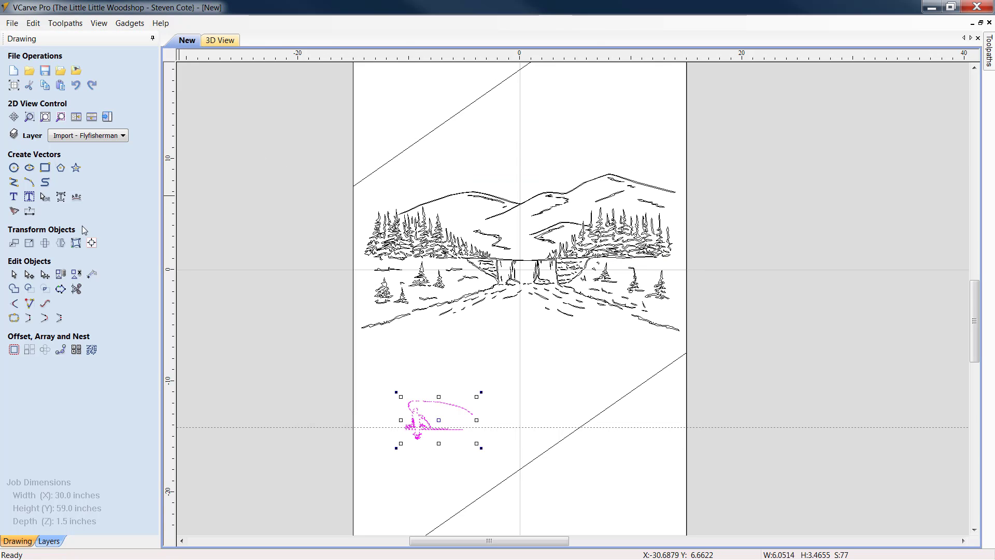
Step: Set the fly fisherman artwork's height to 9.0 inches with the X and Y proportions linked
left_click(31, 244)
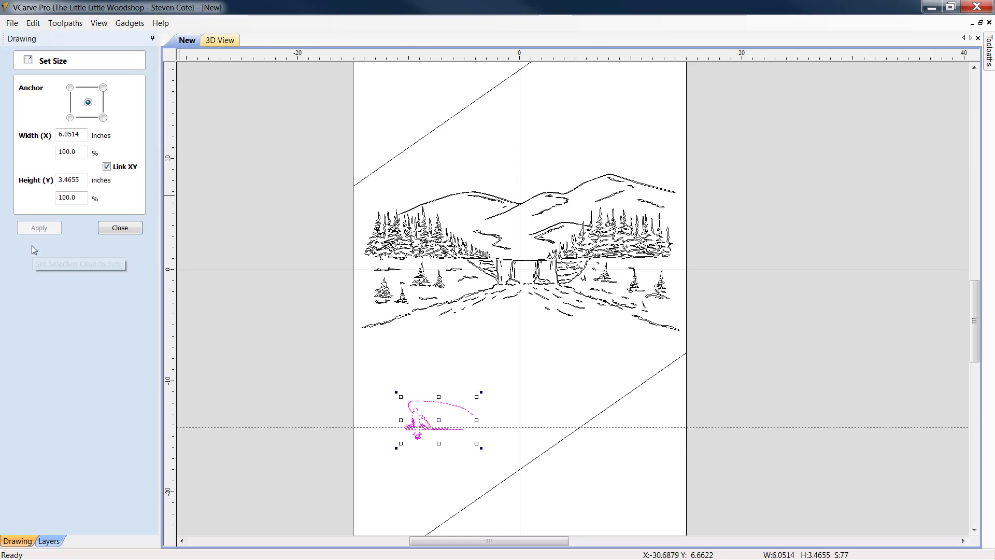
double_click(83, 180)
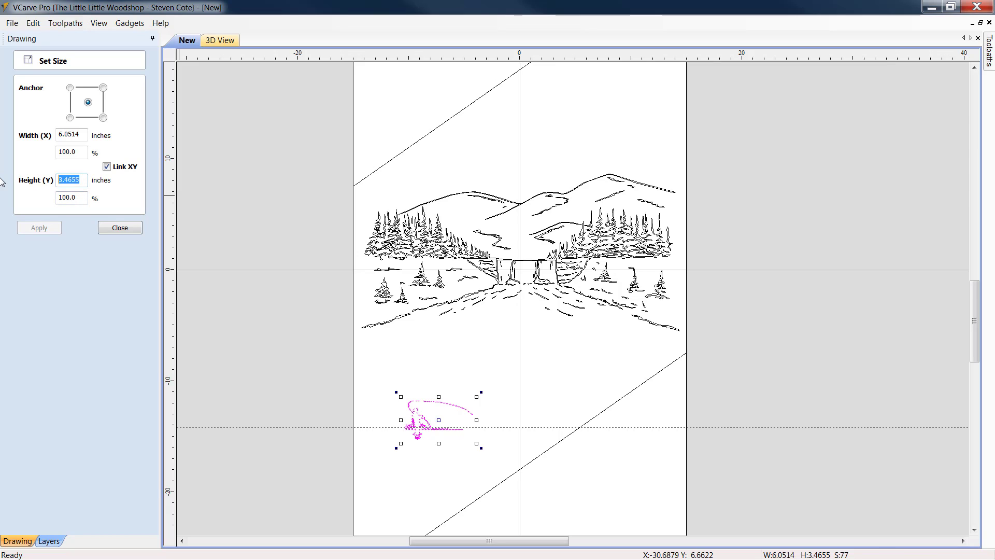
type("9.")
left_click(36, 226)
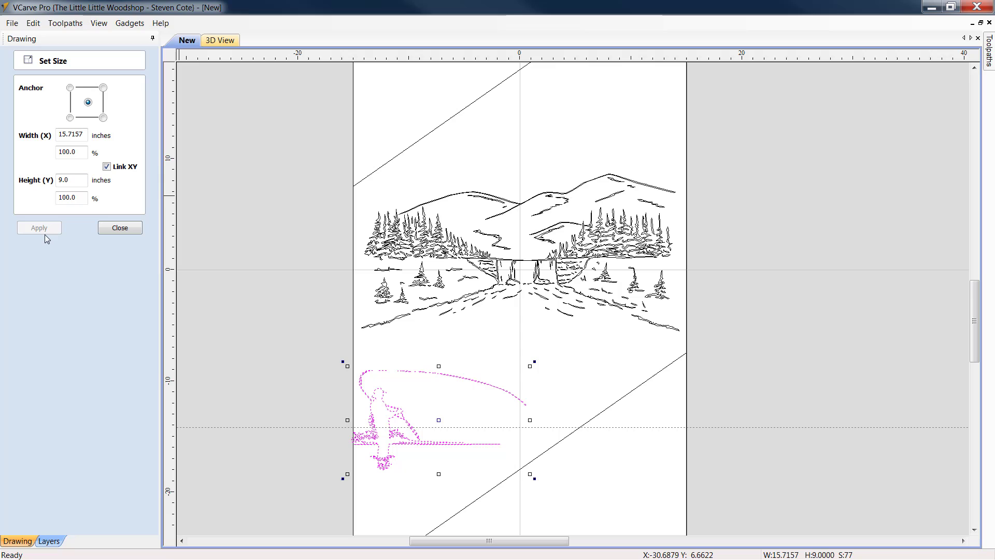
left_click(120, 229)
Step: Move the fly fisherman artwork about 2.5 inches right and 2 inches up, fully onto the board below the landscape, and deselect it
left_click(397, 417)
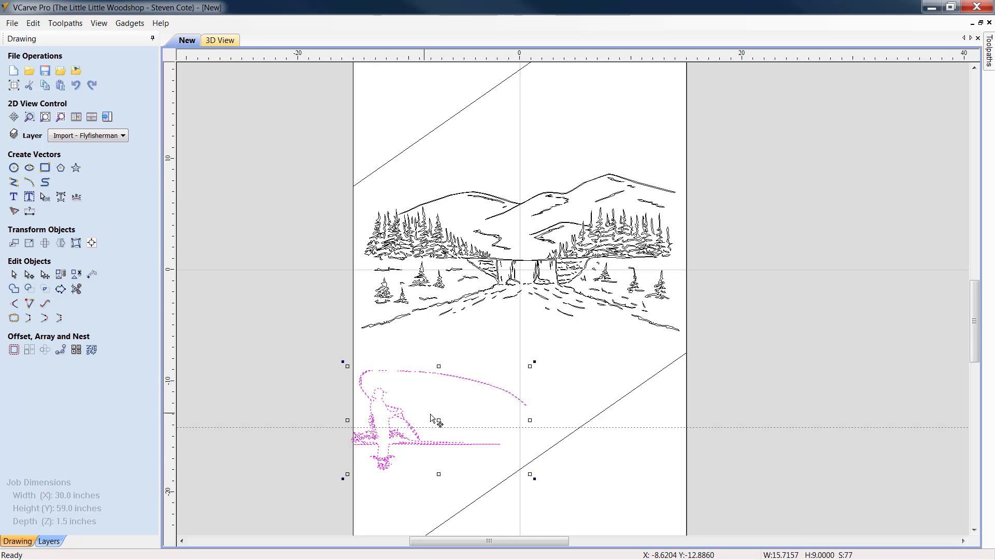
left_click_drag(440, 419, 469, 399)
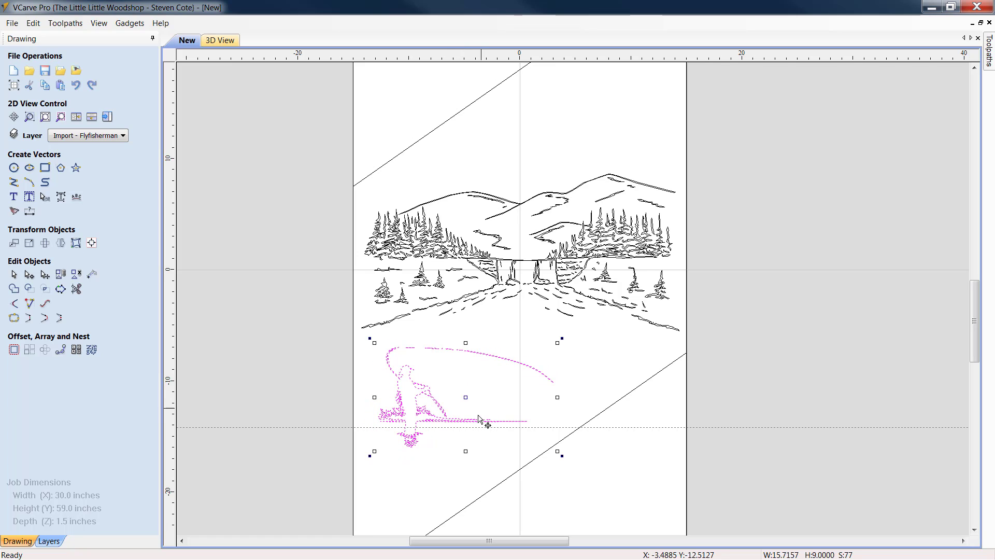
left_click(386, 473)
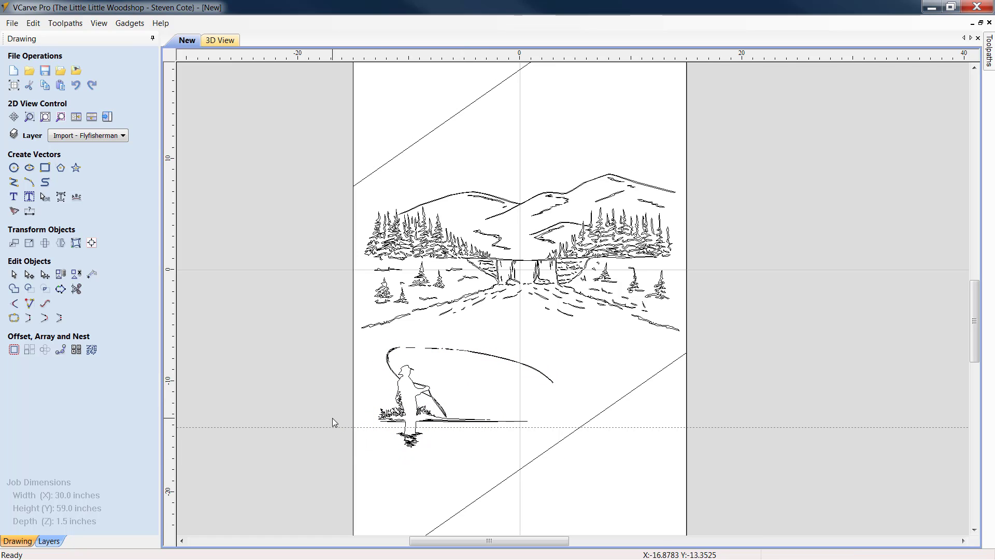
Step: Delete the dense cluster of small outlines inside the lower back of the fisherman's silhouette
scroll(346, 424, "up", 2)
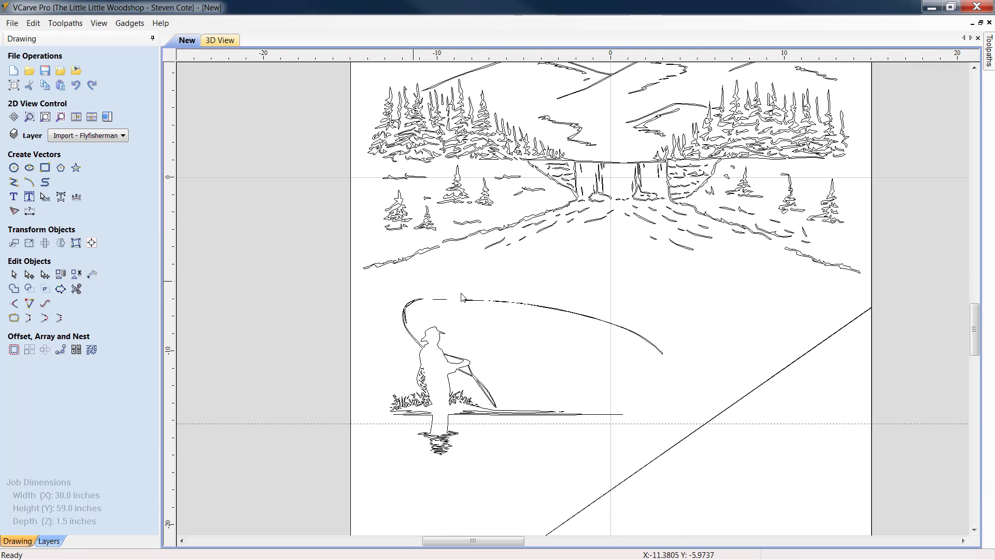
scroll(471, 410, "up", 6)
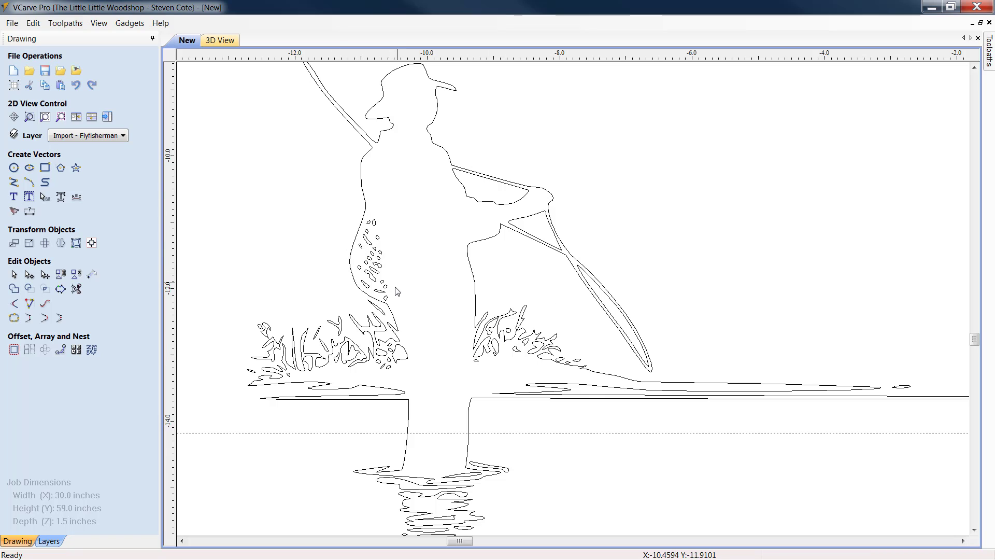
left_click_drag(394, 300, 376, 240)
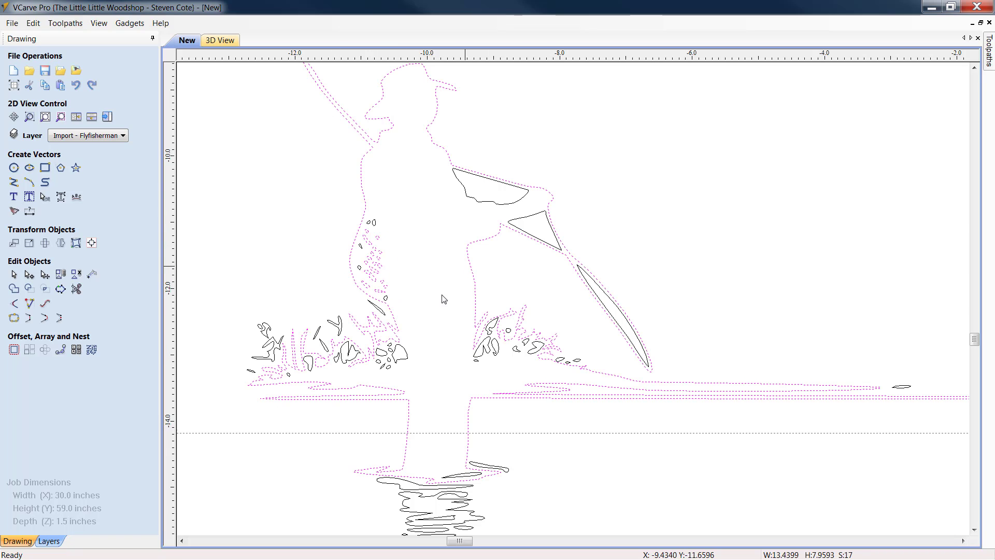
left_click(398, 305)
left_click_drag(400, 291, 369, 239)
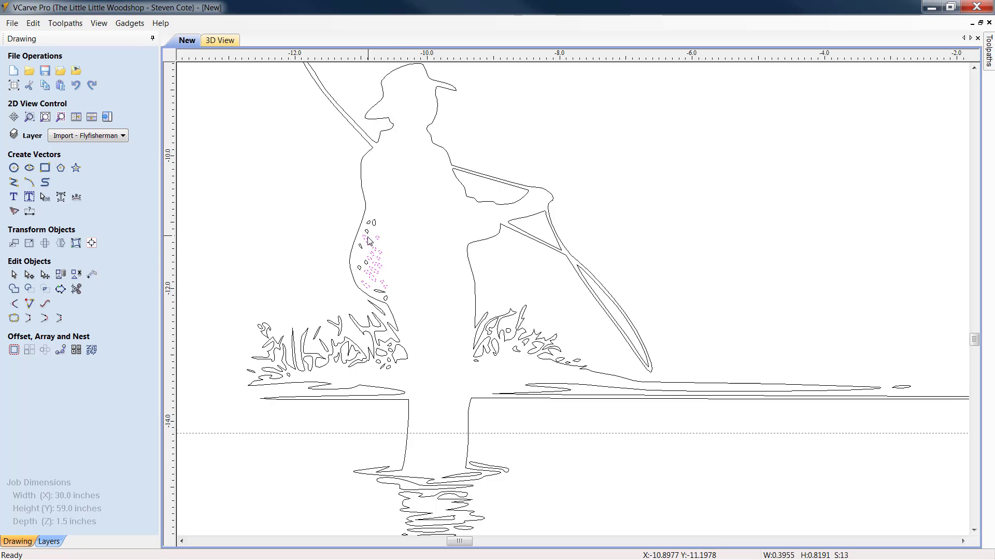
key("Delete")
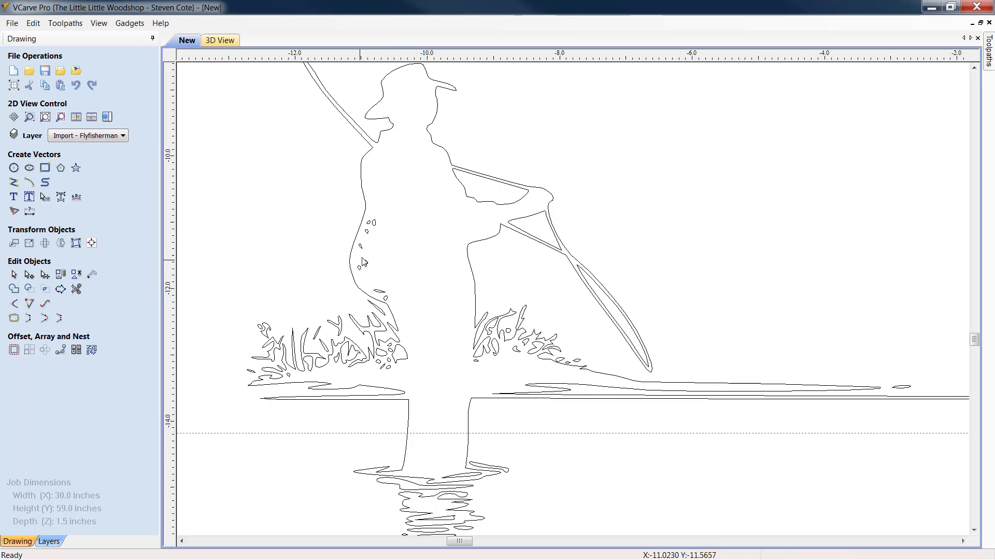
Step: Delete the remaining scattered specks inside the fisherman's lower back, leaving the silhouette outline and the grass intact
left_click(371, 226)
left_click(411, 288)
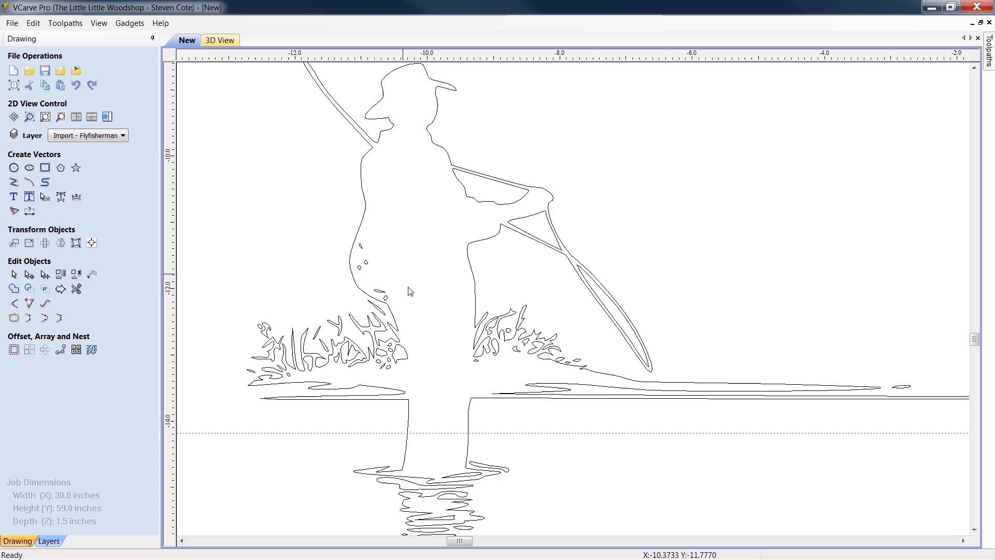
left_click(383, 297)
key("Delete")
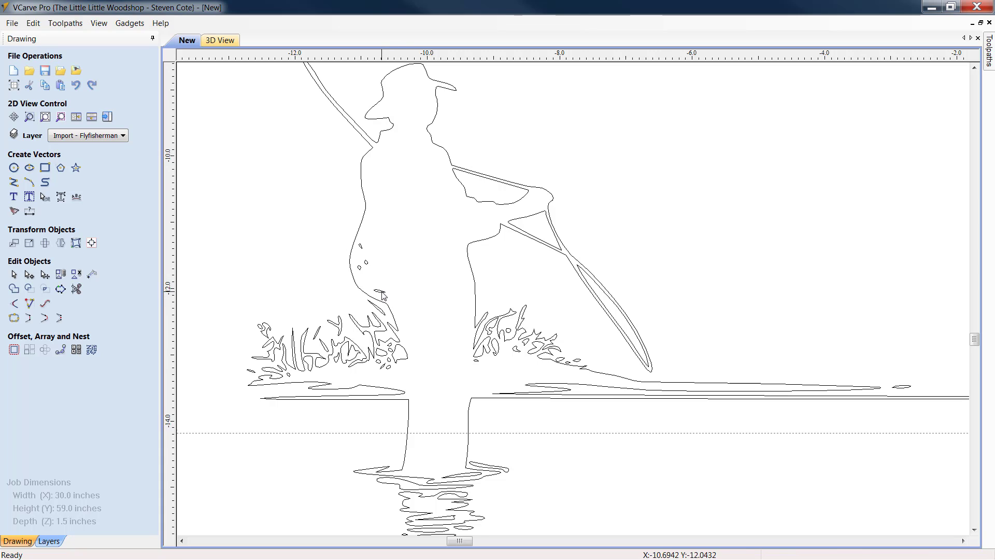
left_click(360, 269)
key("Delete")
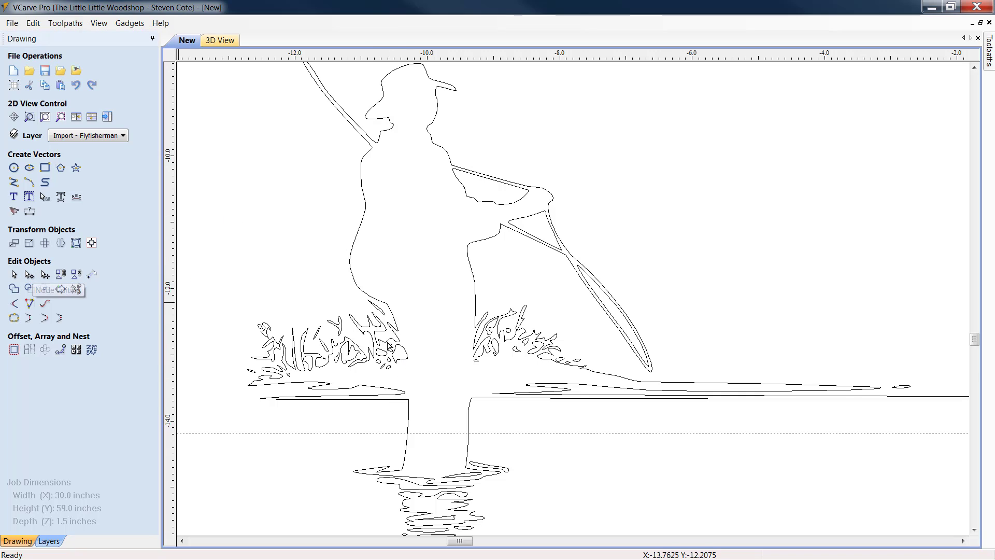
Step: Edit the nodes of the fisherman's outline and delete the node on the upper edge of the narrow notch where his back meets the grass
left_click(390, 336)
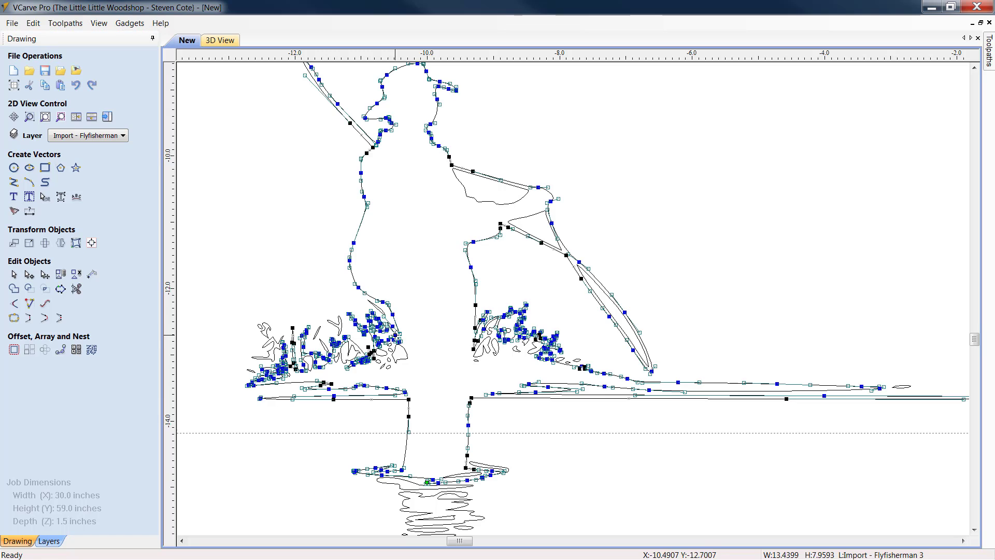
scroll(395, 342, "up", 6)
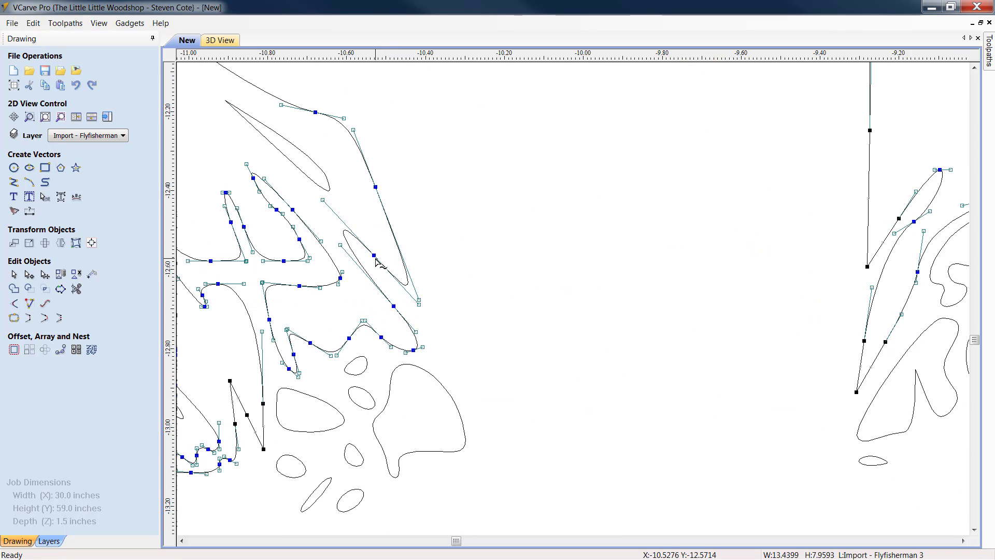
right_click(374, 256)
left_click(410, 264)
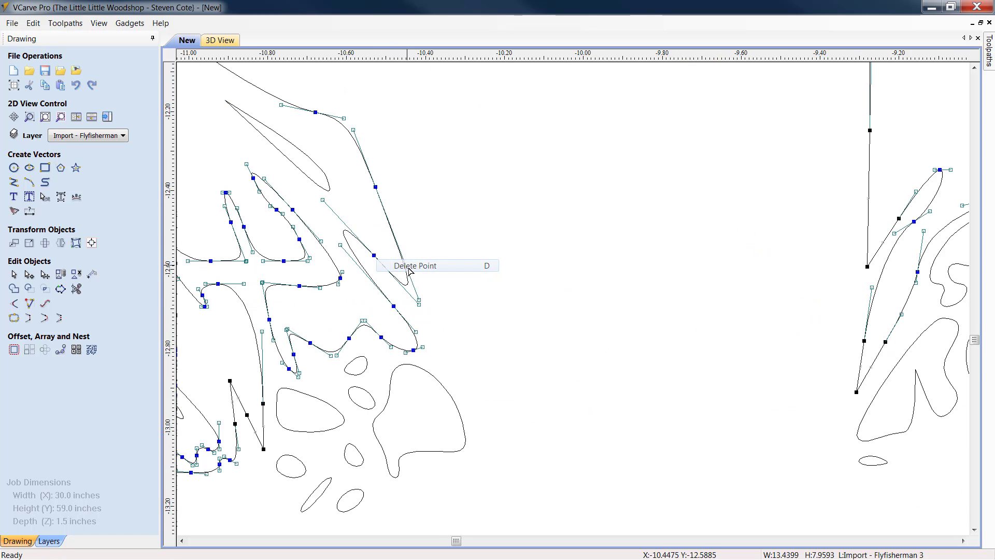
Step: Delete the remaining node on the lower edge of the narrow notch in the fisherman's back outline, and deselect the outline
right_click(394, 308)
left_click(434, 315)
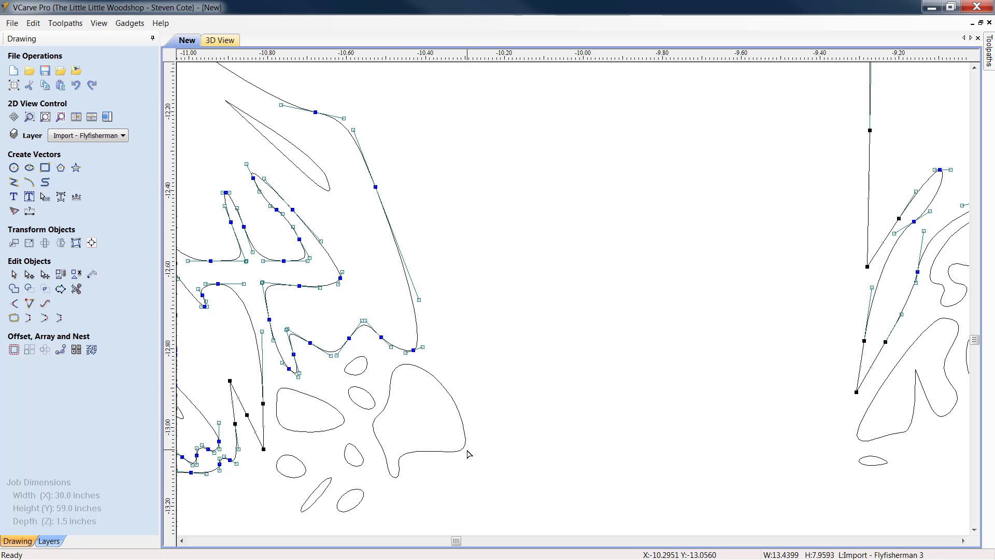
scroll(464, 457, "down", 4)
left_click(482, 464)
scroll(505, 463, "up", 2)
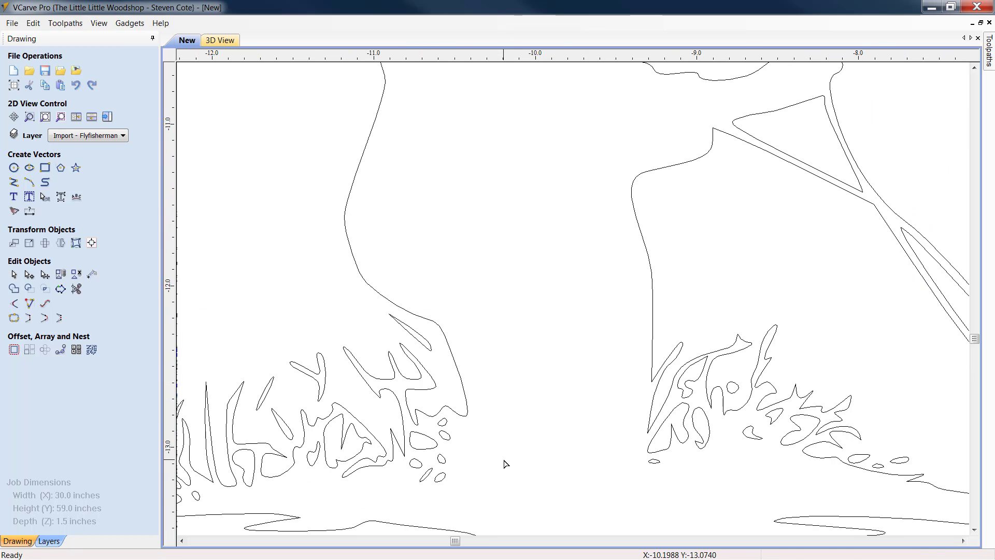
Step: Delete the two outline spans connecting the front grass and bank to the fisherman's front edge and to the top of his leg
left_click(702, 442)
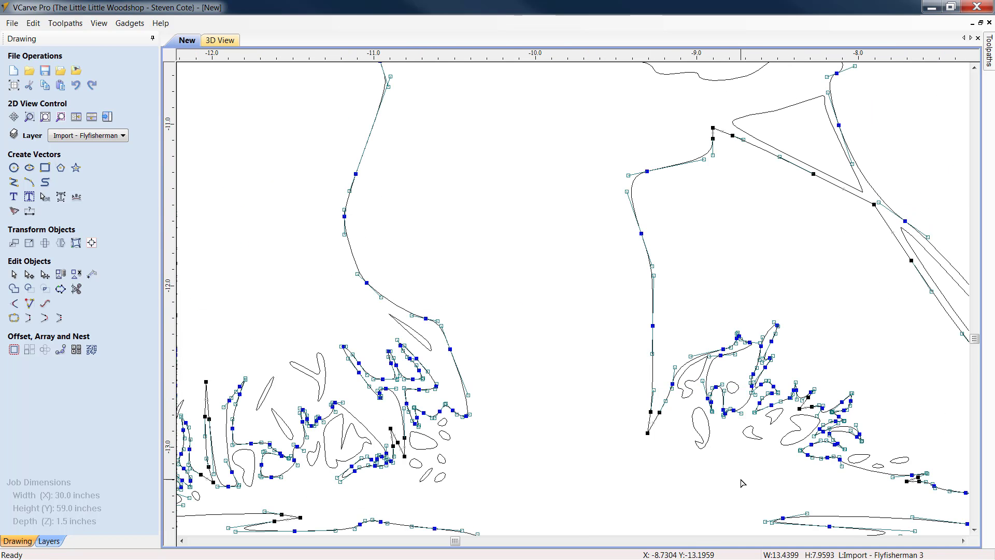
right_click(657, 424)
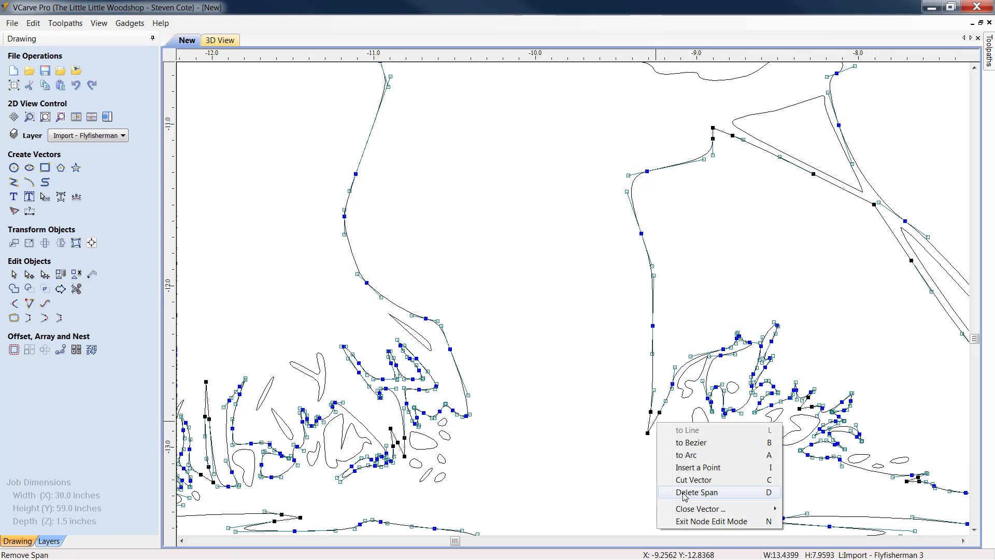
left_click(709, 495)
scroll(709, 495, "down", 3)
scroll(682, 538, "up", 4)
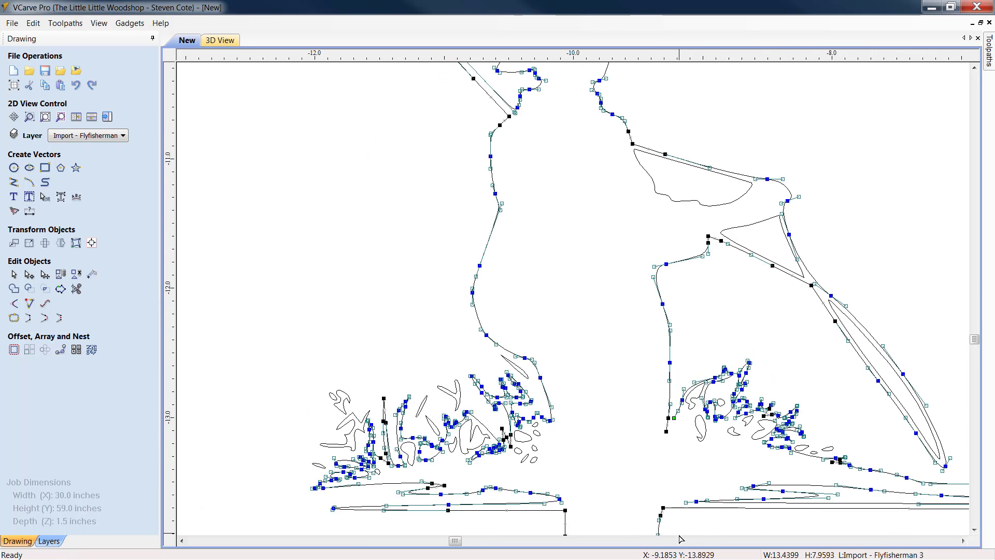
right_click(687, 482)
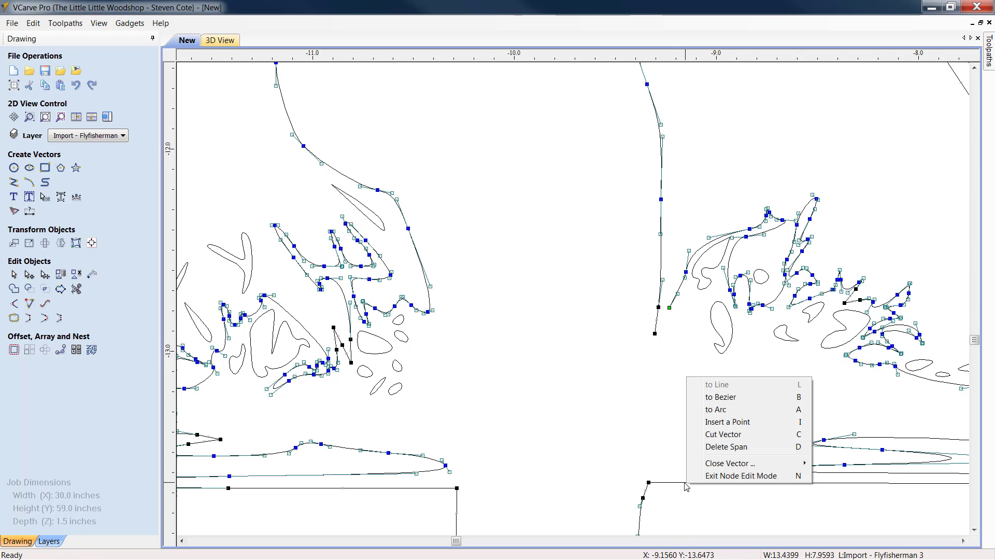
left_click(725, 447)
scroll(772, 506, "down", 2)
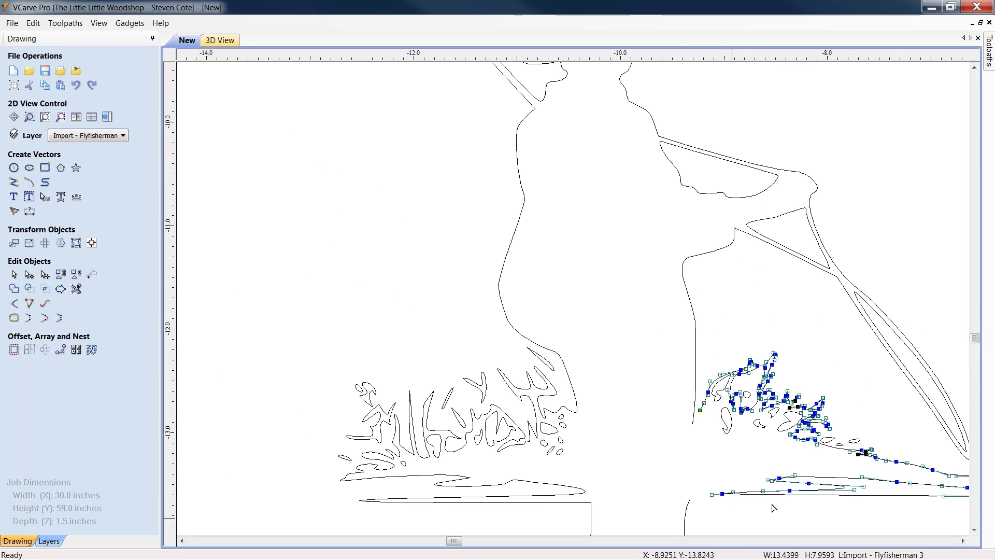
Step: Delete the detached grass and bank outline in front of the fisherman together with the leftover small grass shapes there
scroll(760, 493, "right", 3)
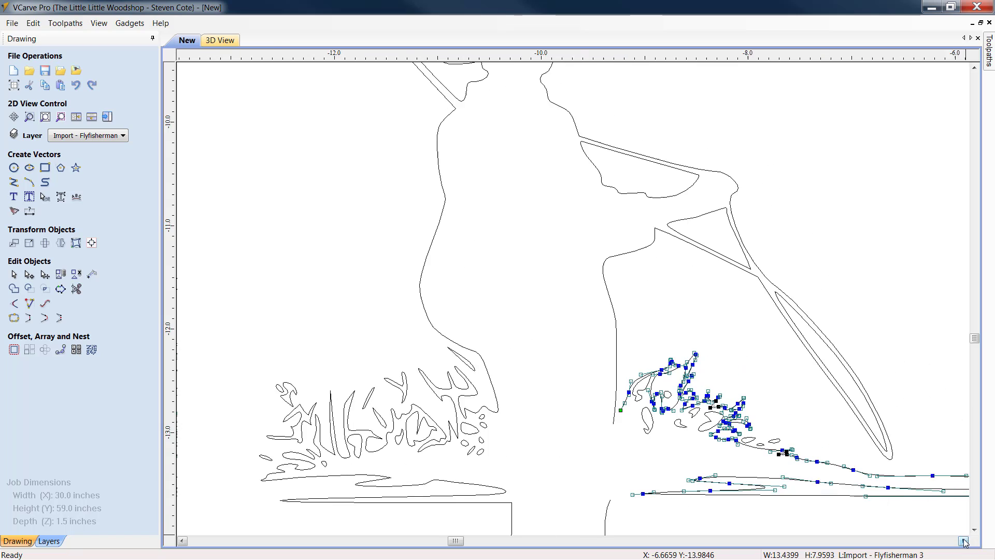
key("Delete")
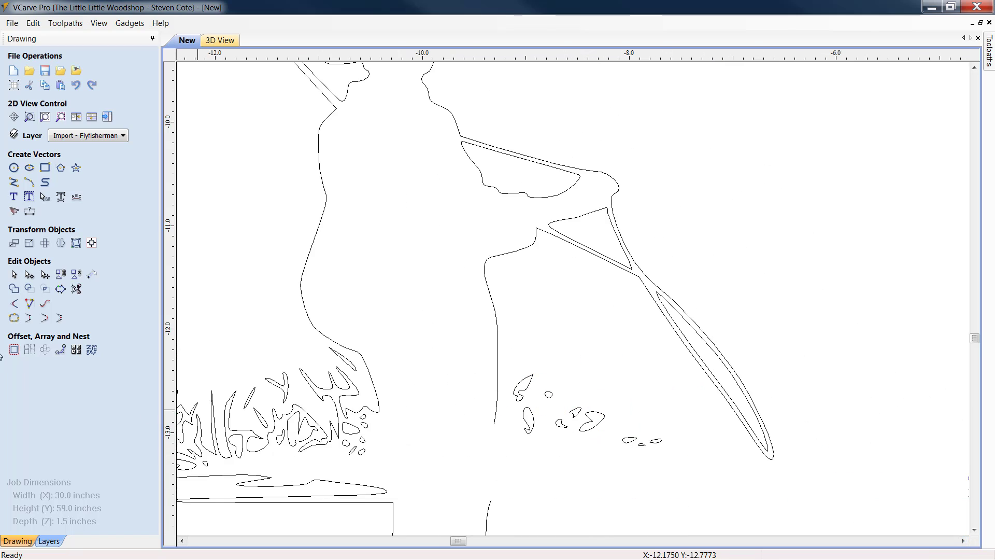
left_click(13, 274)
left_click_drag(659, 445, 521, 362)
key("Delete")
scroll(513, 473, "down", 3)
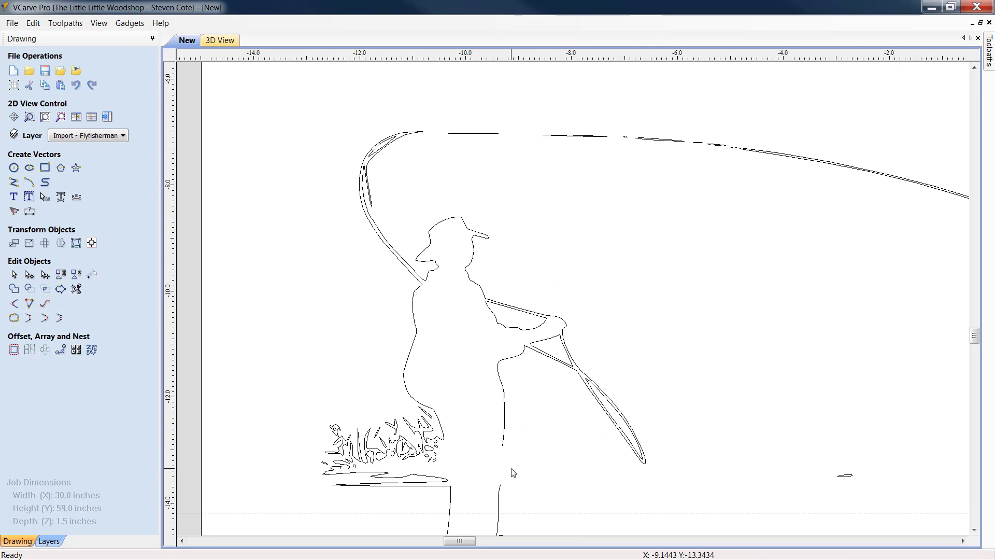
Step: Delete the cluster of small loose shapes between the grass behind the fisherman and his lower back
scroll(312, 508, "up", 3)
mouse_move(632, 397)
left_mouse_down()
mouse_move(600, 382)
mouse_move(593, 353)
mouse_move(589, 371)
left_mouse_up()
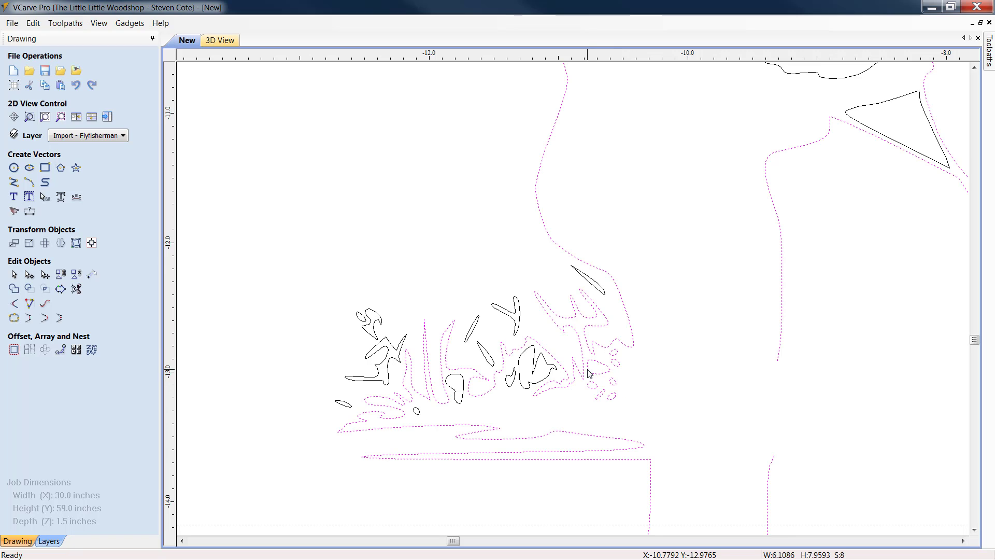
left_click(638, 384)
left_click_drag(633, 416, 596, 353)
key("Delete")
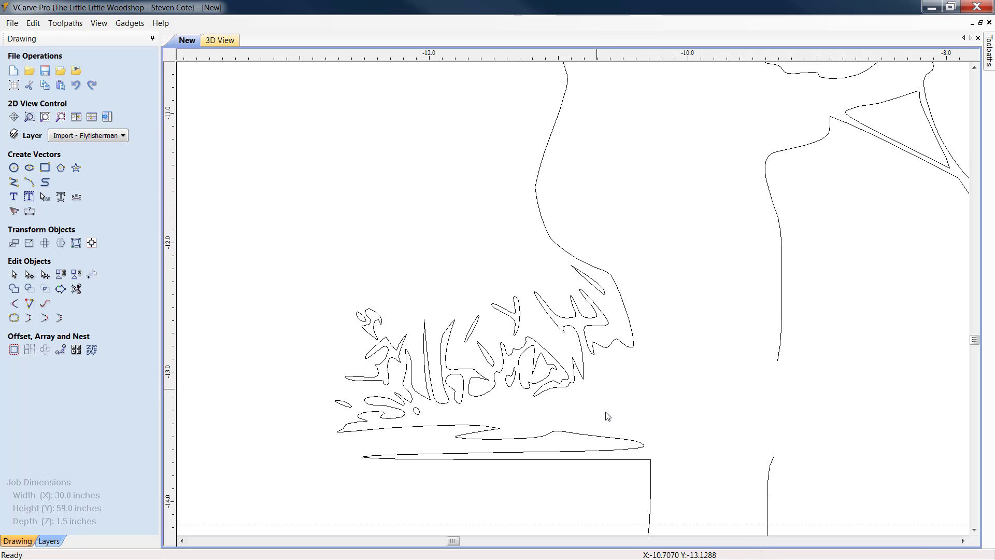
scroll(608, 420, "down", 2)
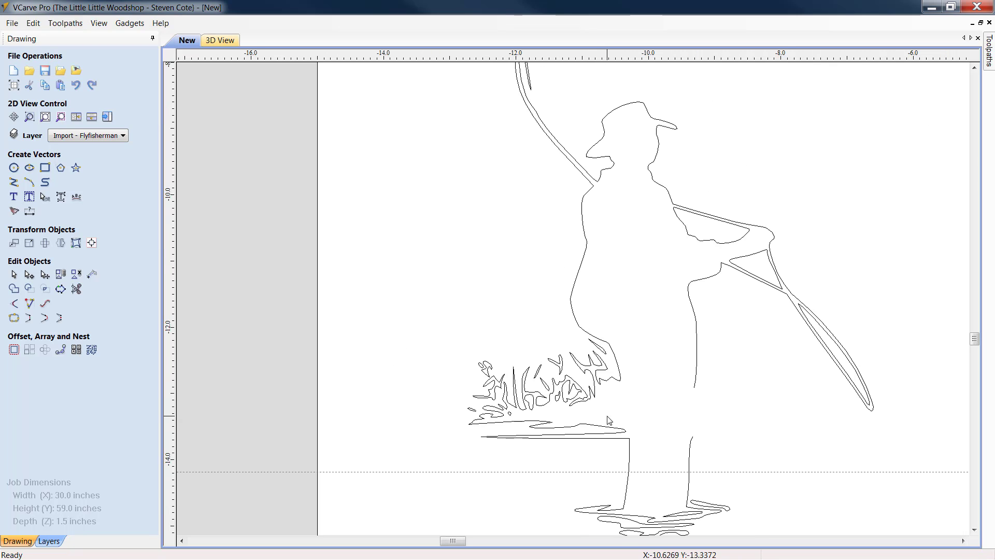
Step: Delete the two outline spans joining the grass and bank behind the fisherman to his lower back and to the top of his leg
left_click(30, 275)
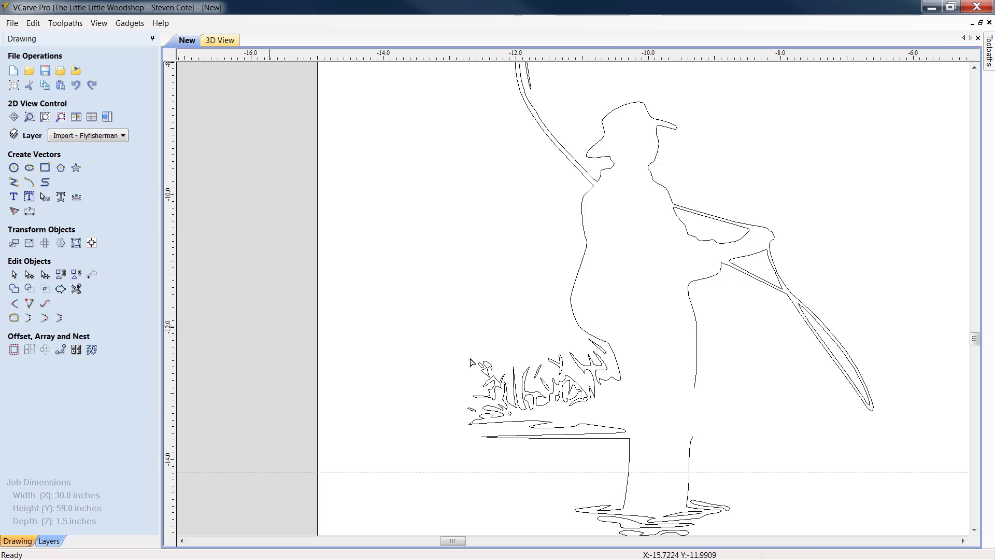
left_click(616, 382)
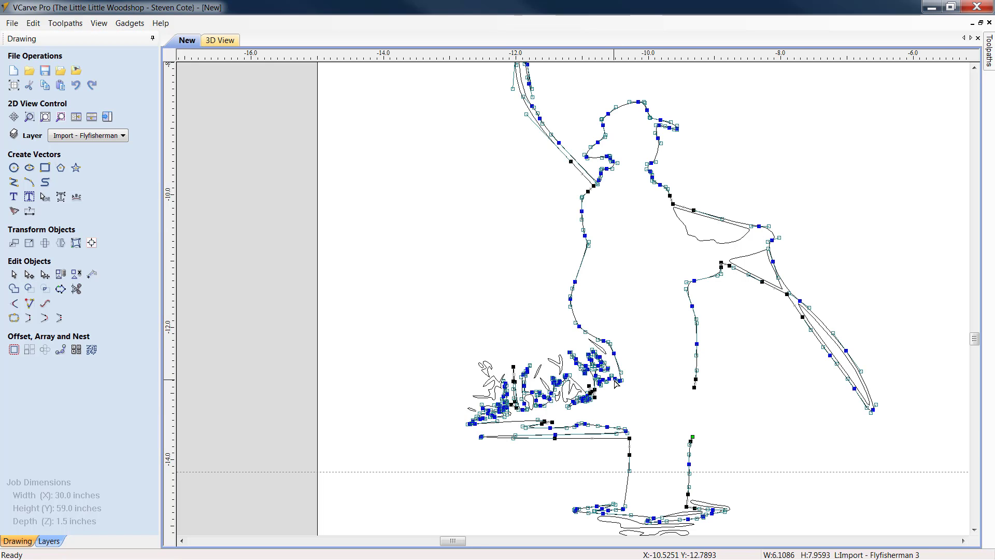
scroll(616, 405, "up", 3)
scroll(614, 404, "up", 2)
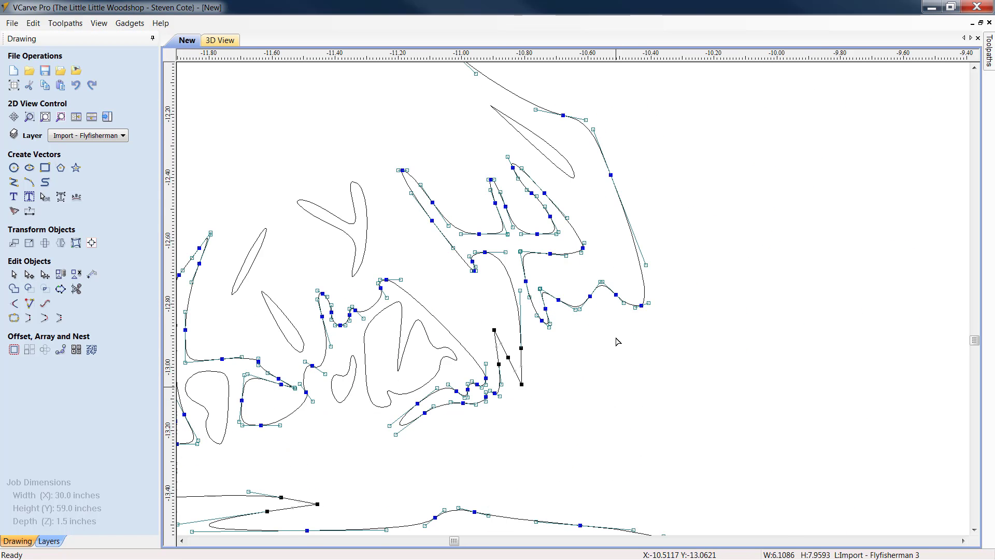
right_click(628, 307)
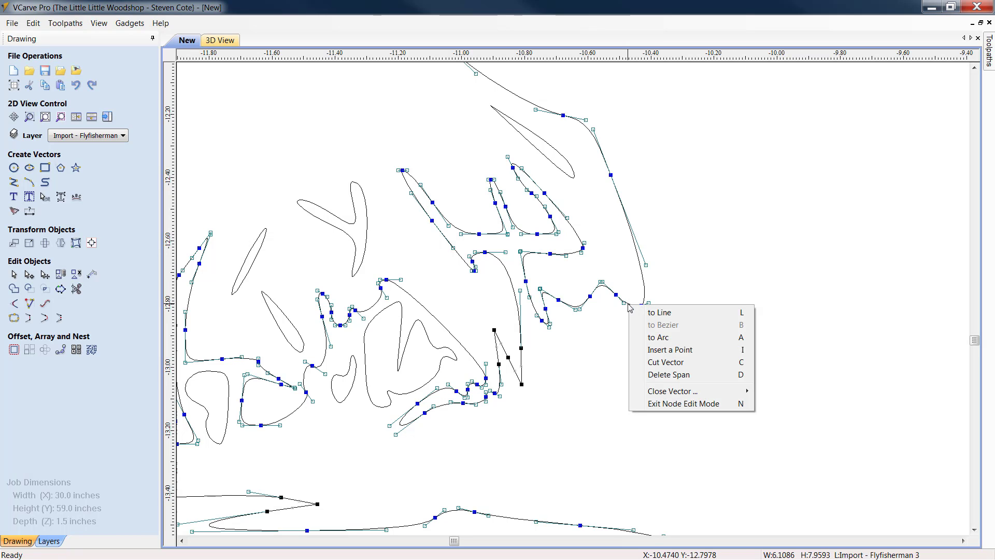
left_click(646, 374)
scroll(728, 526, "down", 2)
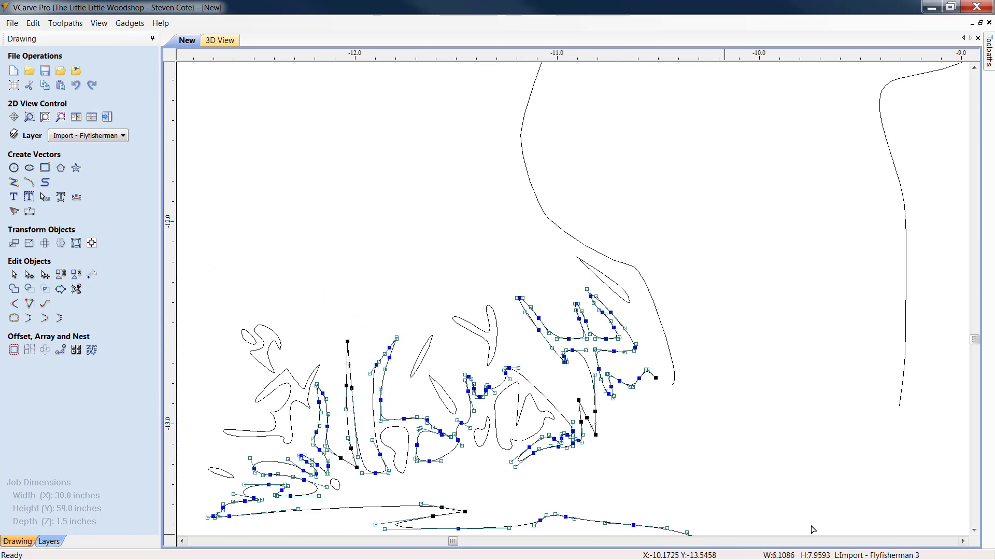
left_click(975, 530)
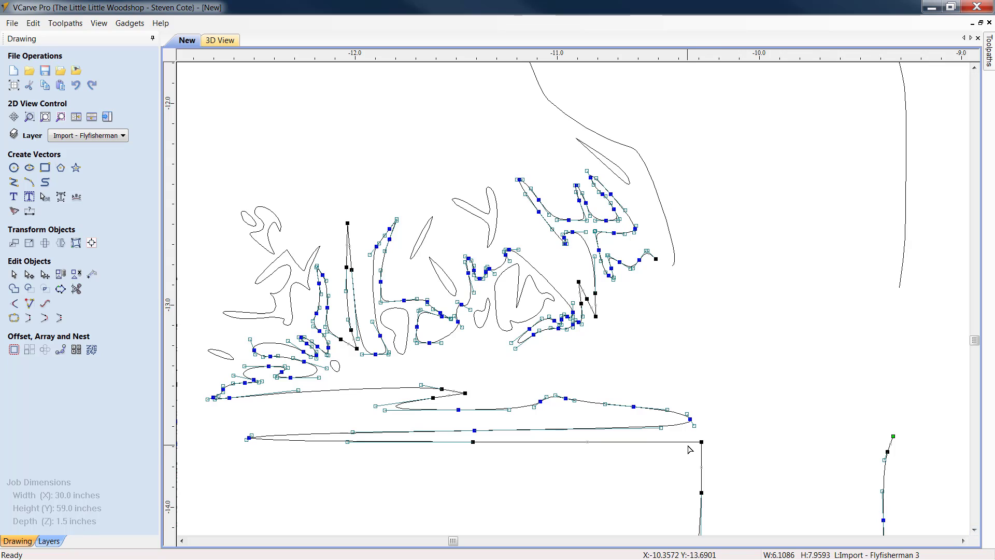
right_click(688, 446)
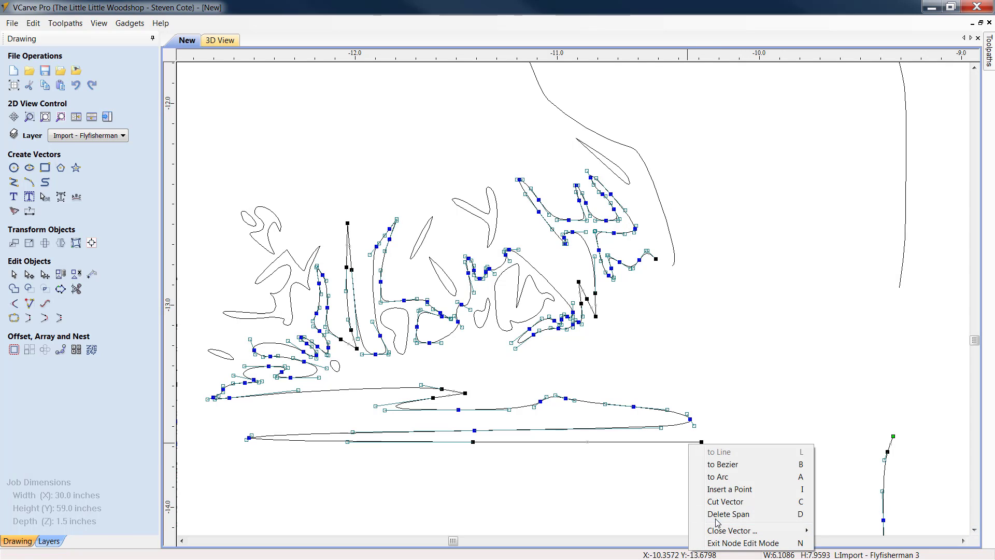
left_click(718, 516)
Step: Delete the detached grass and bank outline behind the fisherman and the remaining loose grass shapes around it
left_click(642, 259)
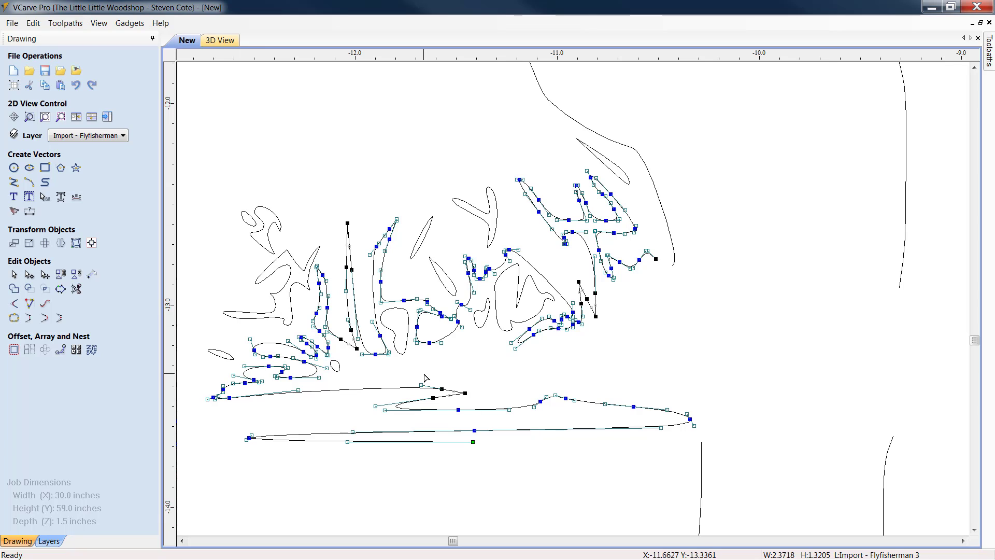
key("Delete")
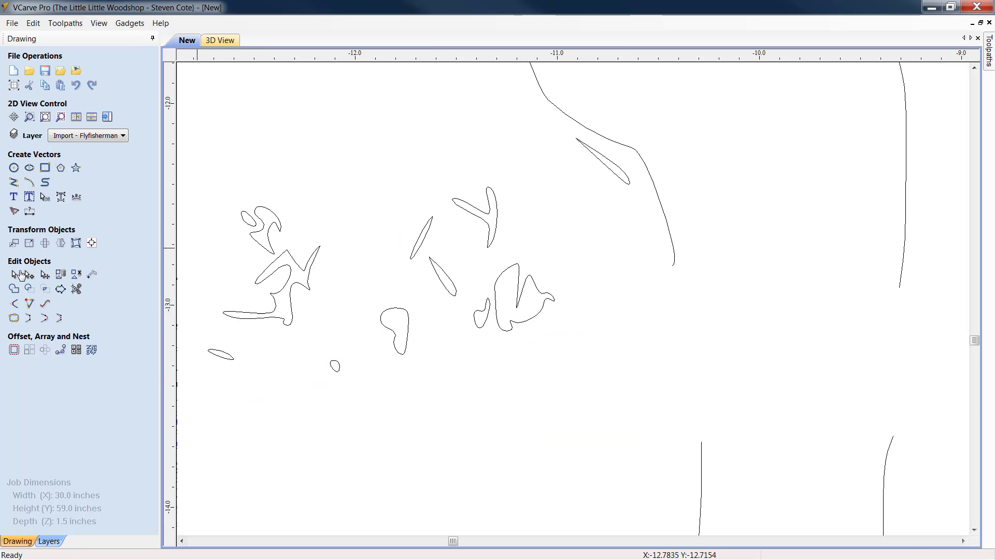
left_click_drag(549, 386, 194, 183)
key("Delete")
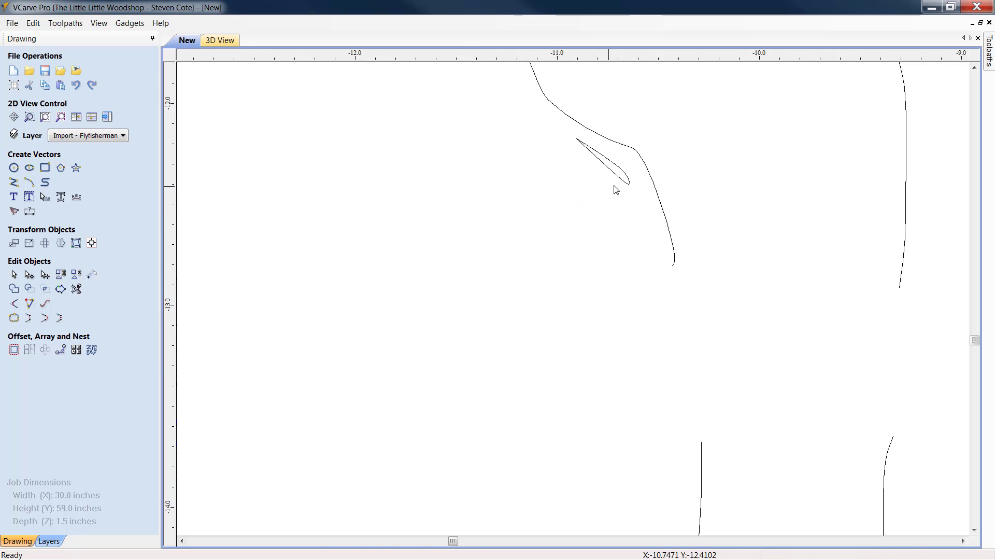
Step: Delete the water reflection shapes below the ripples at the fisherman's feet and the lone speck out in front of him
scroll(597, 337, "down", 5)
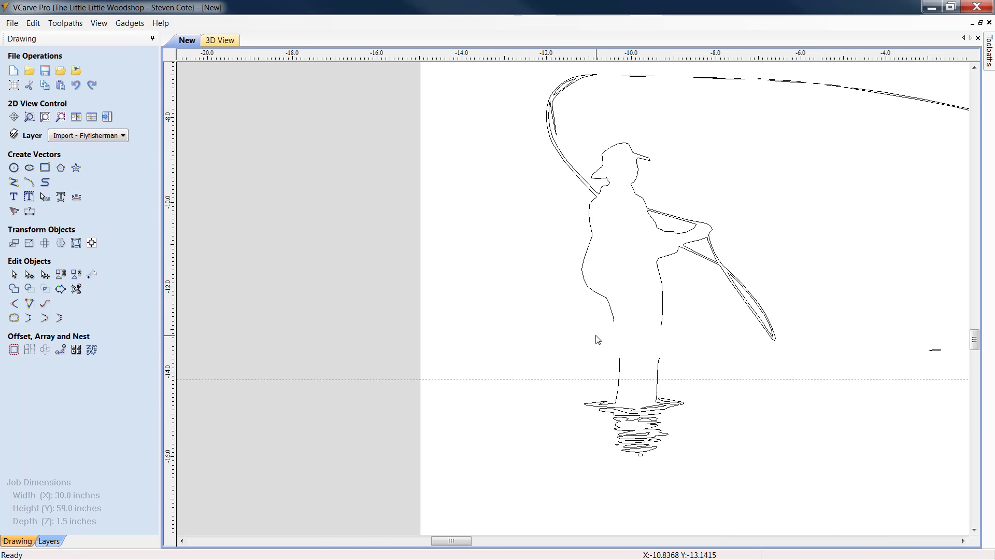
scroll(661, 467, "up", 2)
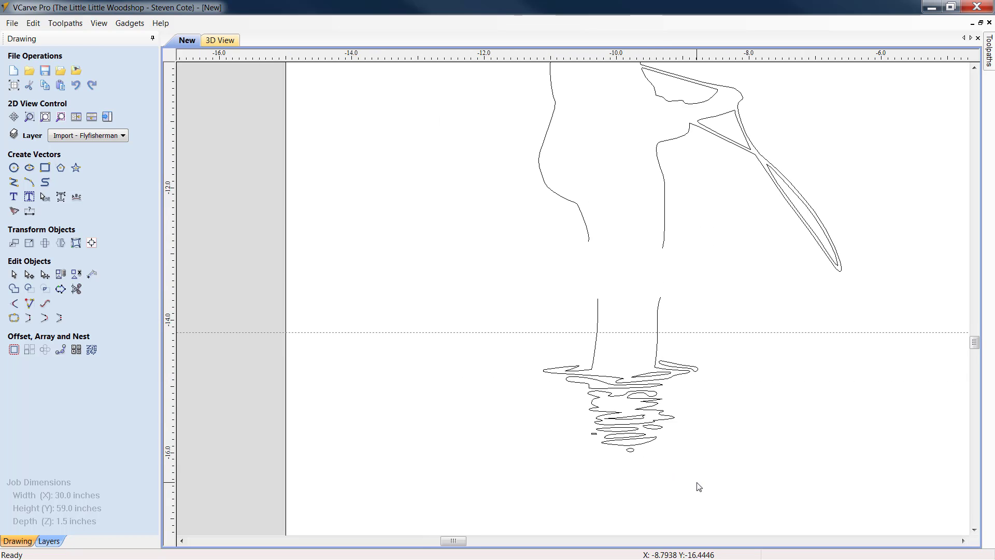
left_click_drag(697, 481, 565, 402)
key("Delete")
scroll(693, 415, "down", 3)
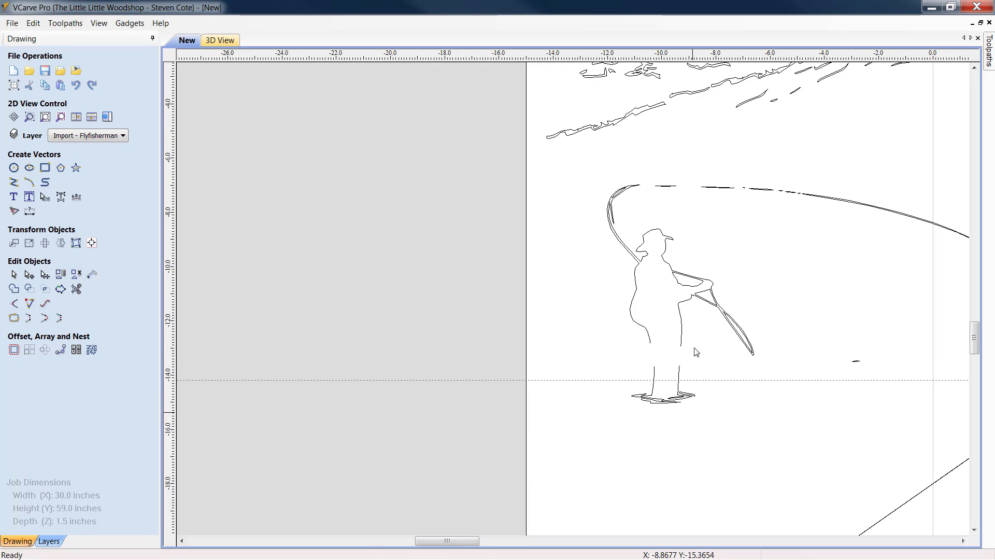
left_click_drag(880, 378, 845, 352)
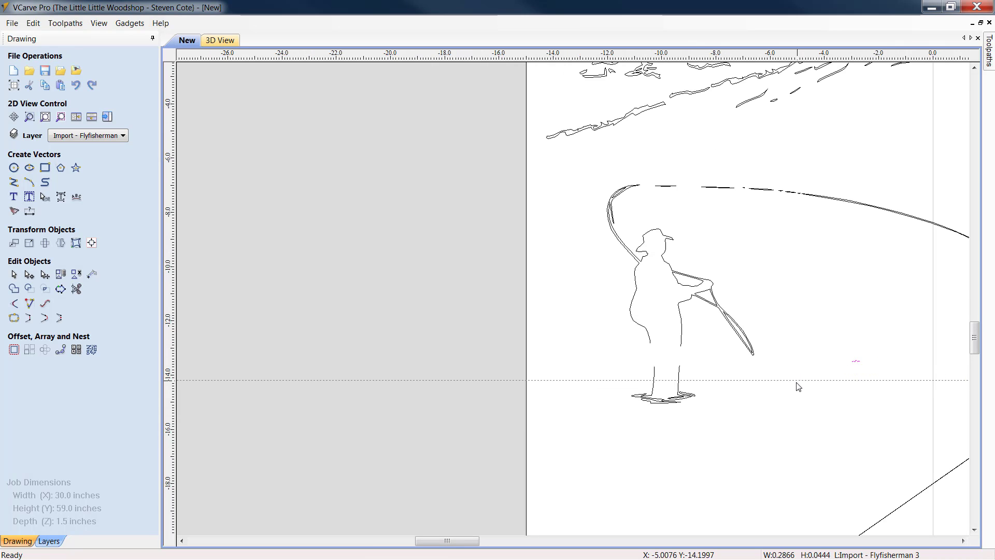
key("Delete")
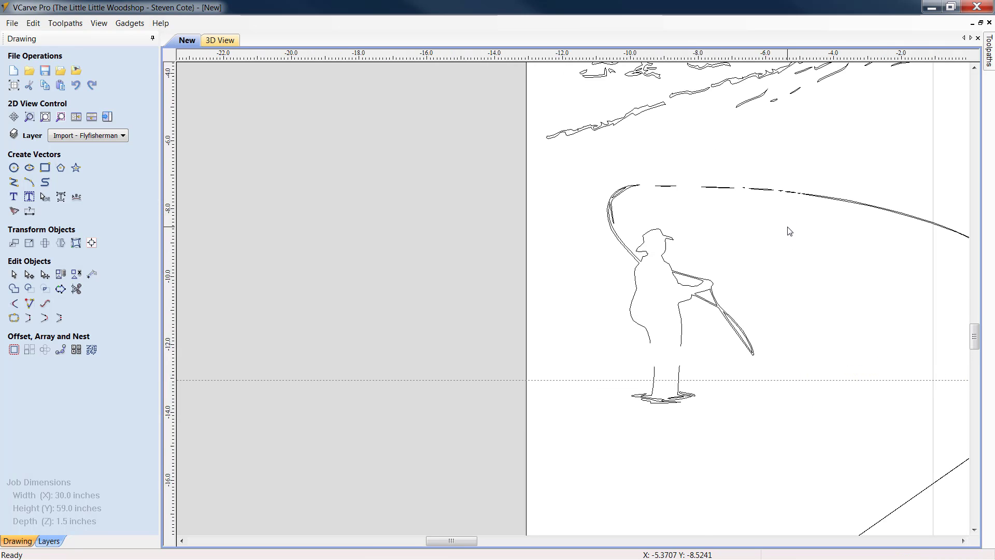
Step: Delete the two shortest dashes in the broken stretch of the fishing line above the fisherman
scroll(789, 228, "up", 4)
left_click(817, 148)
key("Delete")
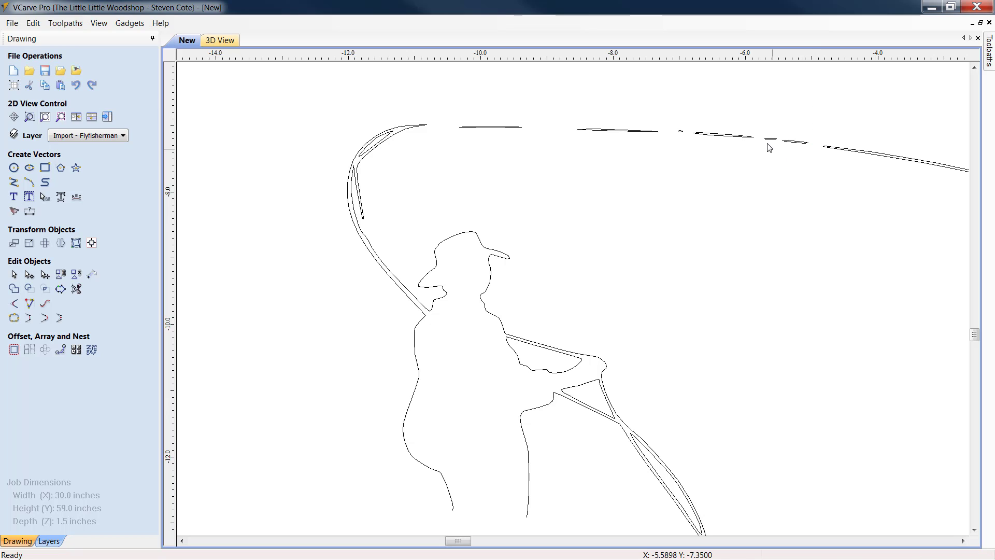
left_click(681, 132)
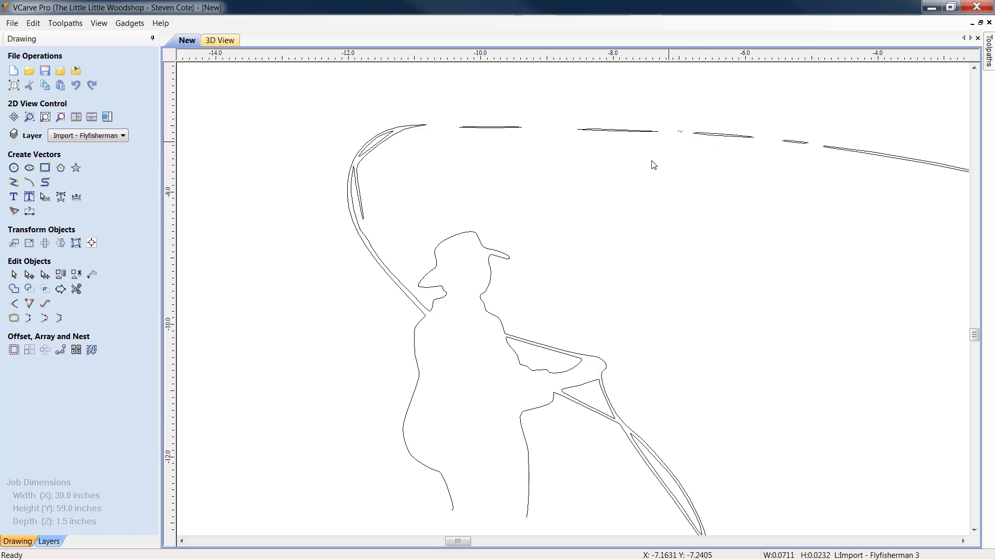
key("Delete")
Step: Edit the nodes of the fisherman's upper outline and delete the node midway down his back, just above its widest bulge
scroll(640, 223, "down", 4)
scroll(640, 422, "up", 4)
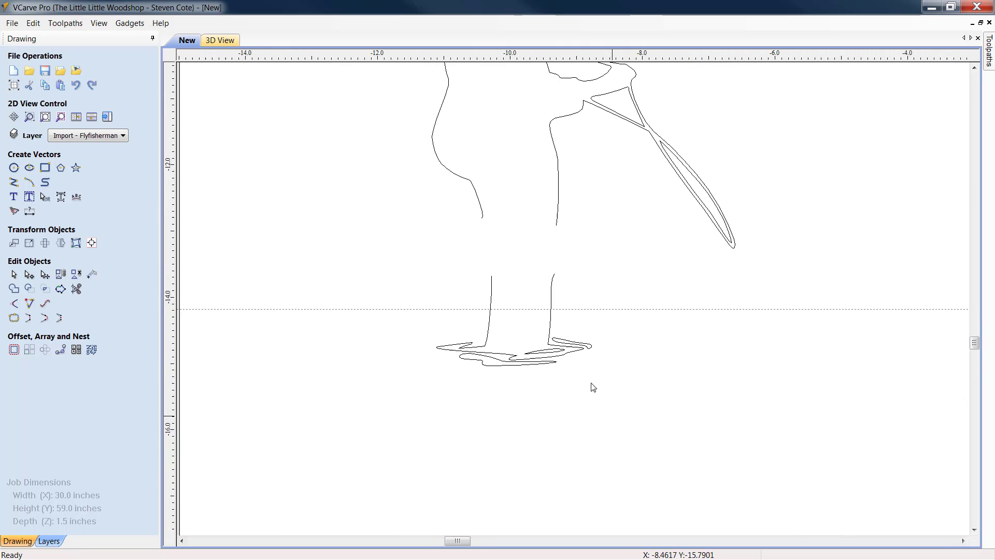
scroll(444, 216, "down", 2)
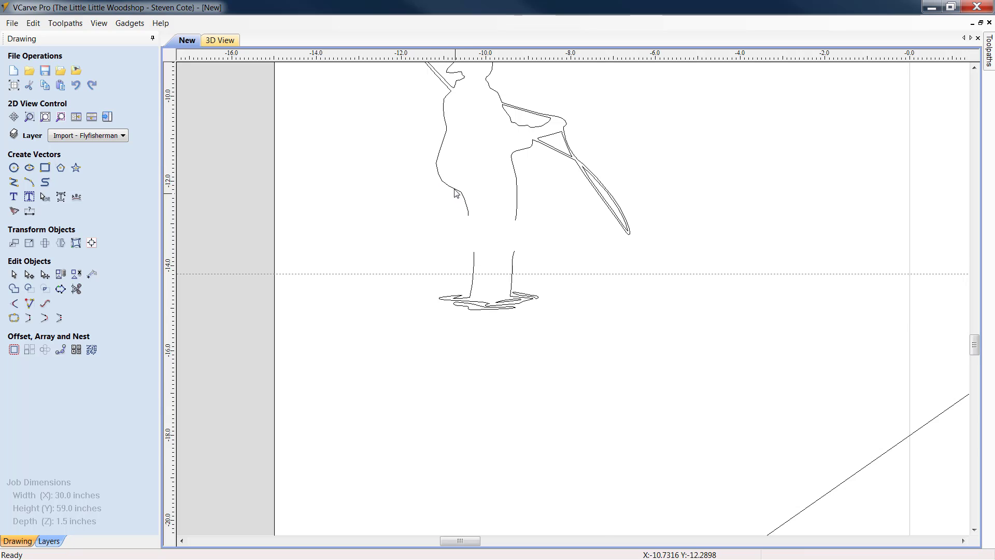
scroll(455, 192, "down", 1)
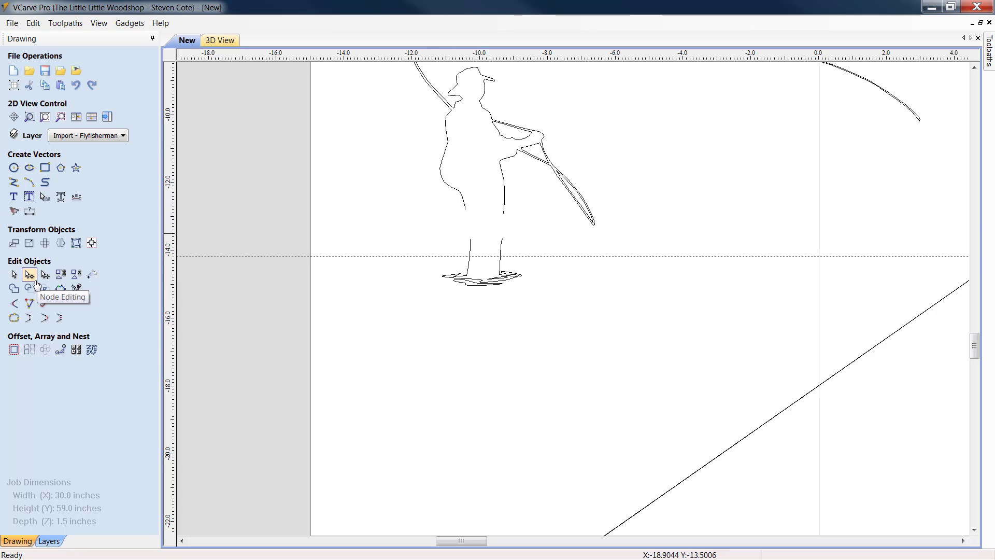
left_click(466, 207)
scroll(449, 166, "up", 2)
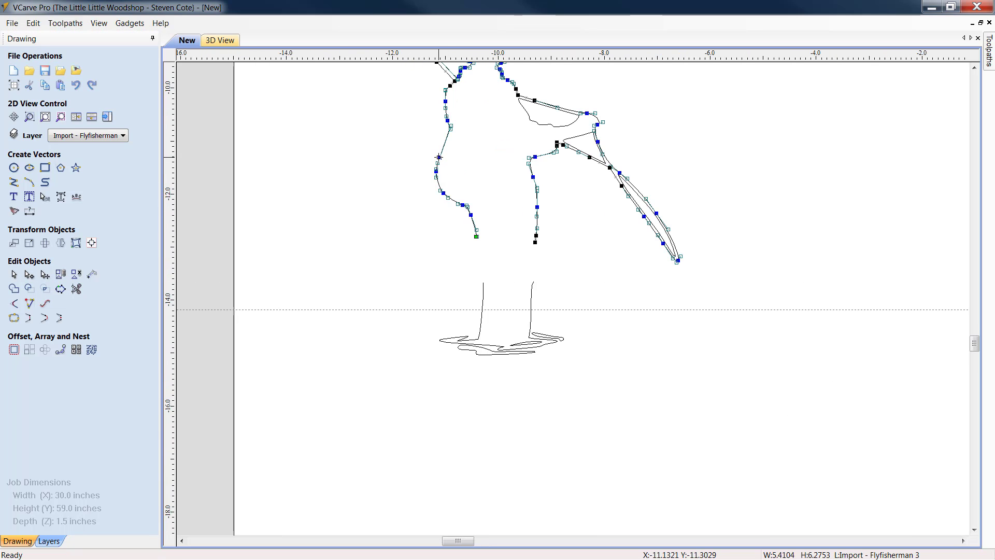
right_click(438, 157)
left_click(458, 162)
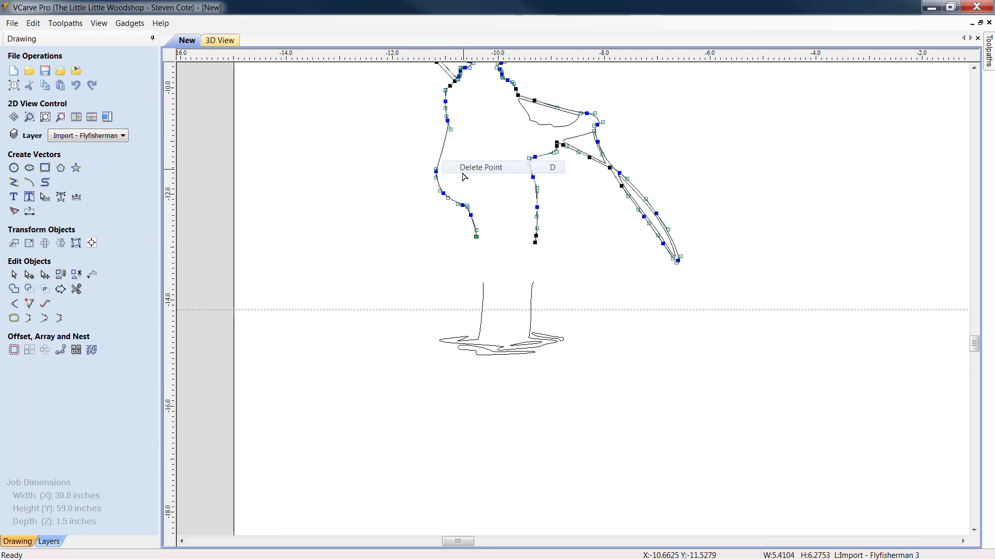
Step: Delete the two remaining nodes at the bulge of the fisherman's lower back and leave node editing
right_click(436, 169)
left_click(459, 178)
right_click(444, 194)
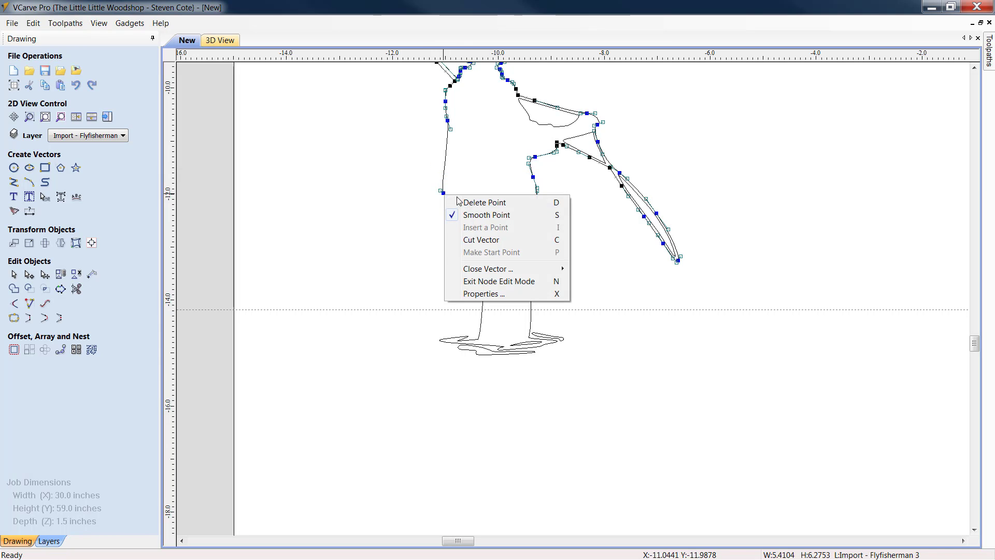
left_click(458, 202)
scroll(480, 146, "down", 3)
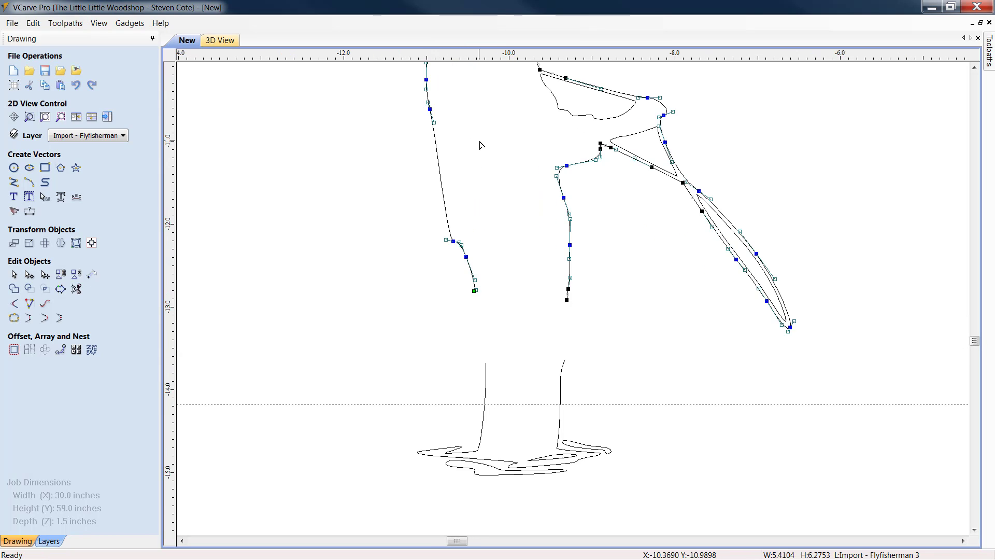
scroll(463, 122, "up", 3)
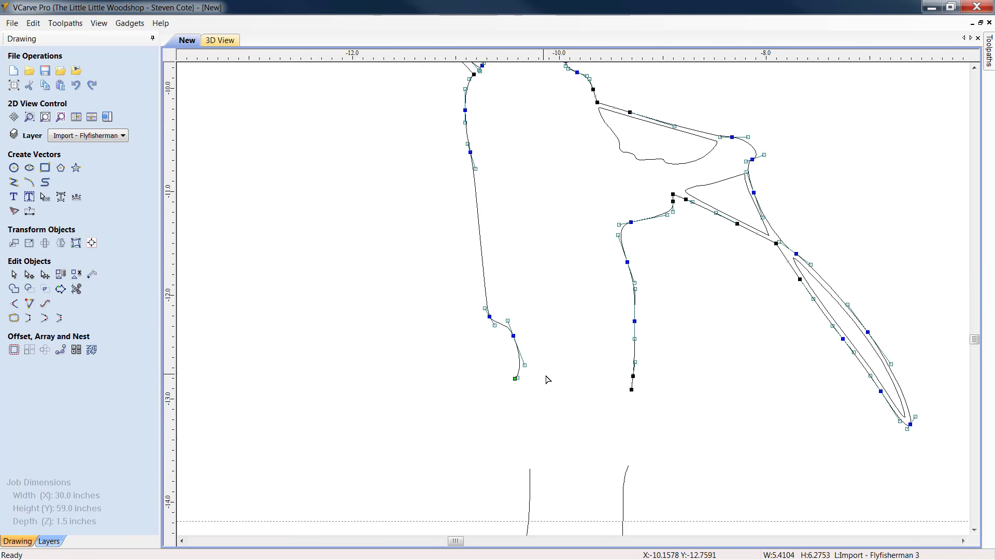
left_click(544, 378)
scroll(544, 376, "down", 3)
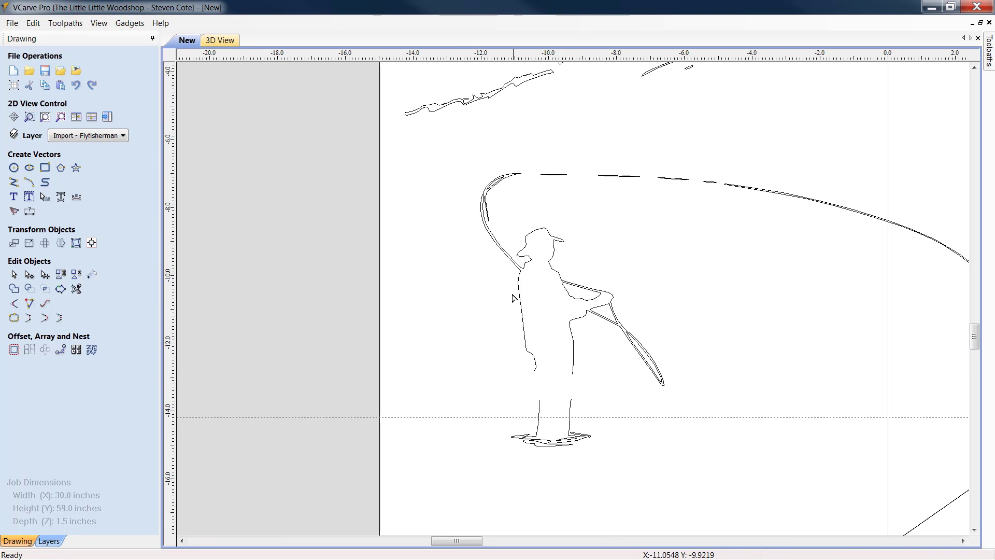
Step: Join the fisherman's upper outline to the leg outline with smooth curves across both gaps above the legs
scroll(535, 376, "up", 2)
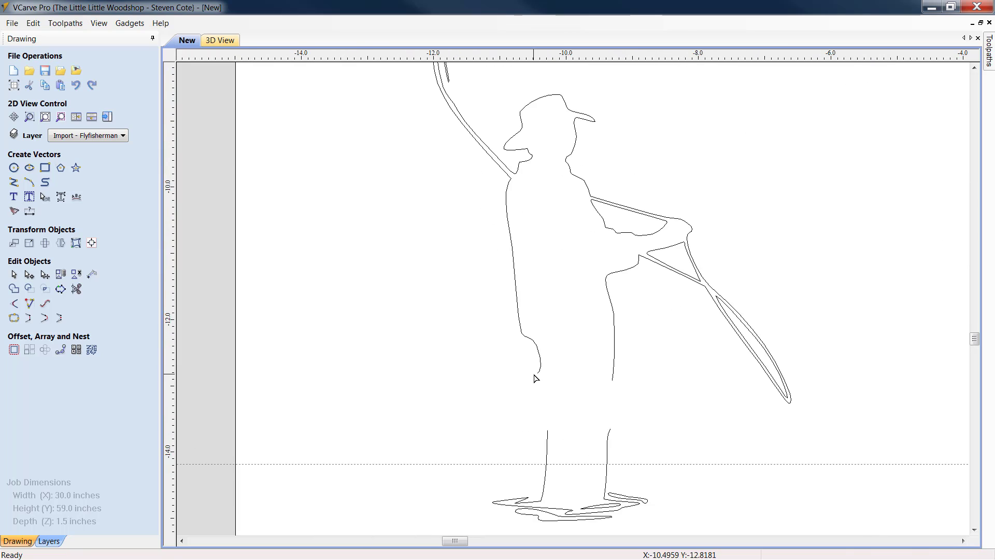
left_click(539, 370)
scroll(541, 380, "up", 3)
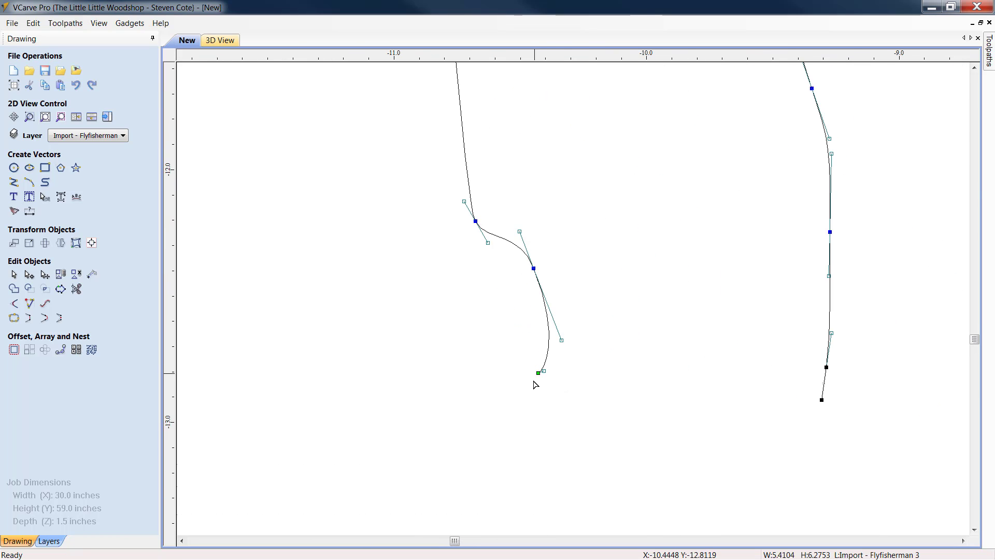
left_click(539, 370)
scroll(363, 413, "down", 4)
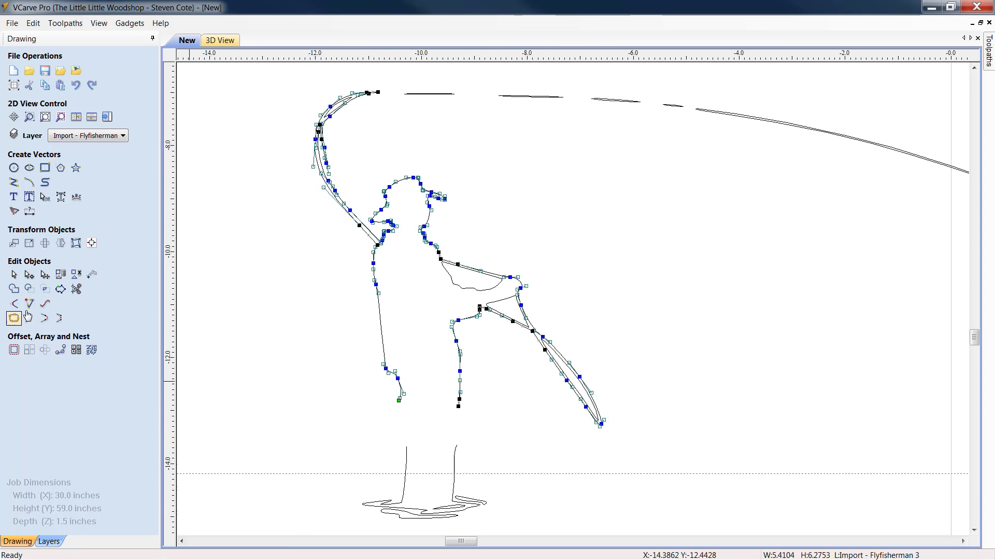
left_click(13, 274)
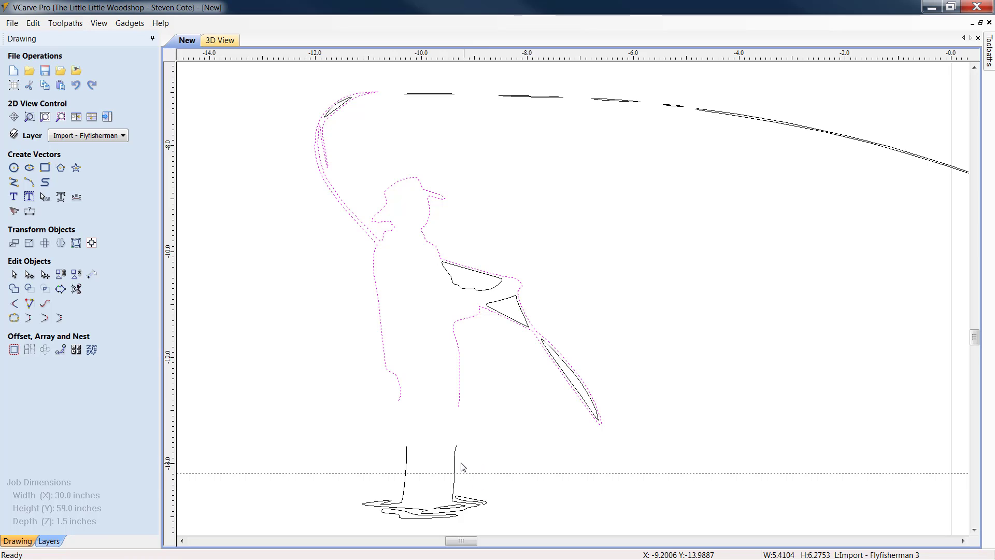
left_click(456, 466, "shift")
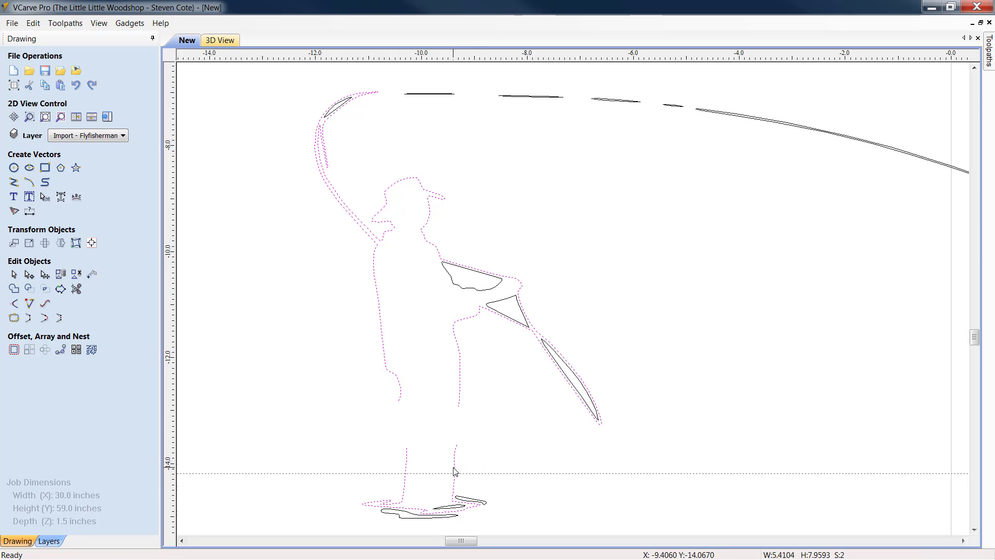
left_click(44, 319)
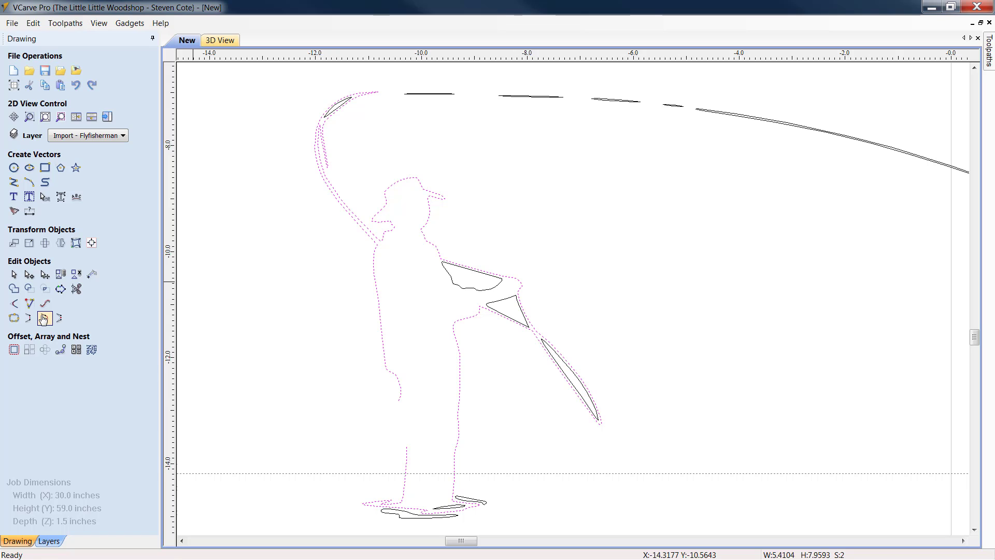
left_click(338, 413)
Step: Examine the fisherman's outline and his placement below the landscape on the whole board
scroll(284, 409, "down", 2)
scroll(282, 407, "down", 3)
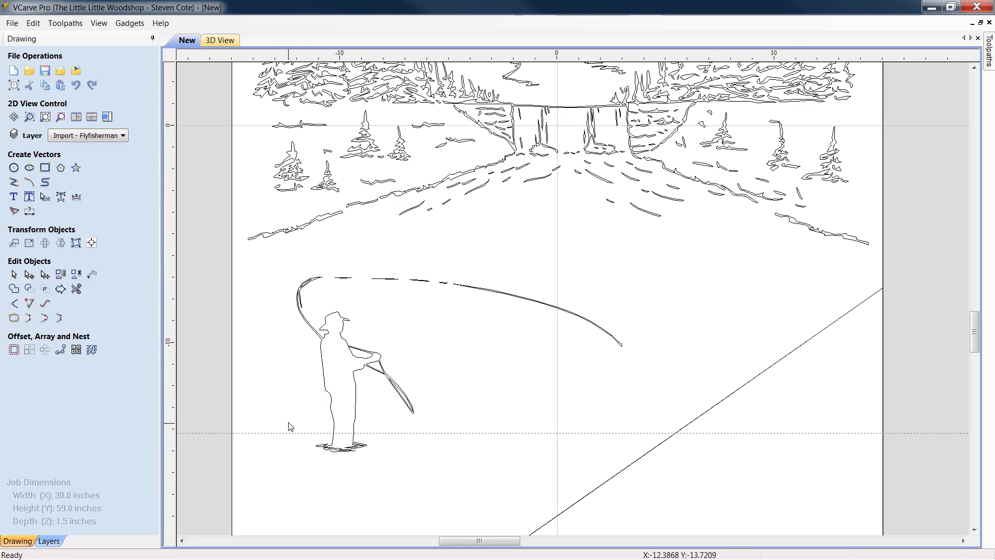
scroll(287, 423, "up", 5)
scroll(376, 378, "down", 3)
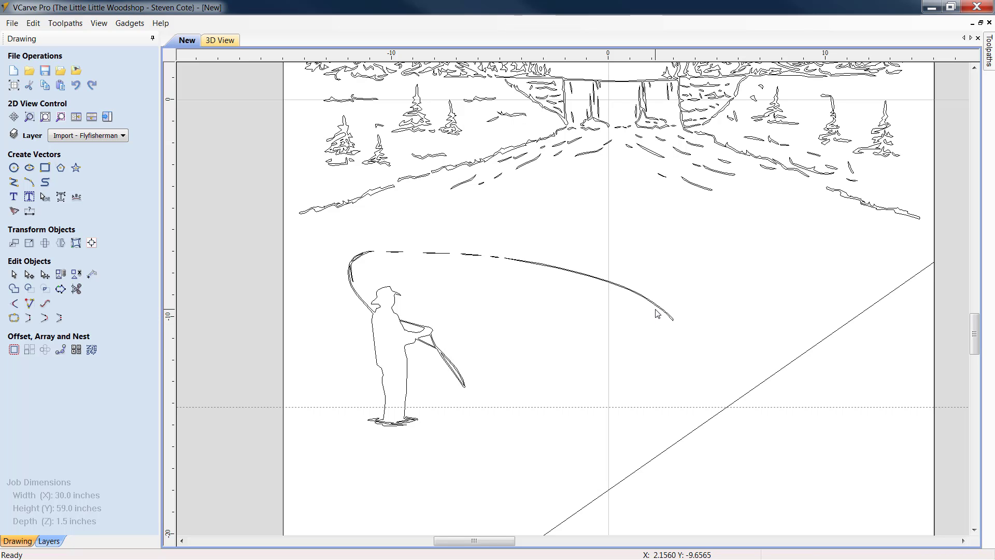
scroll(767, 291, "down", 2)
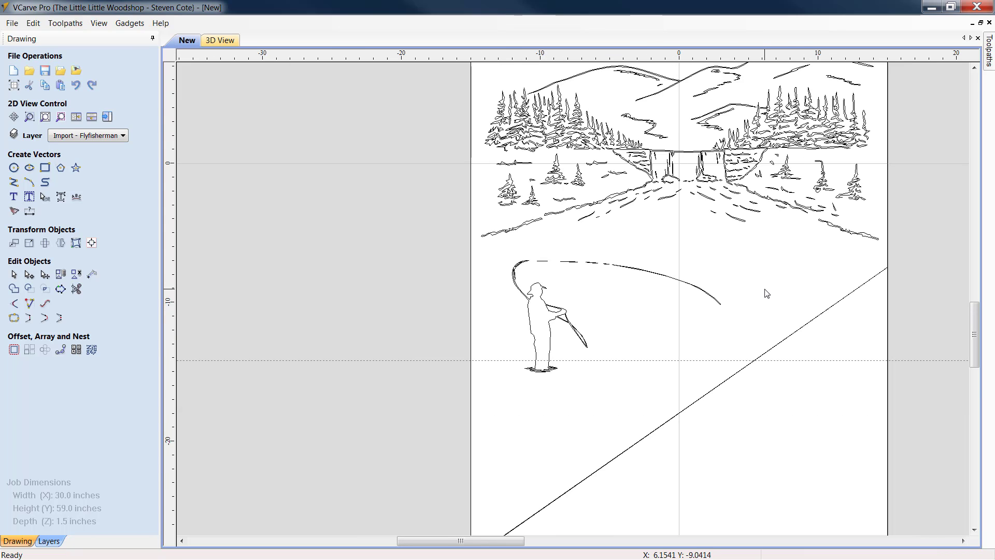
scroll(767, 293, "down", 2)
left_click(963, 540)
left_click(962, 541)
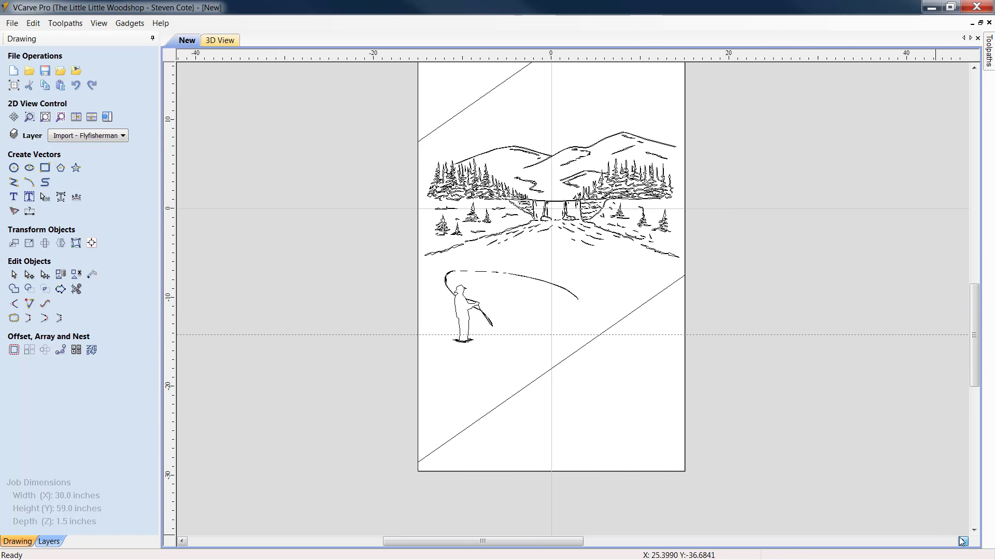
left_click_drag(974, 309, 974, 298)
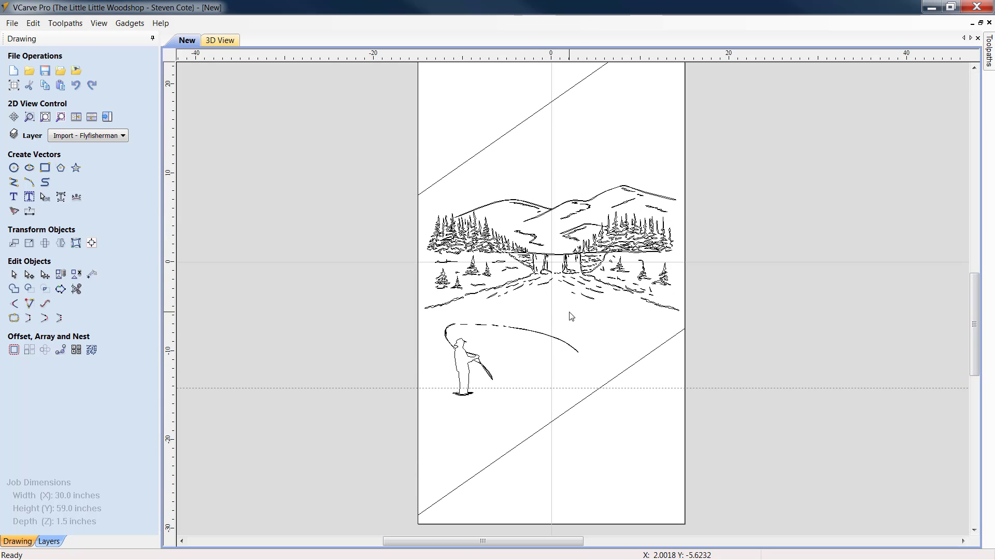
scroll(558, 319, "up", 2)
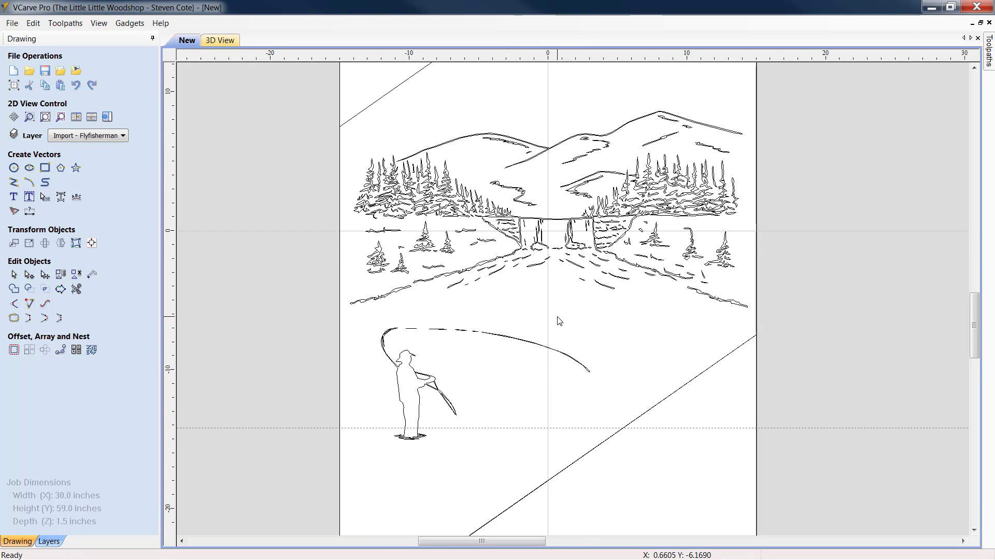
scroll(558, 320, "down", 2)
Step: Copy and paste six ripple dashes from the right half of the river below the waterfall
scroll(584, 312, "up", 8)
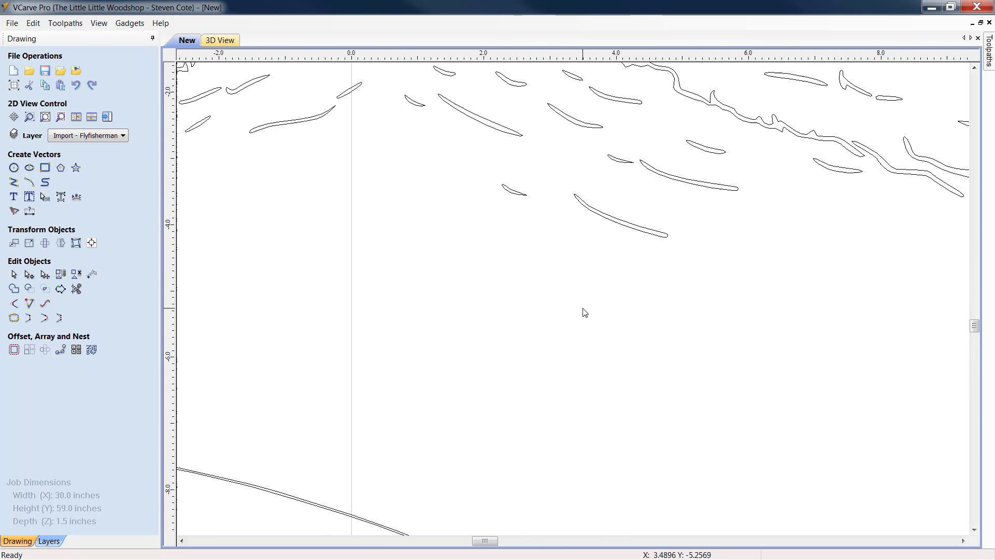
scroll(656, 306, "down", 3)
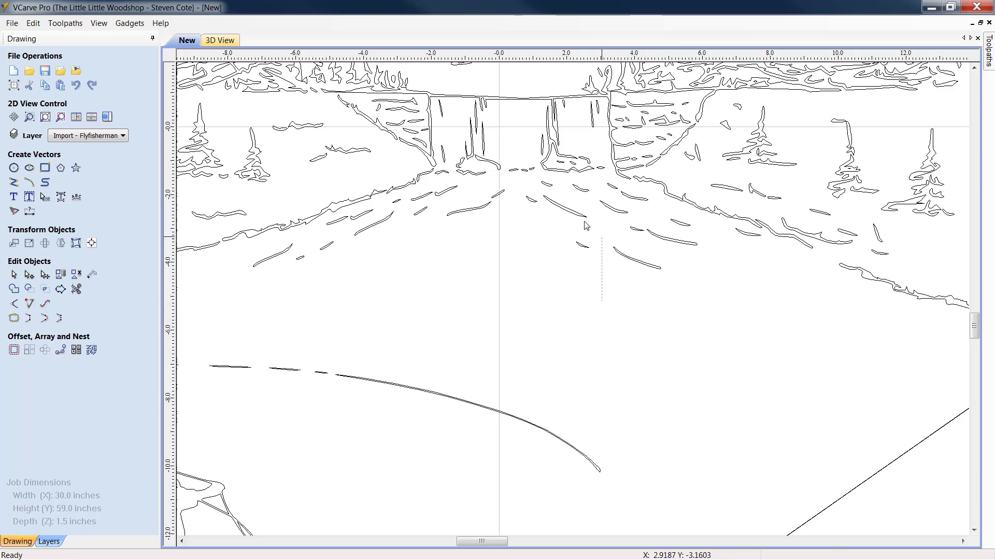
left_click_drag(705, 275, 539, 189)
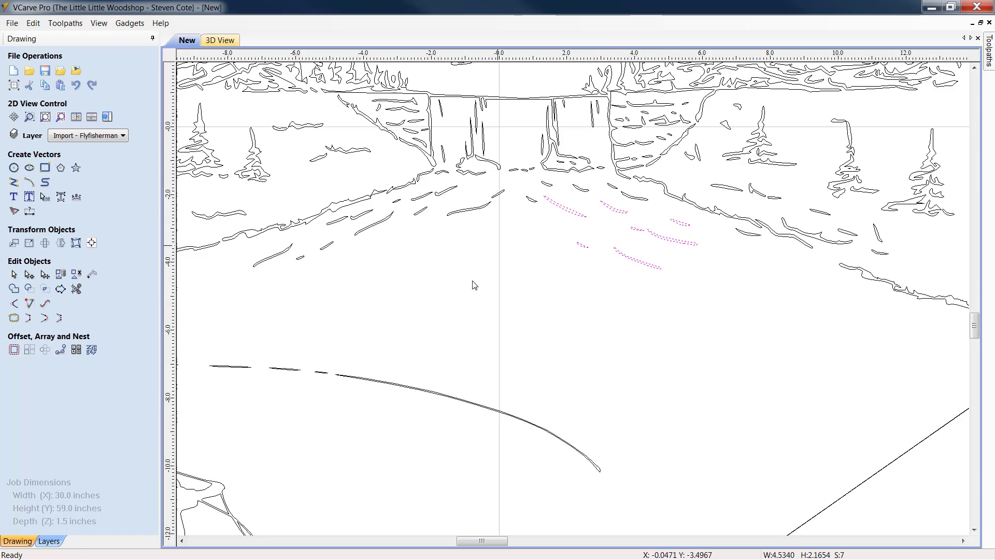
left_click(646, 288)
left_click_drag(704, 285, 548, 214)
right_click(648, 273)
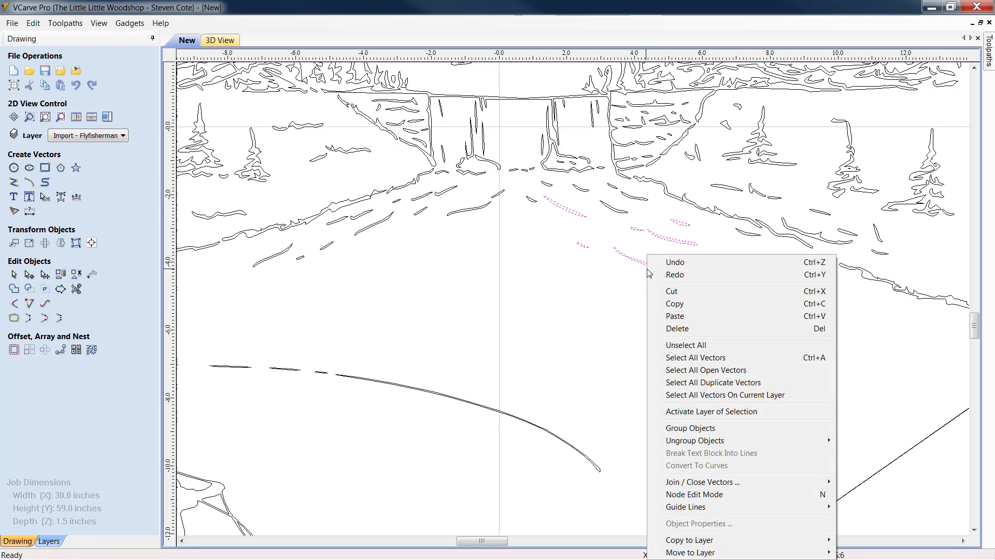
left_click(671, 304)
right_click(665, 305)
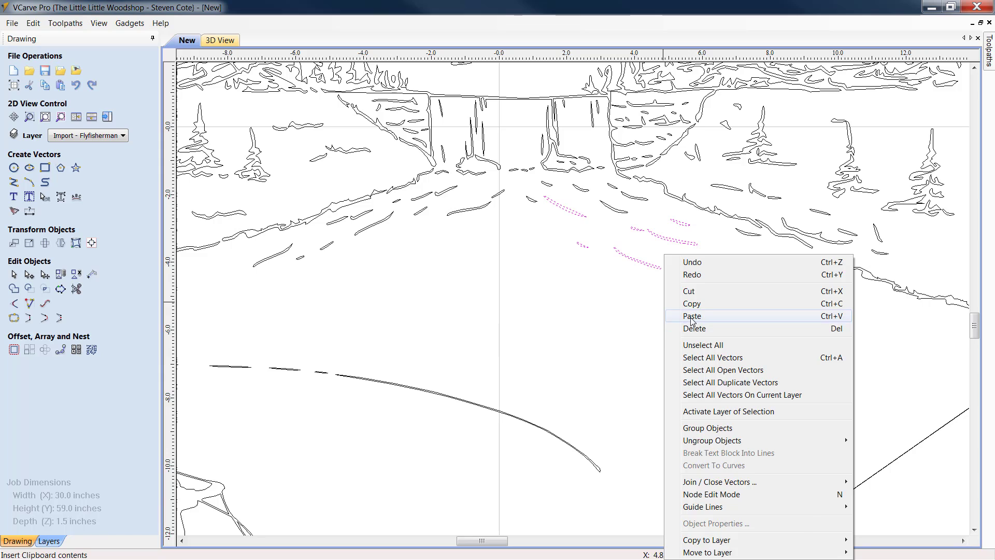
left_click(675, 316)
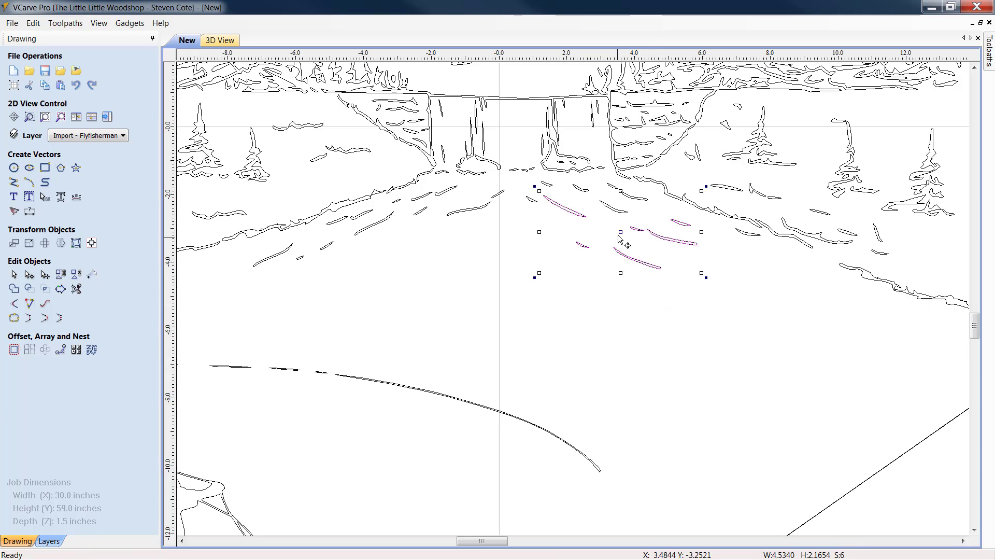
Step: Move the pasted ripple dashes into the open water above the fishing line and rotate them to a steeper angle
left_click_drag(626, 228, 643, 420)
left_click_drag(618, 306, 562, 338)
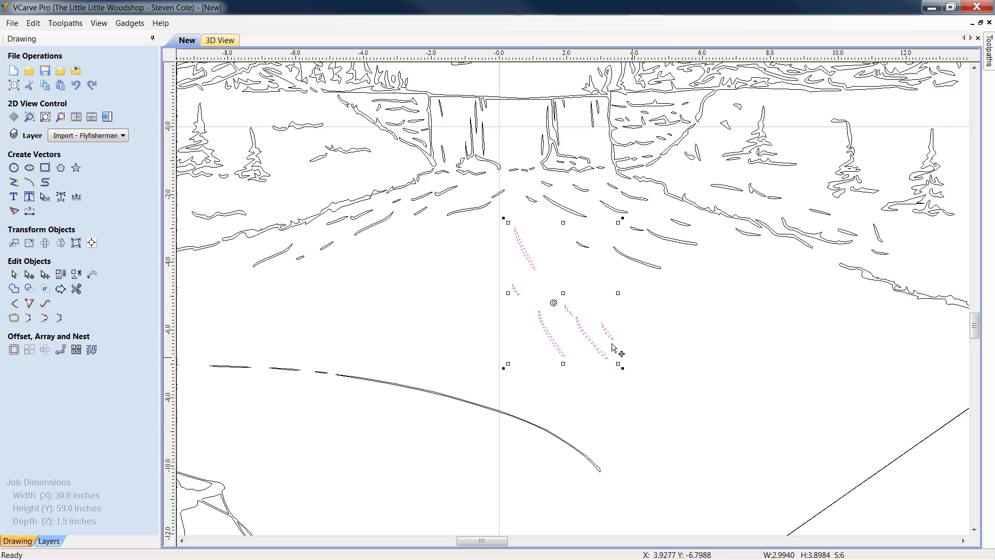
left_click_drag(623, 368, 629, 361)
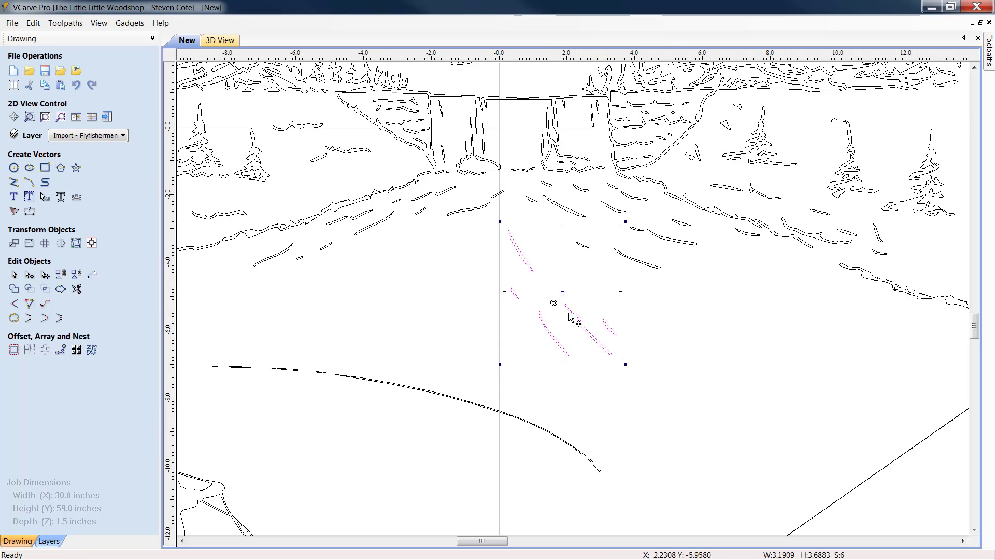
mouse_move(564, 292)
left_mouse_down()
mouse_move(561, 271)
mouse_move(581, 296)
left_mouse_up()
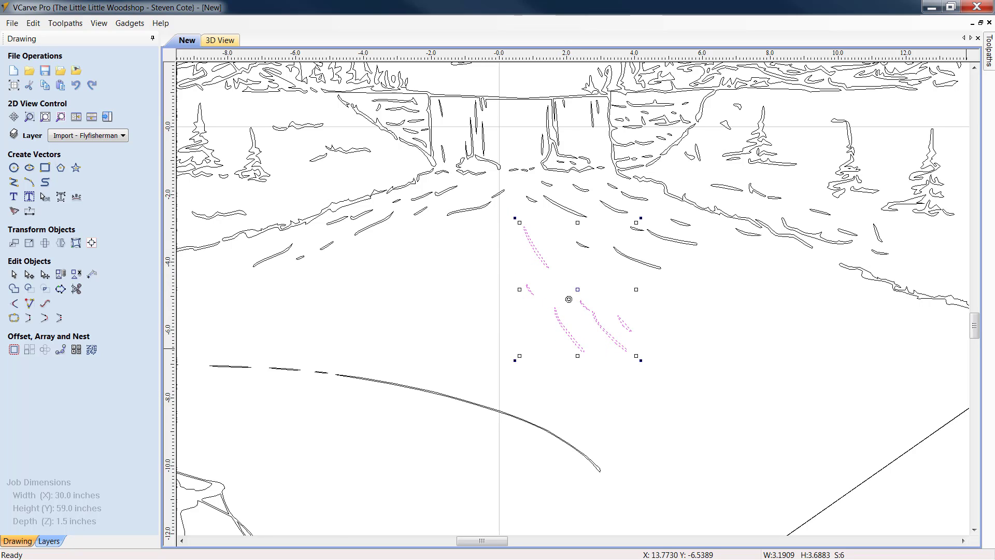
Step: Switch to the VCarve Pro window holding the STAIRCASE design, maximize it and bring the fisherman into close view
key("alt+Tab")
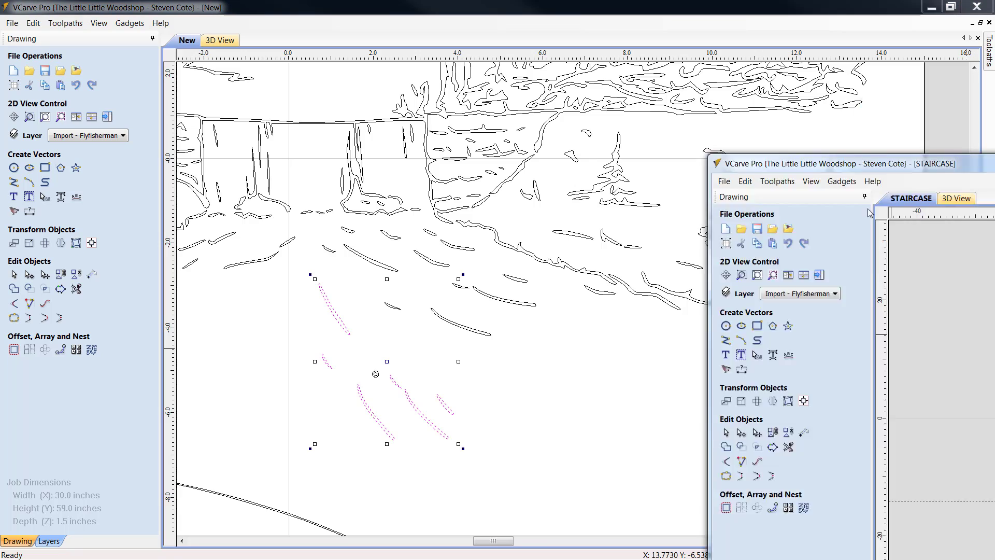
double_click(535, 5)
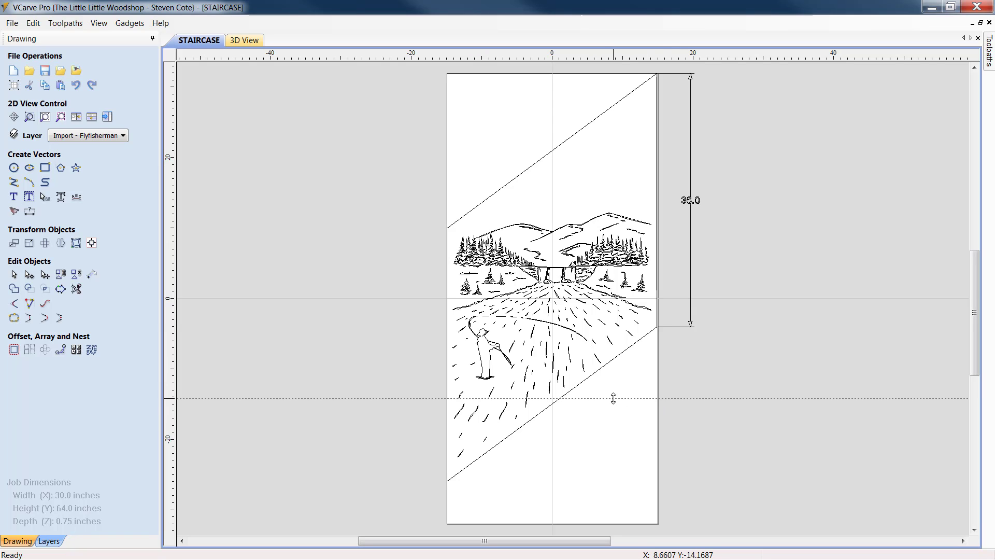
scroll(613, 398, "down", 2)
scroll(540, 289, "up", 3)
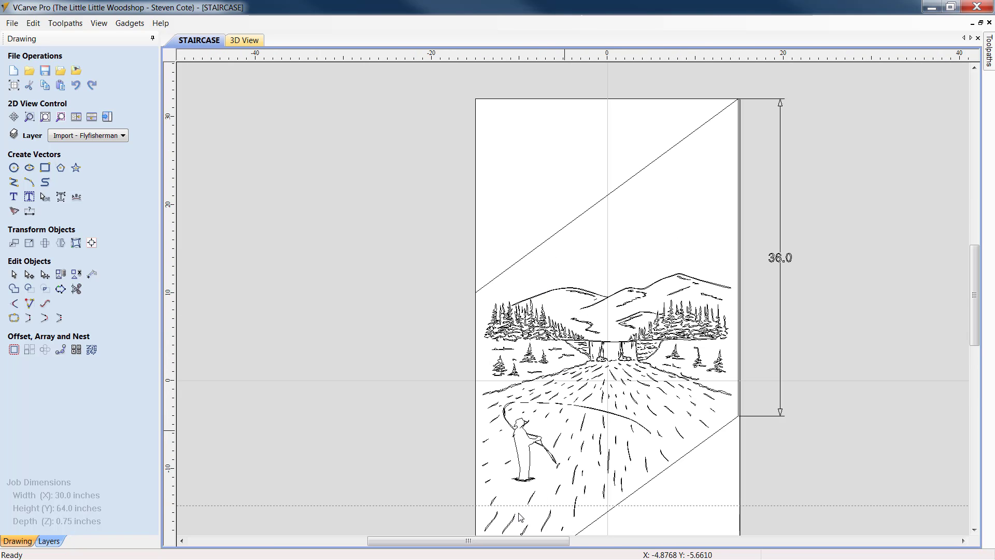
scroll(510, 357, "up", 4)
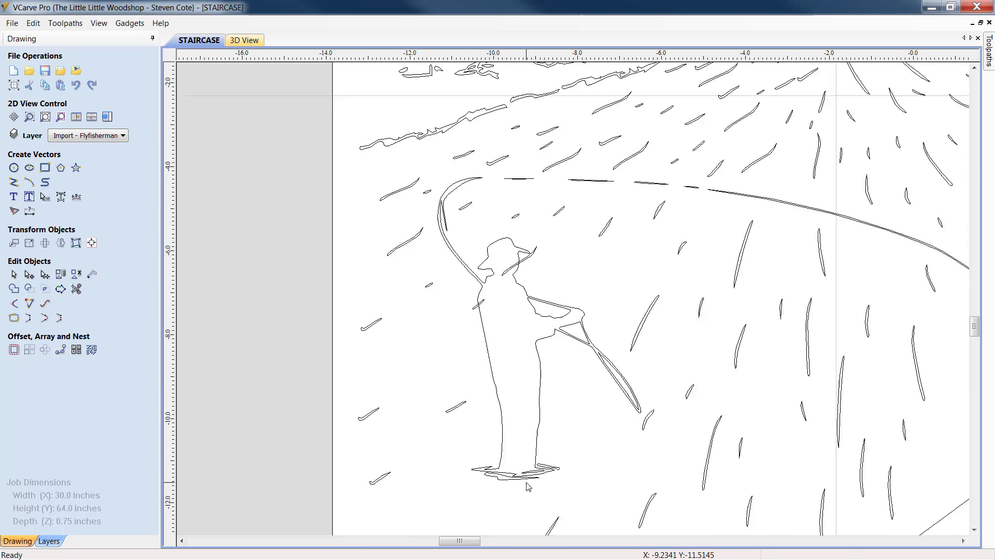
Step: Move the ripple dashes overlapping the fisherman's face and upper back into clear water on either side of him
left_click(534, 198)
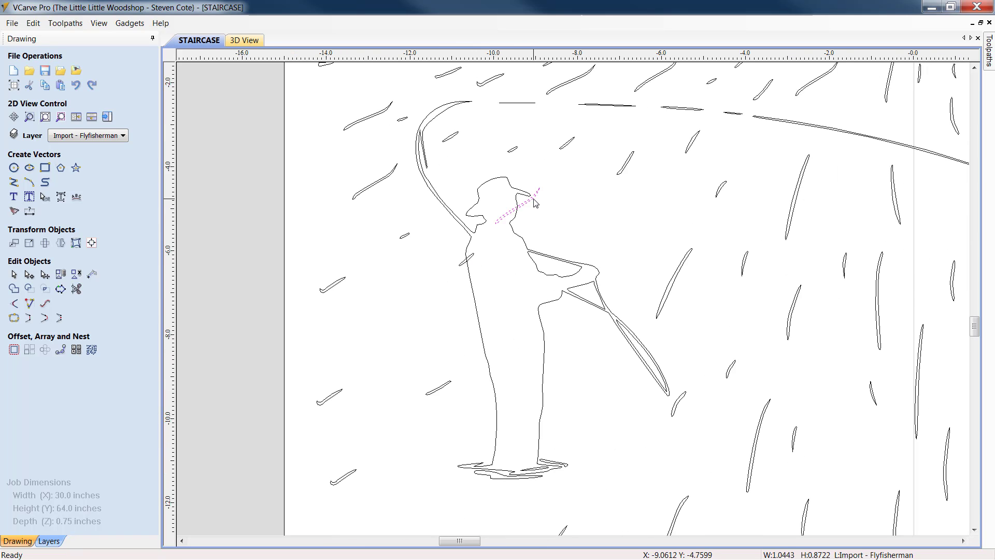
left_click_drag(546, 209, 593, 210)
left_click(471, 257)
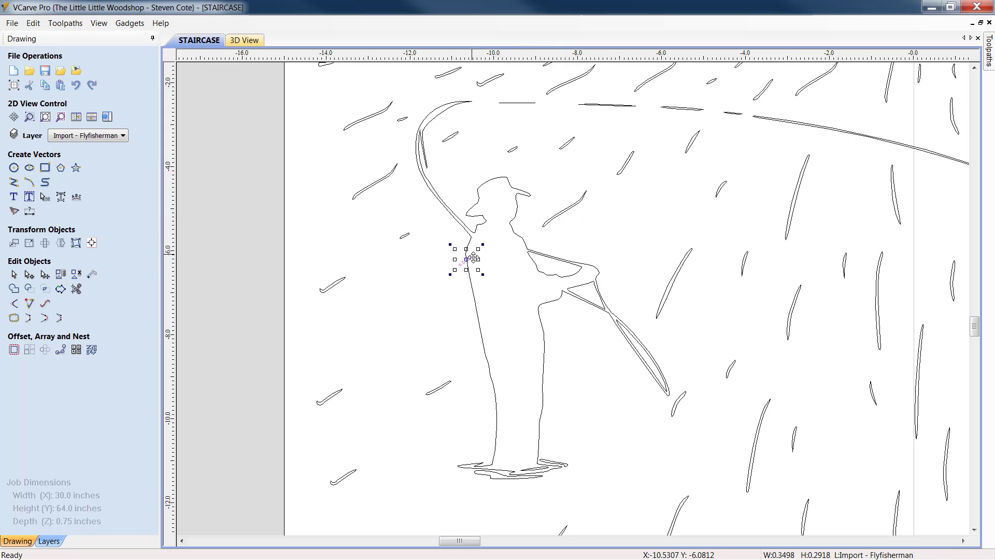
left_click_drag(471, 257, 417, 309)
left_click(618, 250)
Step: Examine the ripples across the slanted panel's river and show the toolpaths with the 3D preview
scroll(620, 252, "down", 5)
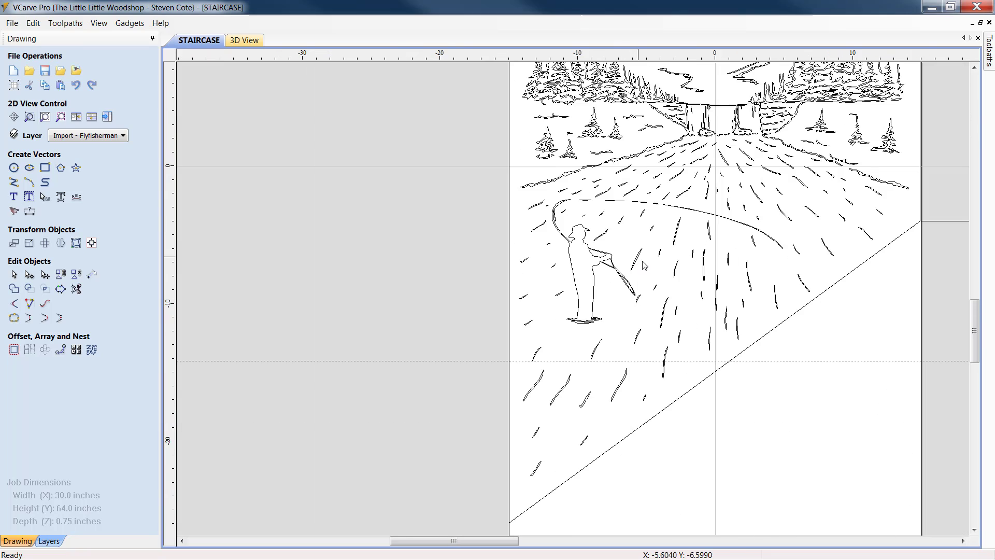
scroll(581, 186, "up", 6)
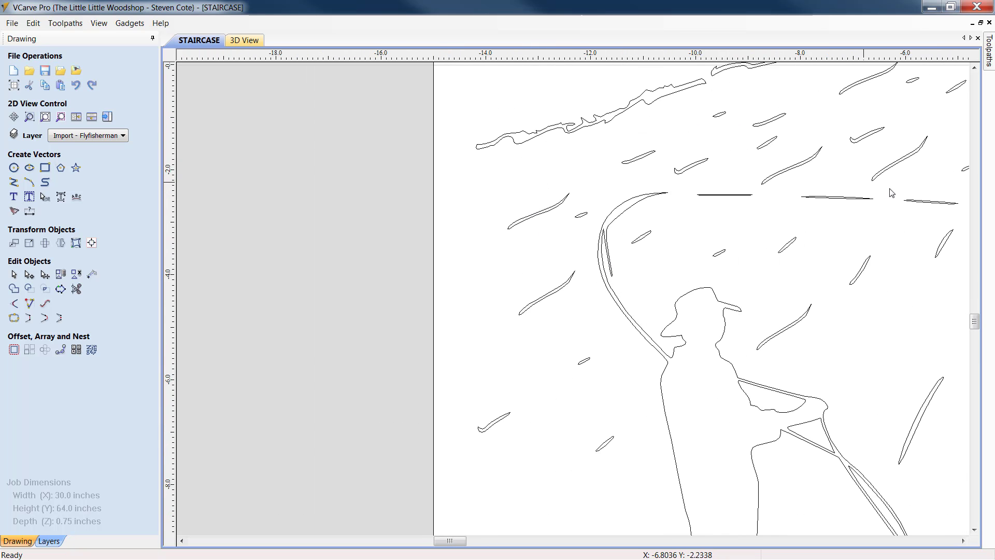
scroll(878, 241, "down", 5)
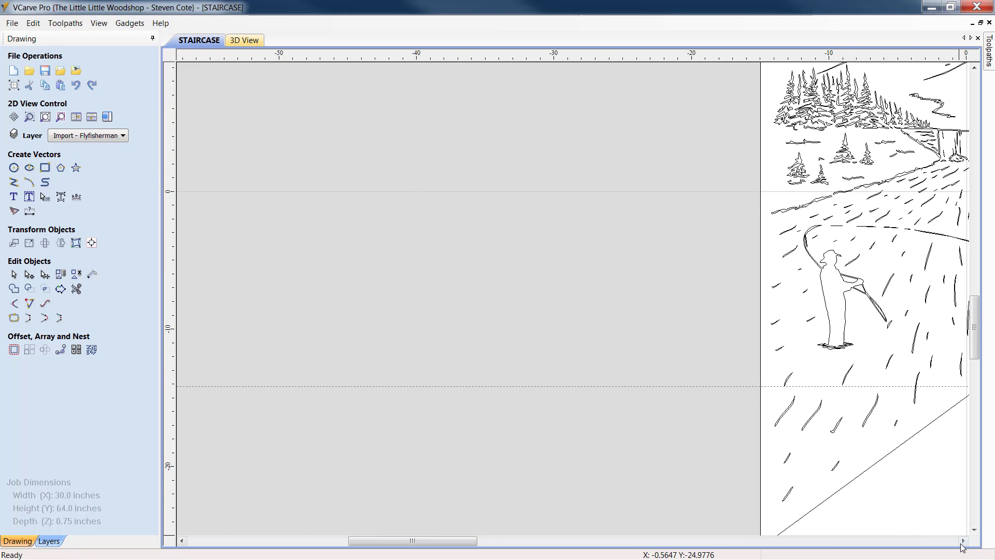
left_click(963, 540)
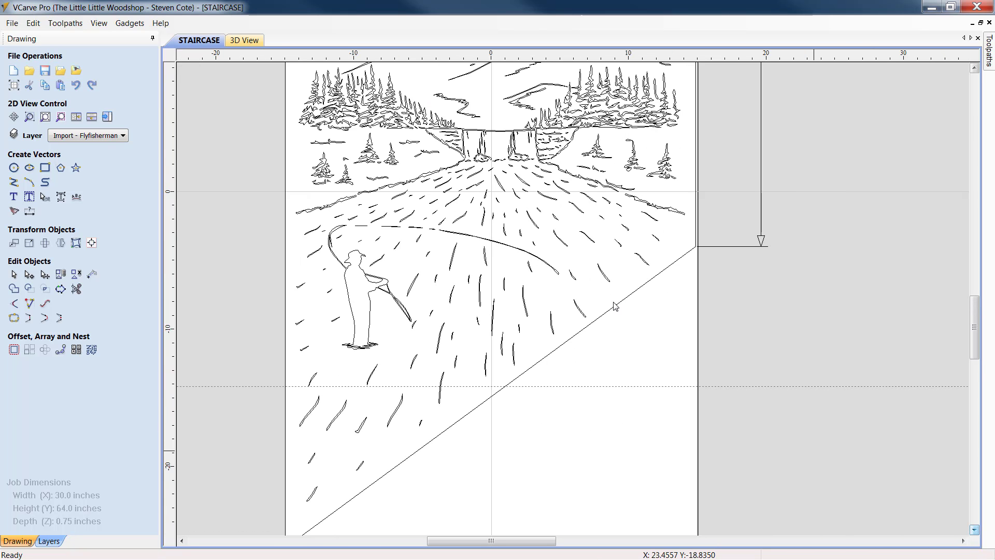
scroll(614, 306, "down", 2)
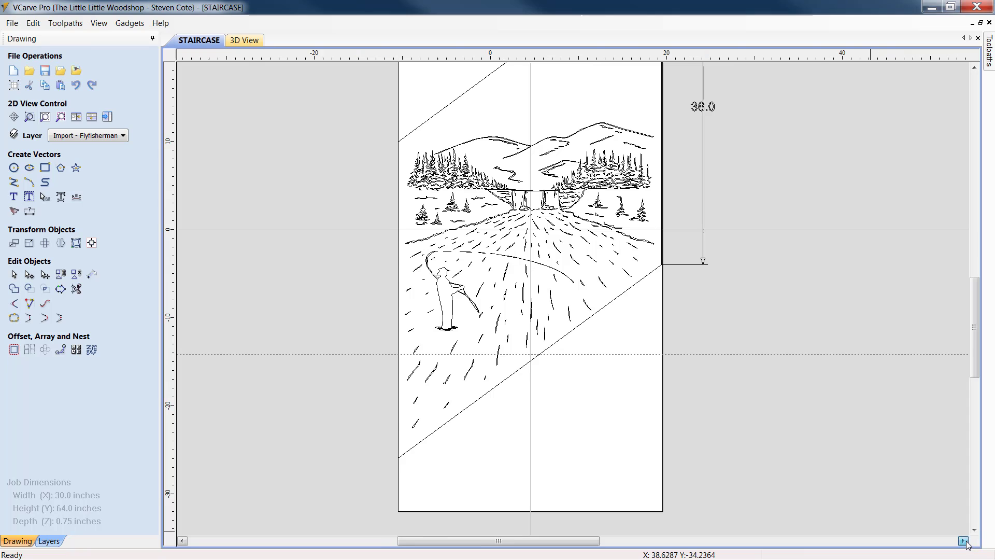
left_click(965, 542)
left_click_drag(975, 317, 970, 280)
left_click(989, 52)
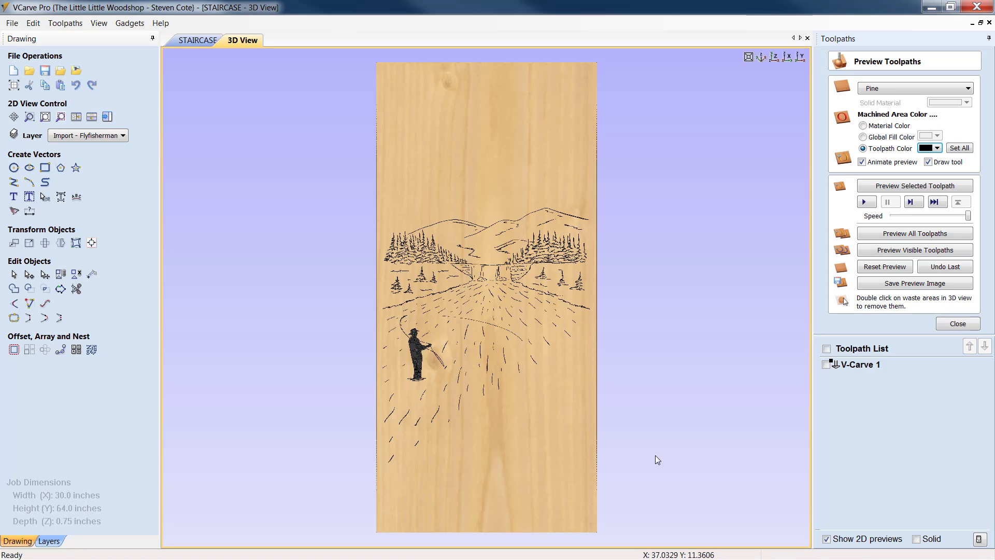